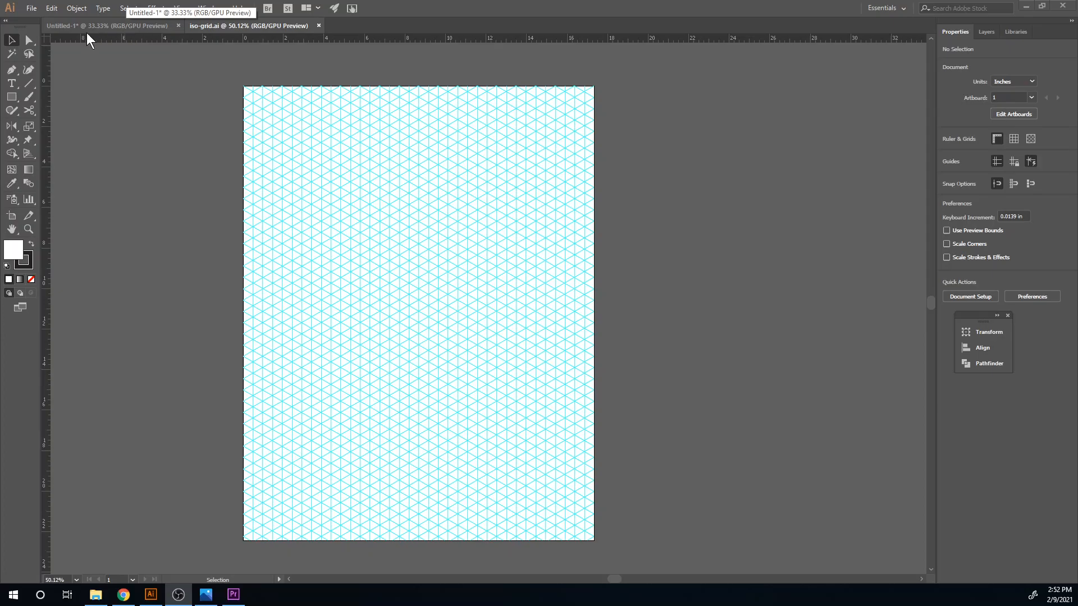
- Save the isometric grid document under the new name "isometric overlapping" and hide its guides
left_click(36, 13)
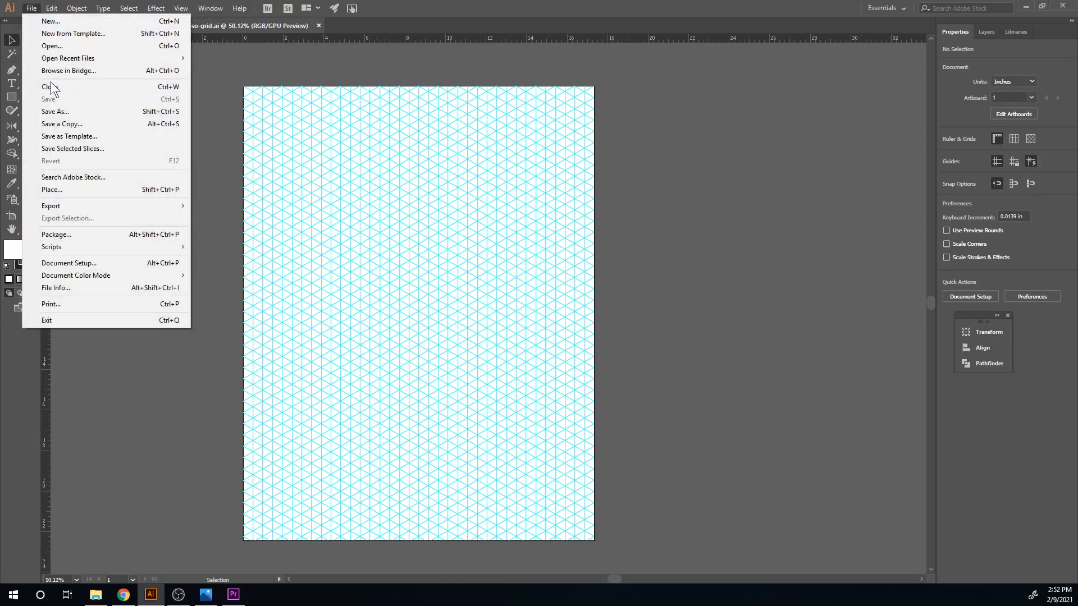
left_click(63, 110)
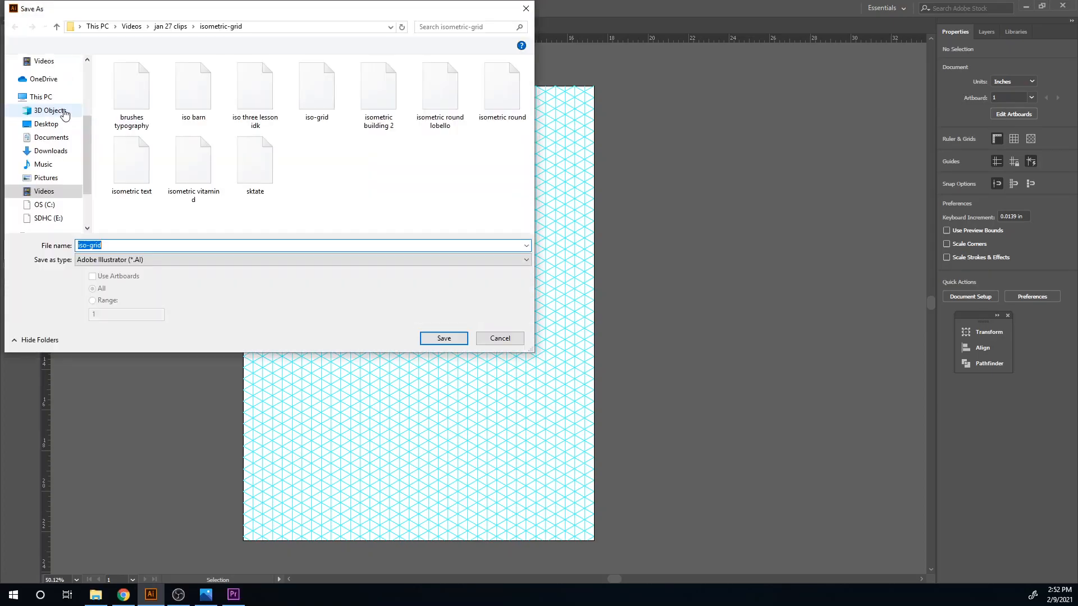
type("isomet")
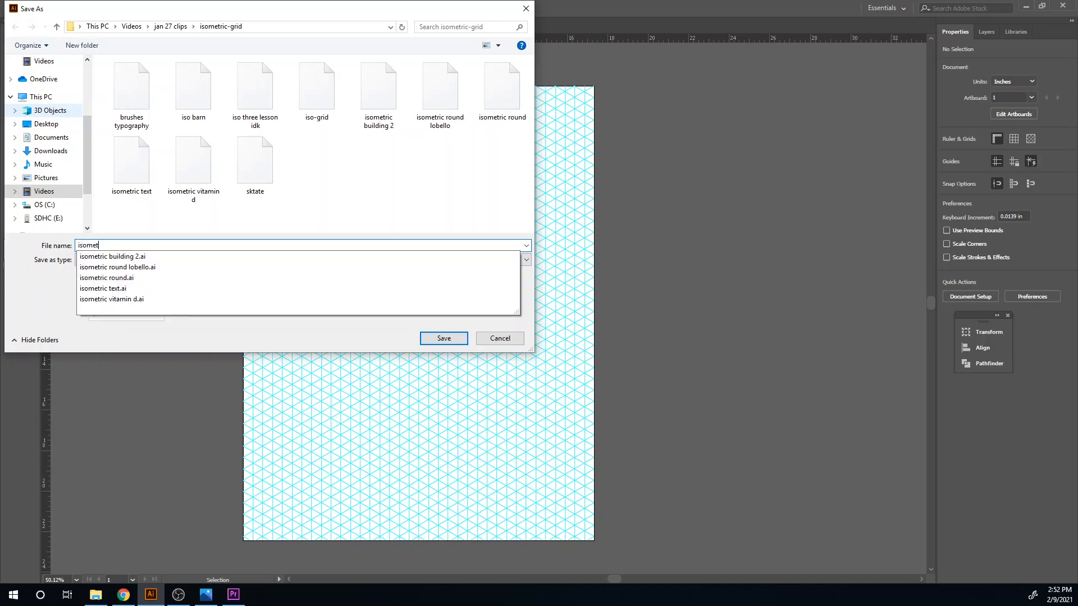
type("ric overlapping")
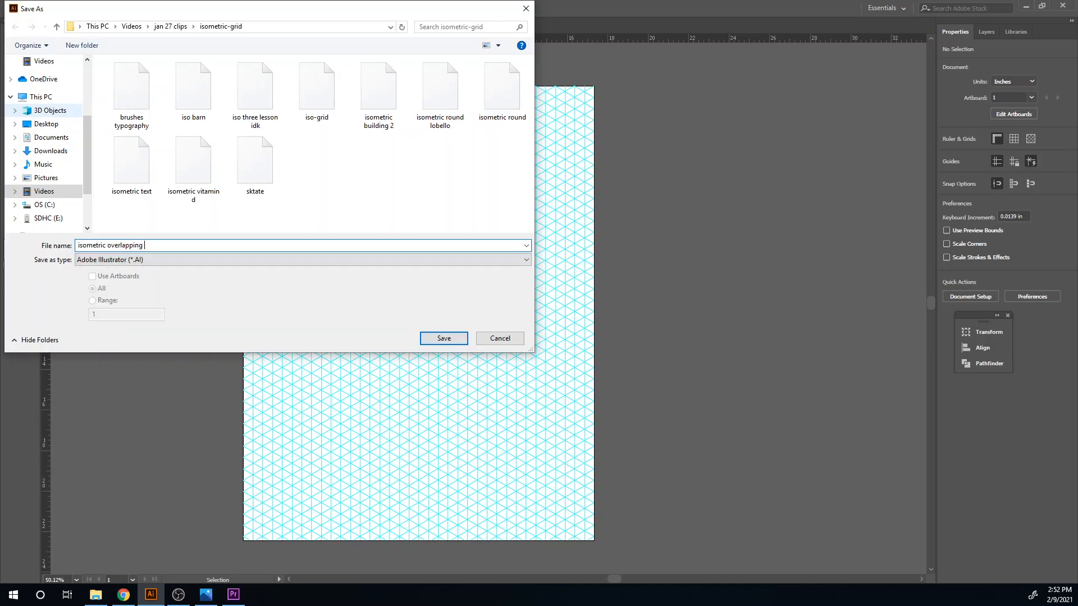
key("Return")
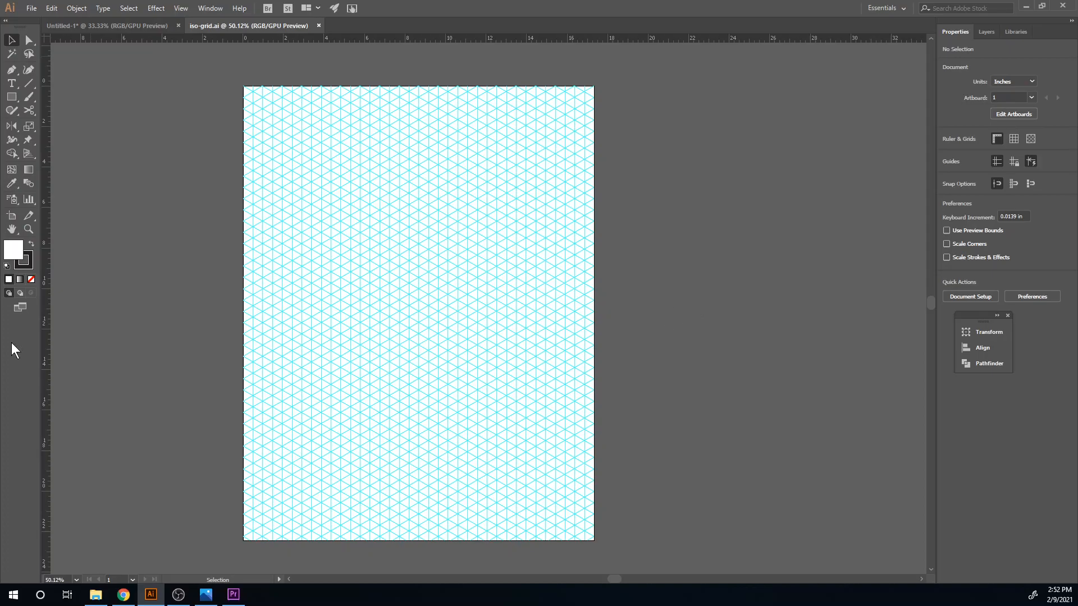
key("ctrl+;")
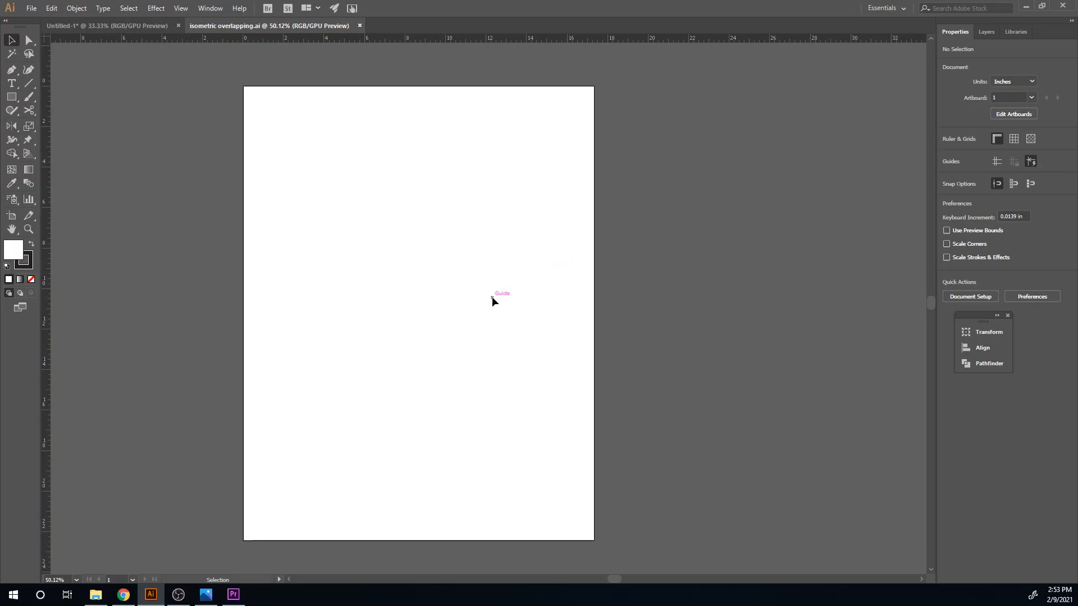
- Create a five-sided polygon with a 0.6944 in radius, then enlarge it to about 7.2 in wide near the artboard's middle
left_click_drag(16, 100, 87, 149)
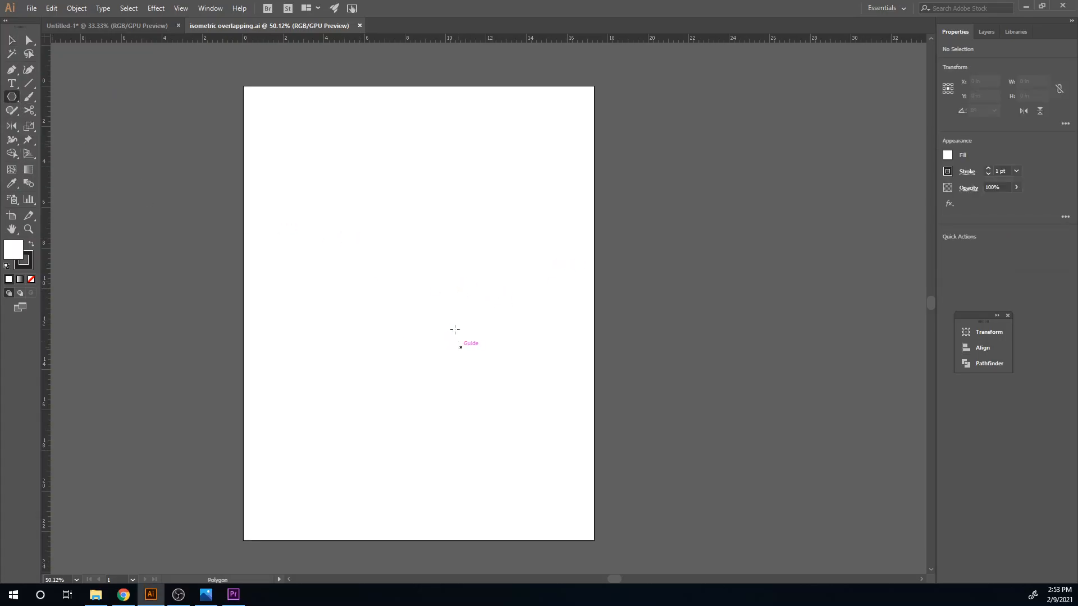
left_click(392, 258)
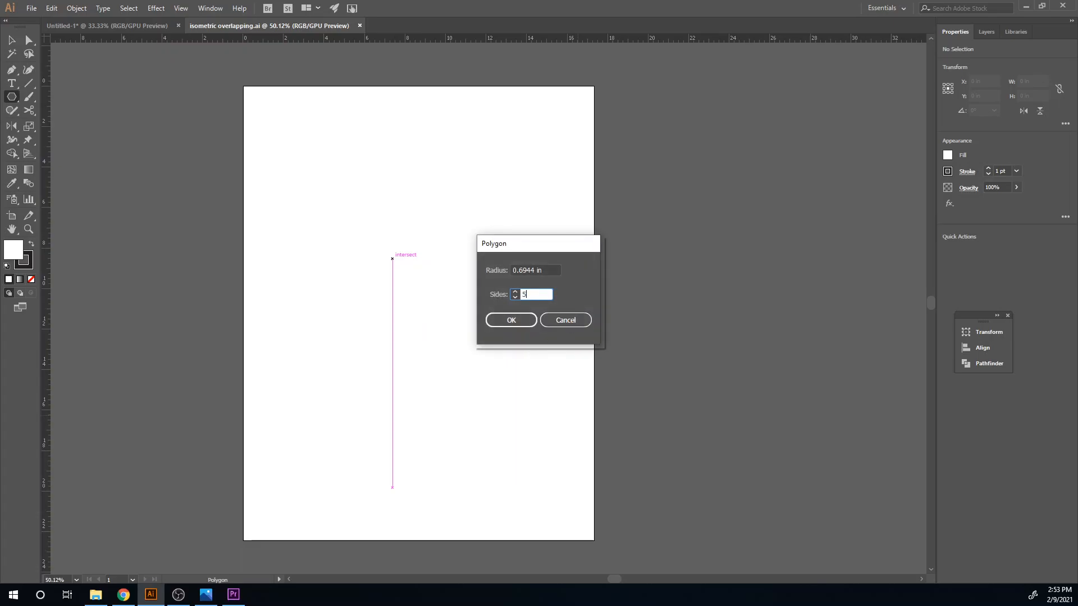
left_click(519, 320)
key("v")
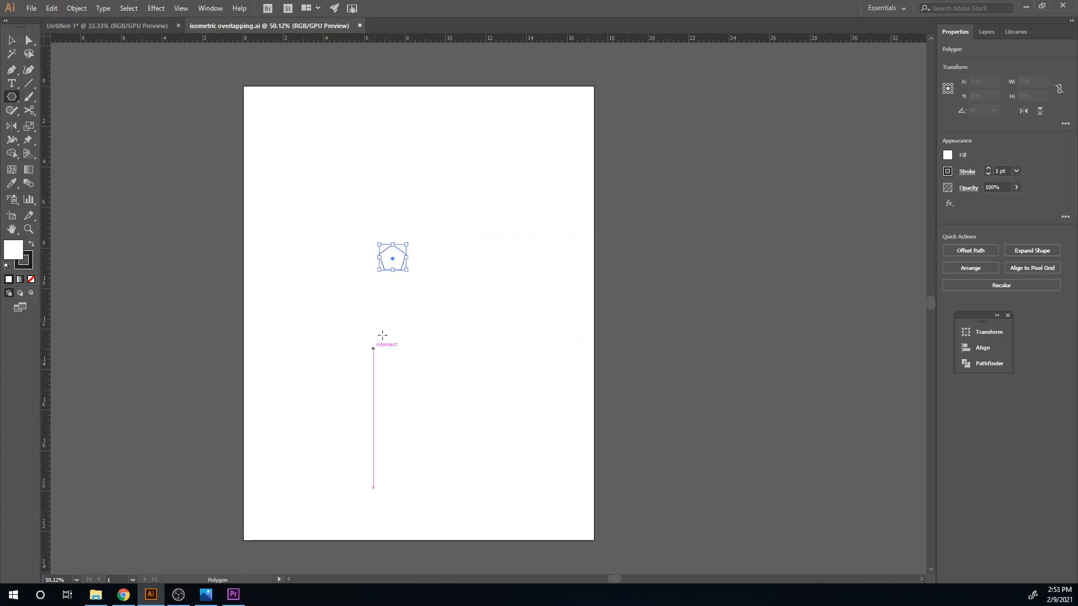
left_click_drag(408, 272, 526, 387)
left_click_drag(486, 352, 426, 367)
- Draw straight Pen lines from the pentagon's top and upper-right corners to its centre
key("p")
key("ctrl+shift+a")
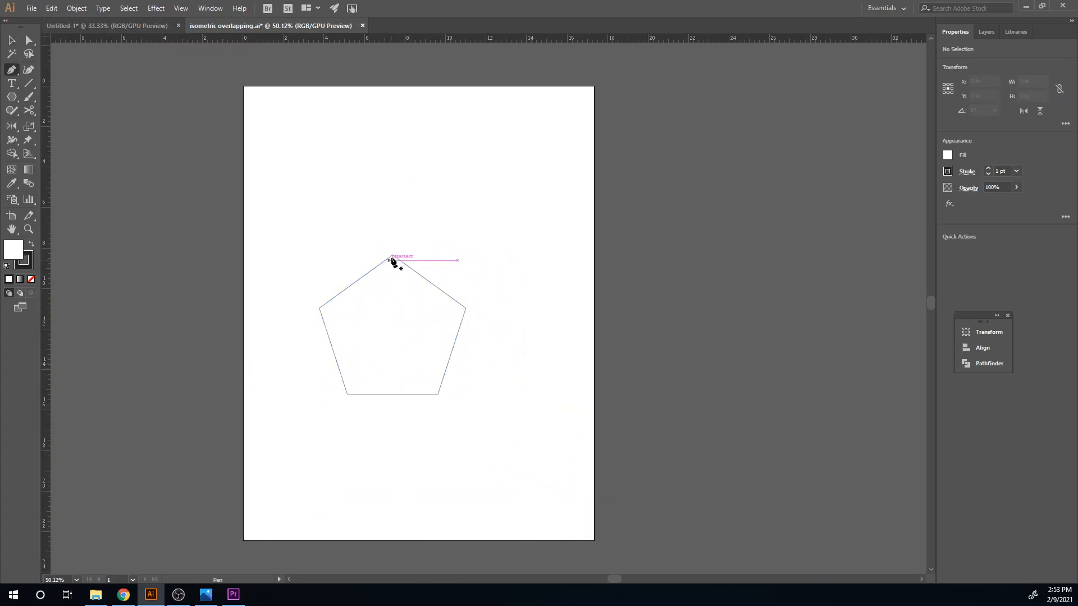
left_click(392, 255)
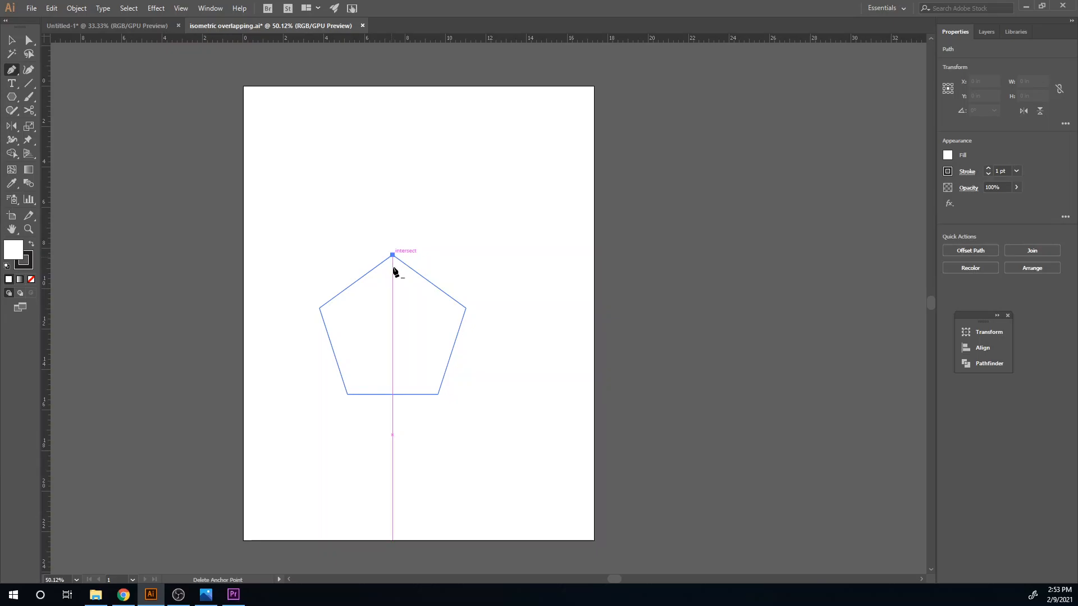
left_click(393, 324)
left_click(486, 337, "ctrl")
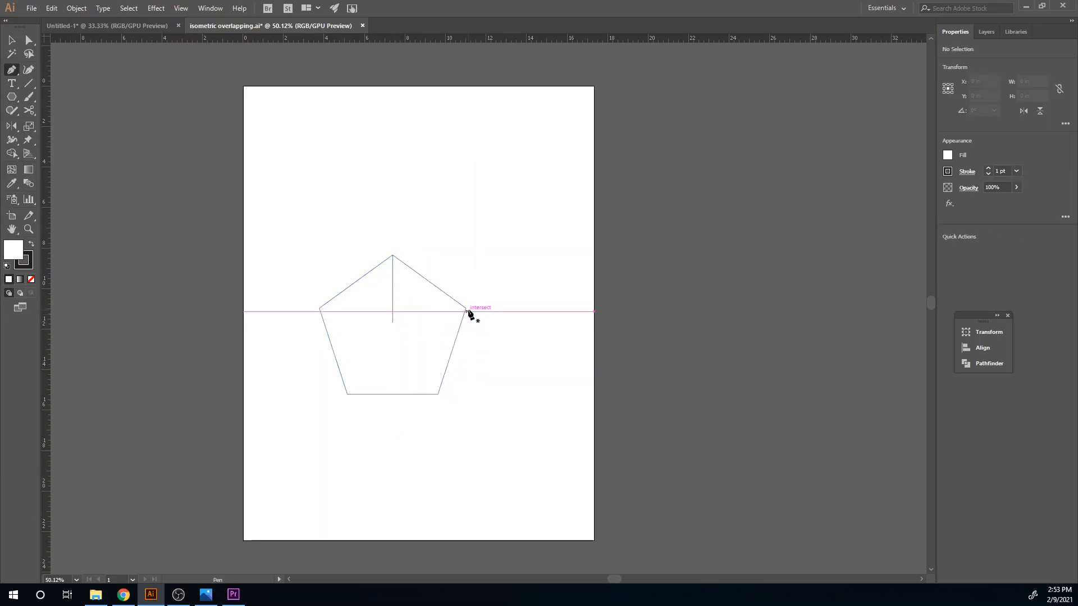
left_click(466, 309)
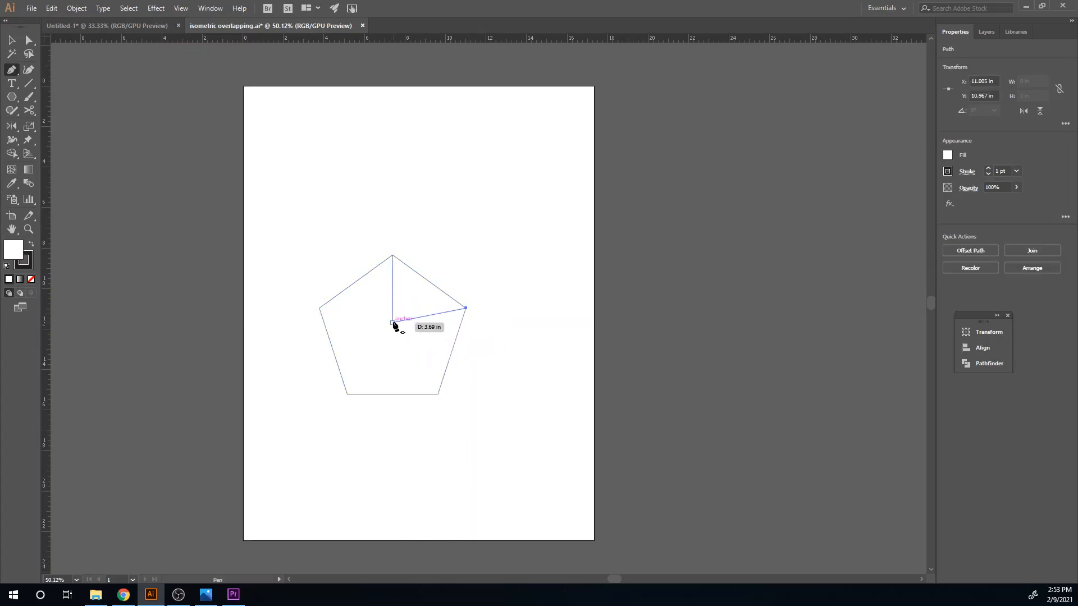
left_click(392, 323)
left_click(478, 365, "ctrl")
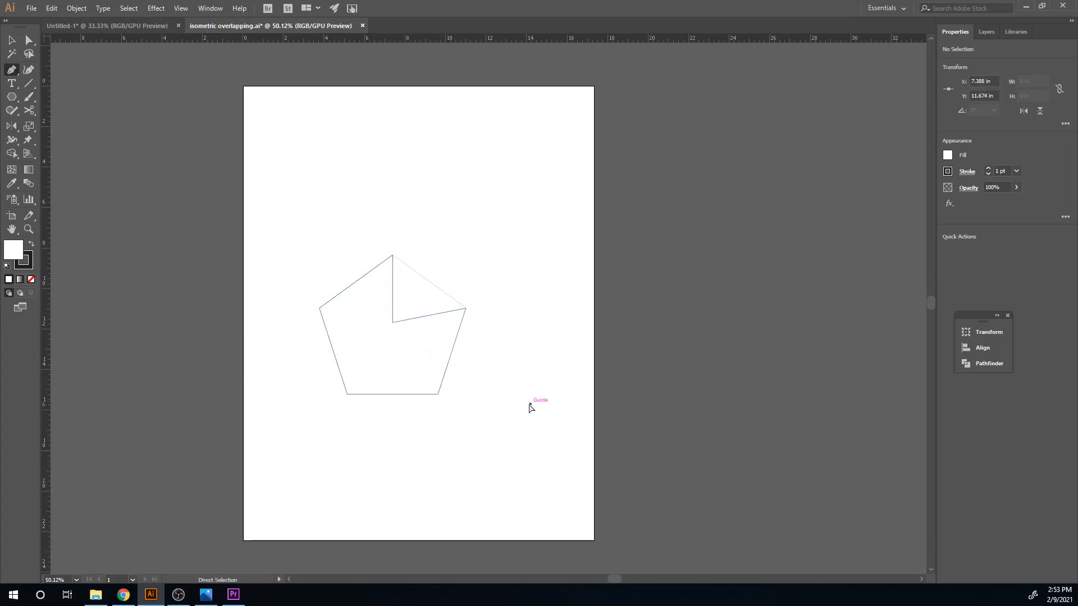
- Draw Pen lines joining the pentagon's lower-right, upper-left and lower-left corners to its centre
left_click(437, 394)
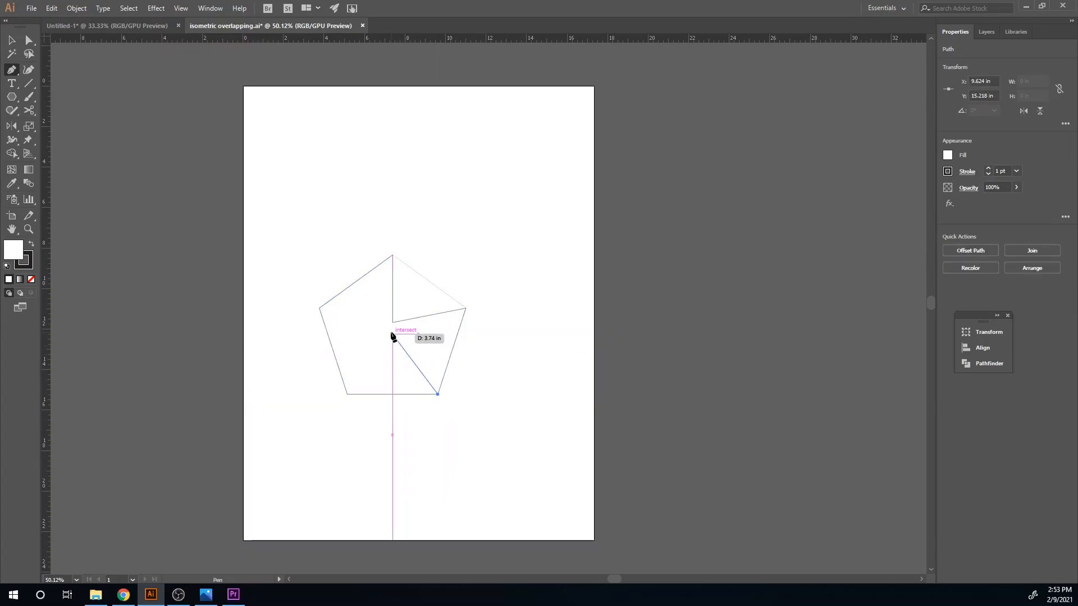
left_click(393, 324)
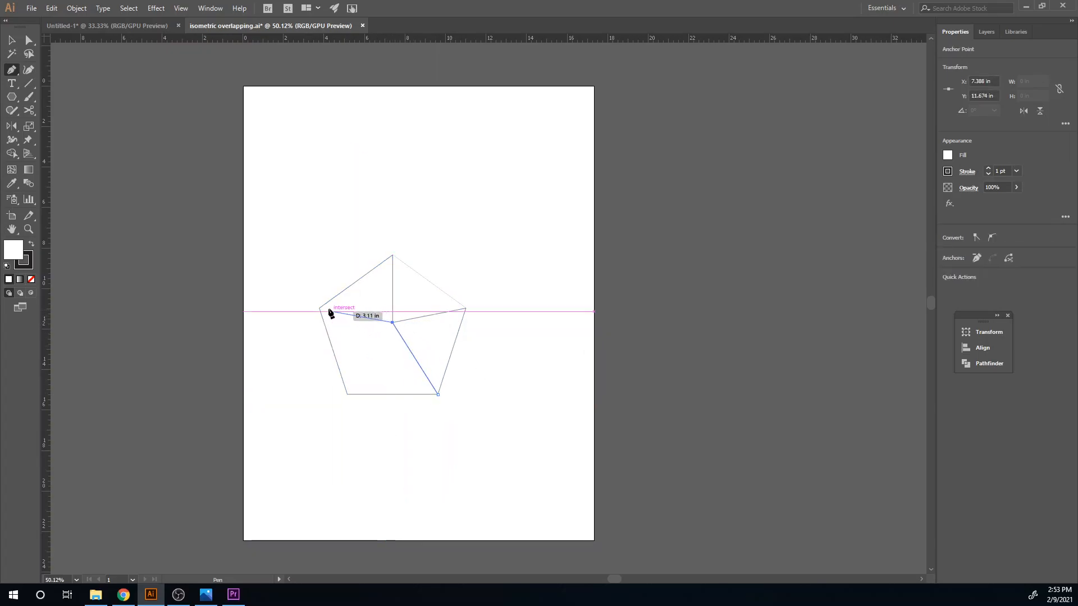
left_click(320, 308)
left_click(327, 409, "ctrl")
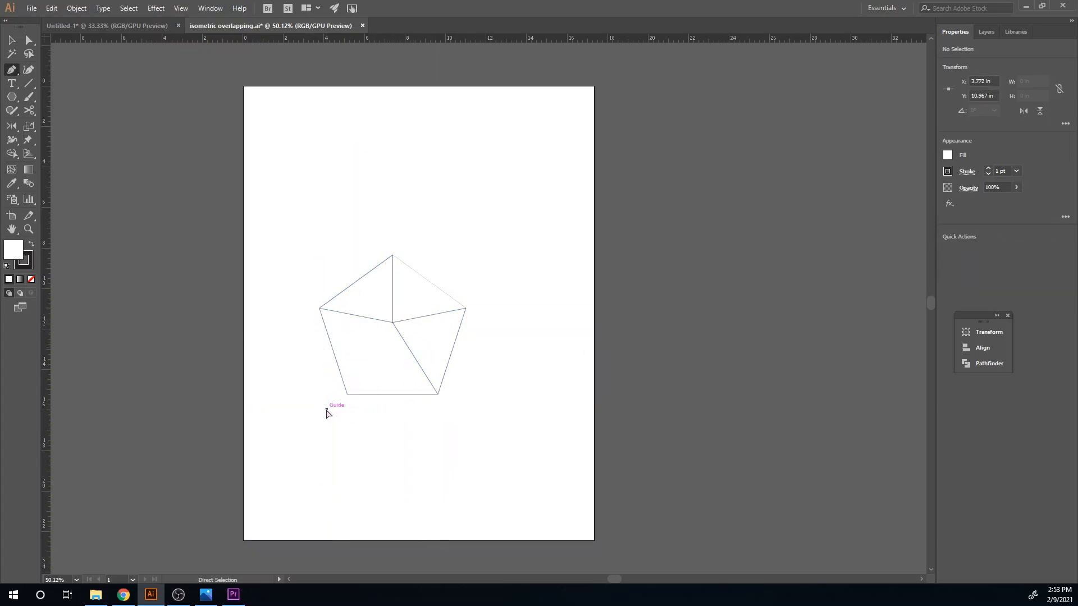
left_click(347, 395)
left_click(393, 323)
- Delete the pentagon outline, keeping only the five lines radiating from the centre
key("v")
left_click(427, 451)
left_click(413, 391)
key("Delete")
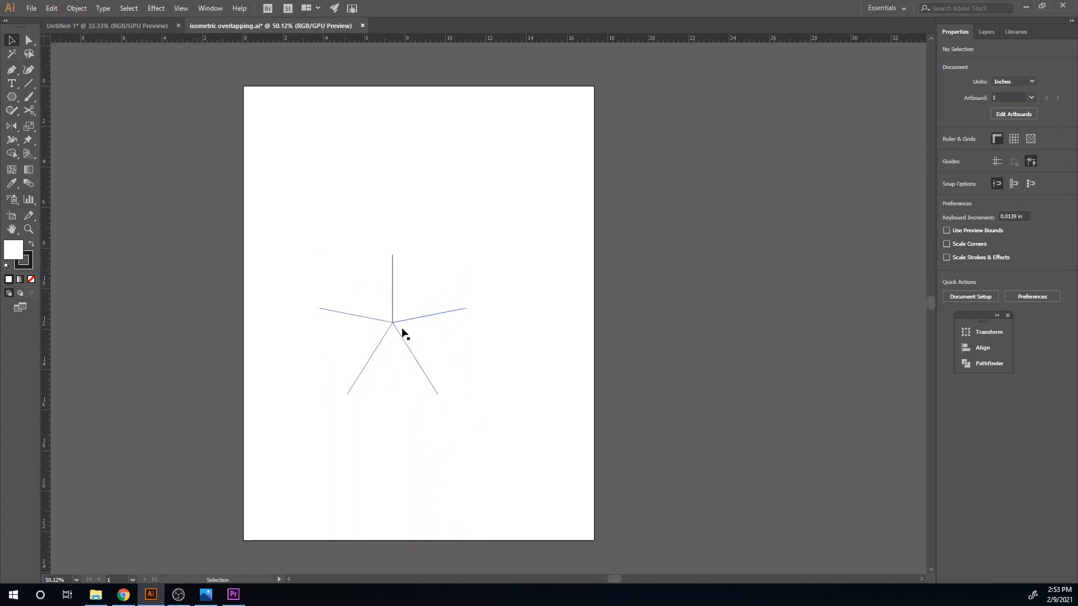
- Set the stroke weight of all five radiating lines to 41 pt
left_click_drag(450, 428, 307, 246)
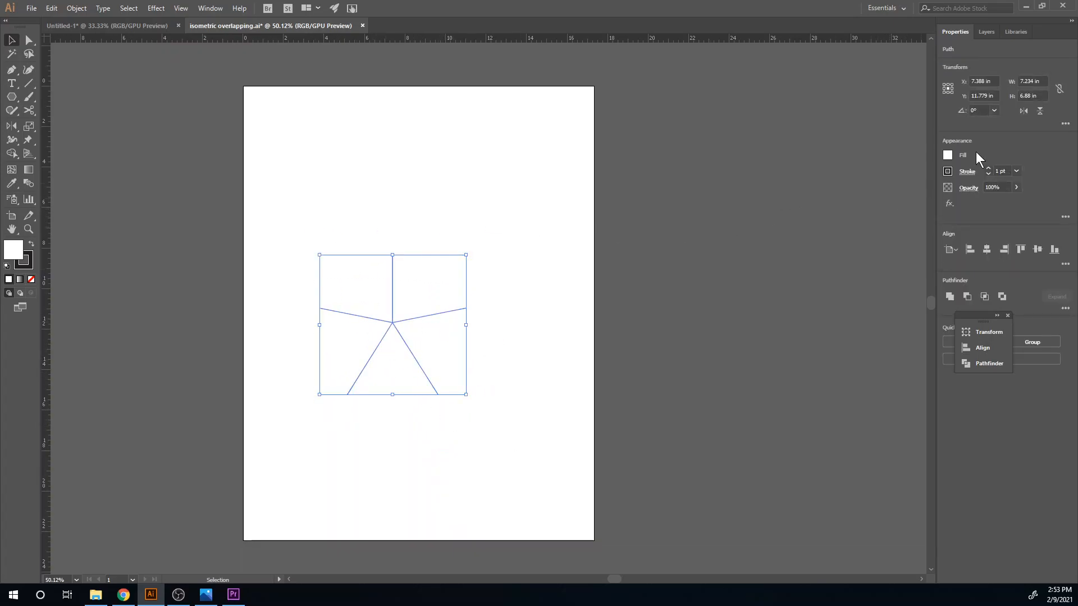
left_click(987, 168)
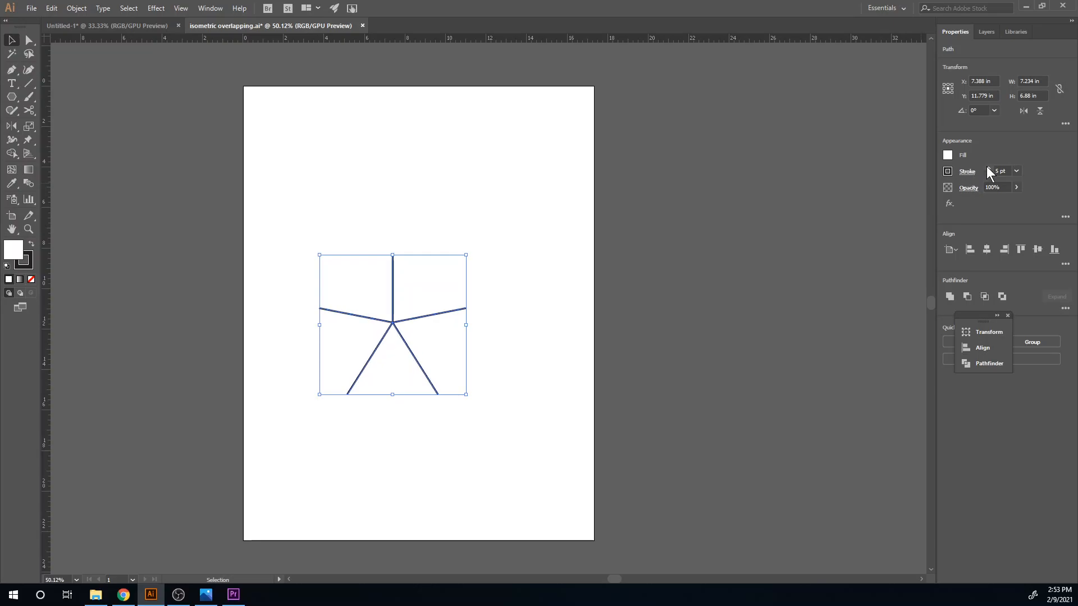
left_click(988, 169)
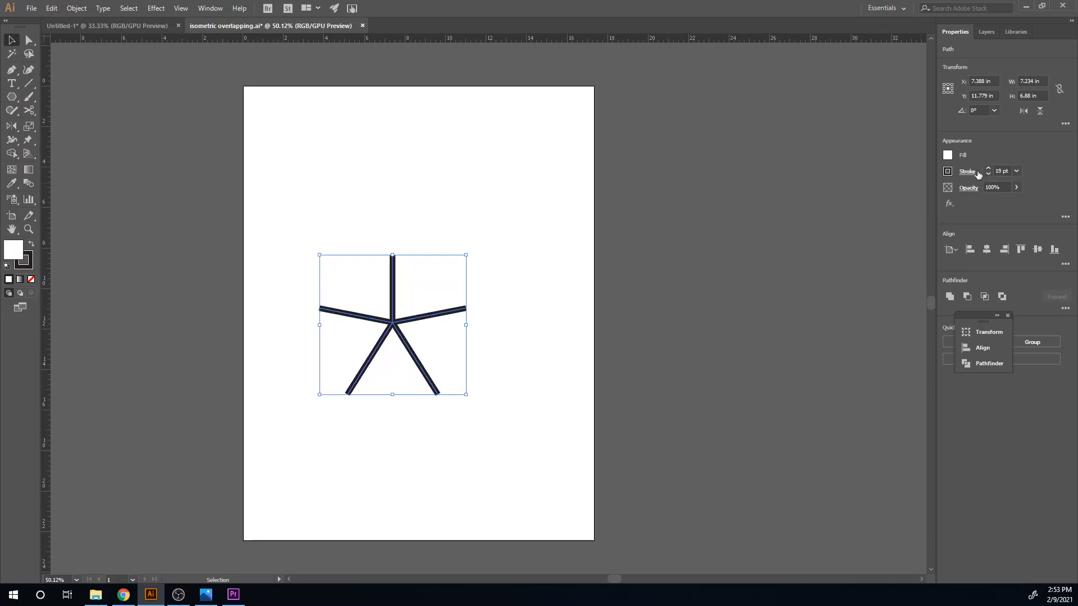
left_click(990, 168)
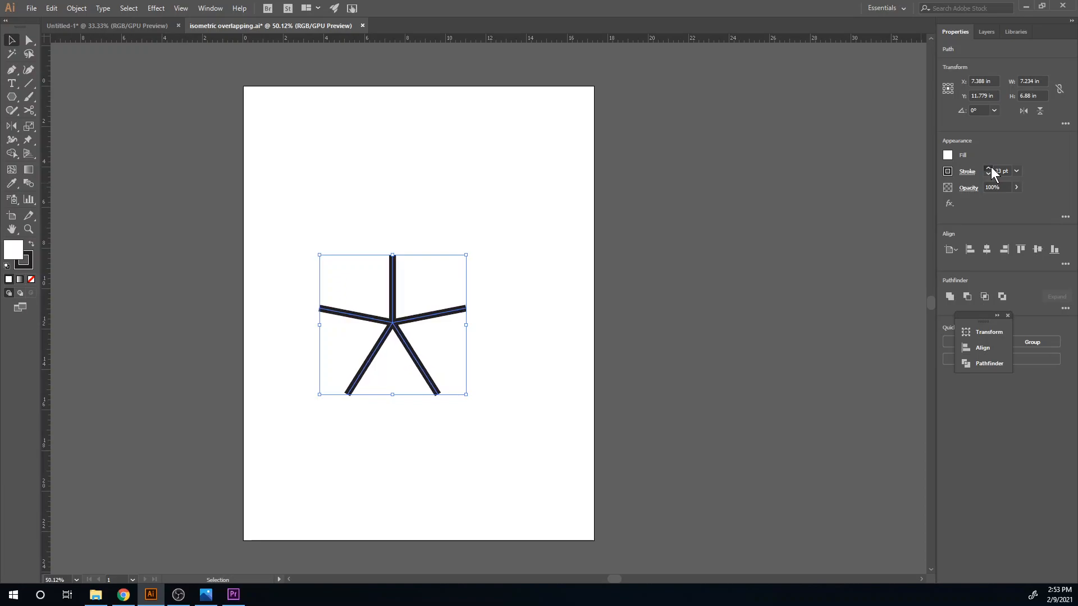
left_click(989, 168)
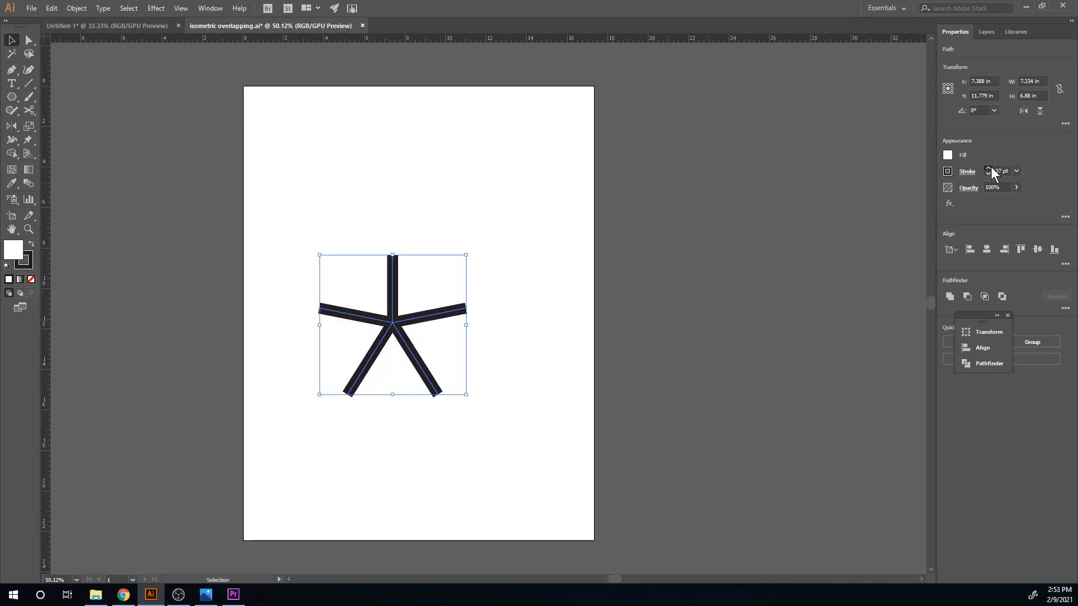
left_click(973, 172)
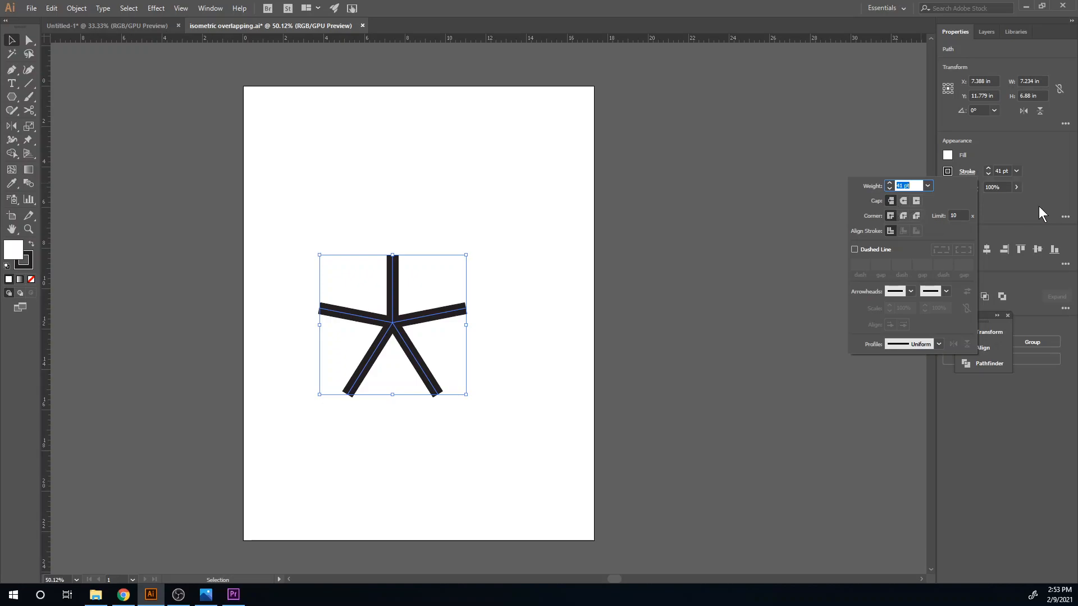
left_click(1016, 221)
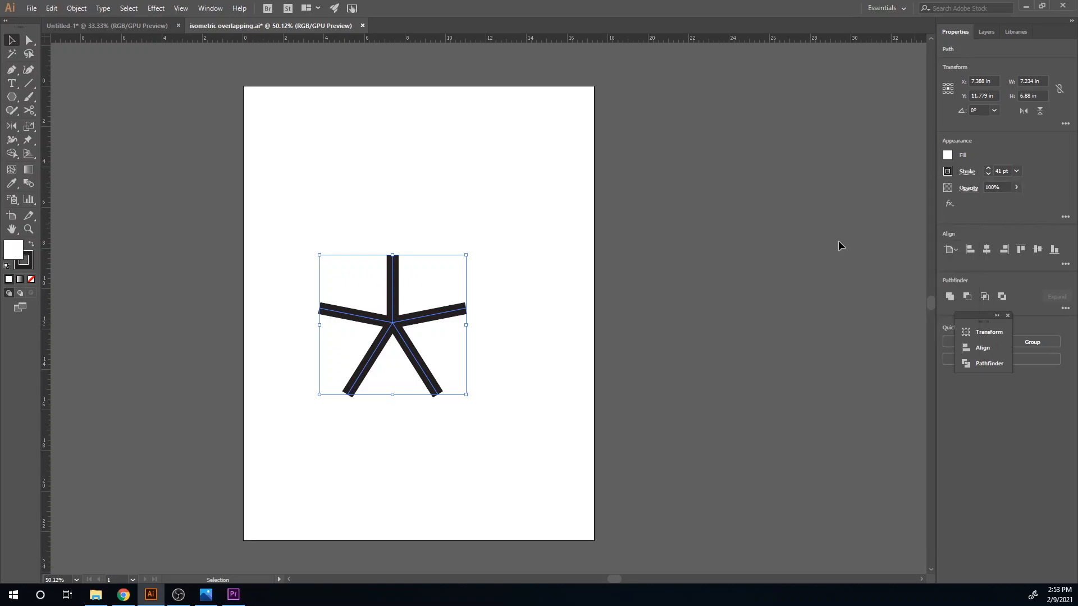
- Remove the fill from the five thick lines and convert their strokes to outlined shapes
left_click(77, 8)
mouse_move(129, 7)
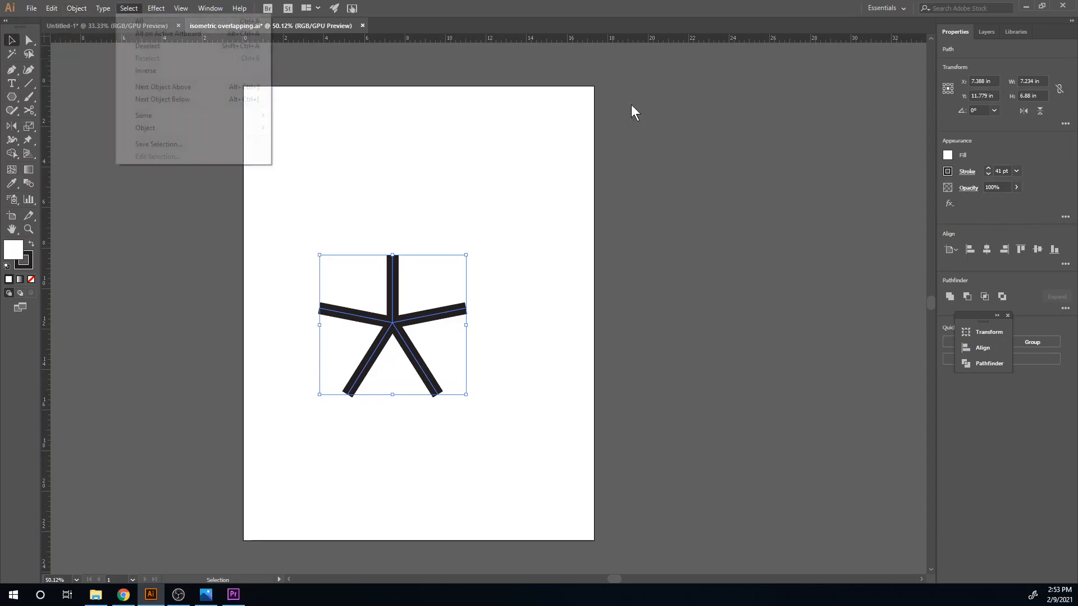
left_click(963, 191)
left_click(947, 155)
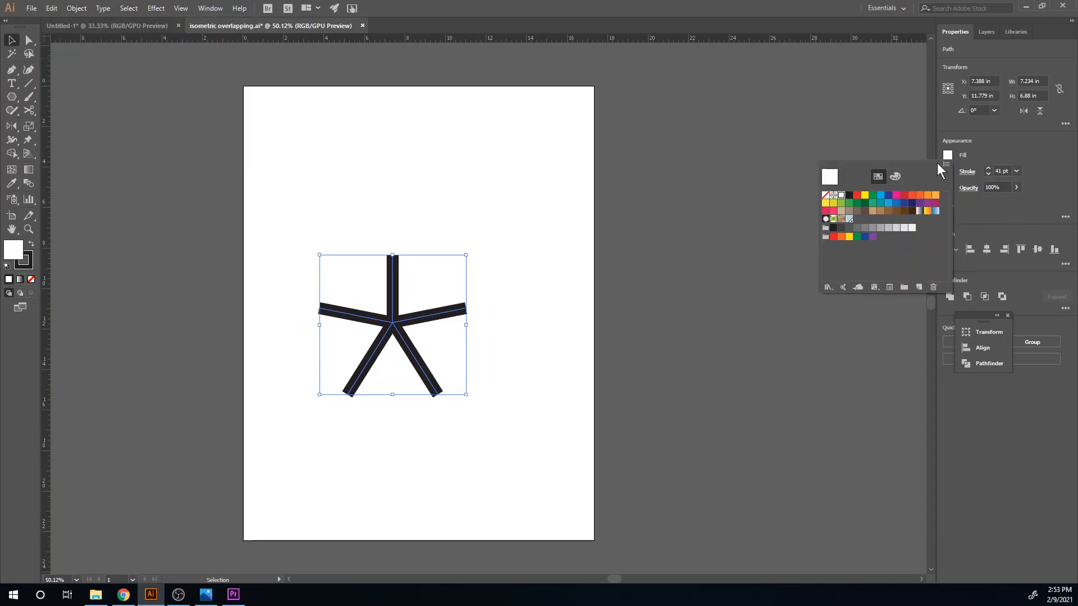
left_click(825, 196)
left_click(77, 9)
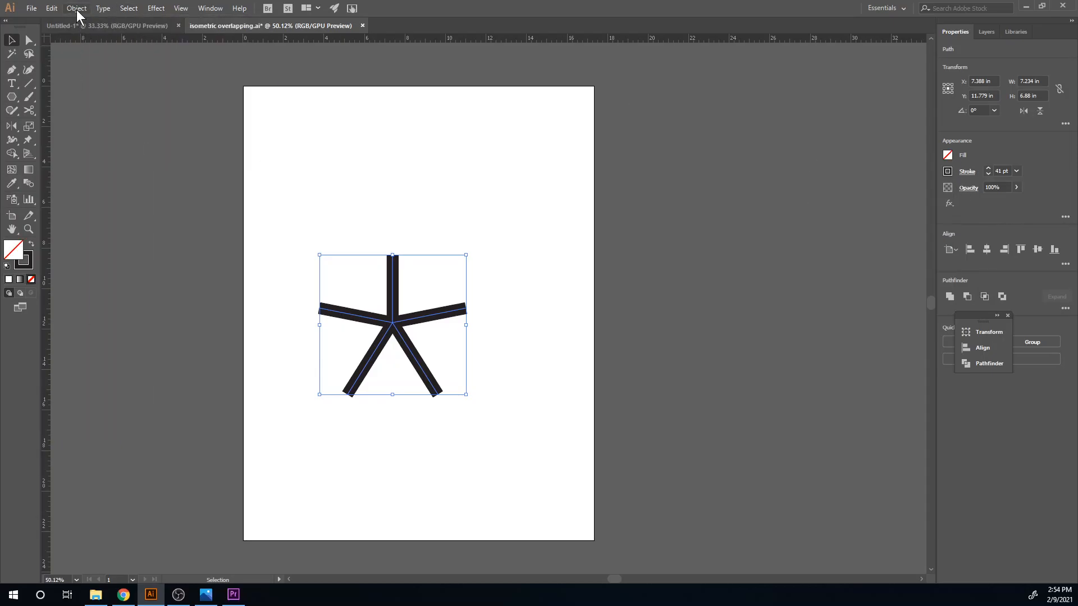
left_click(78, 9)
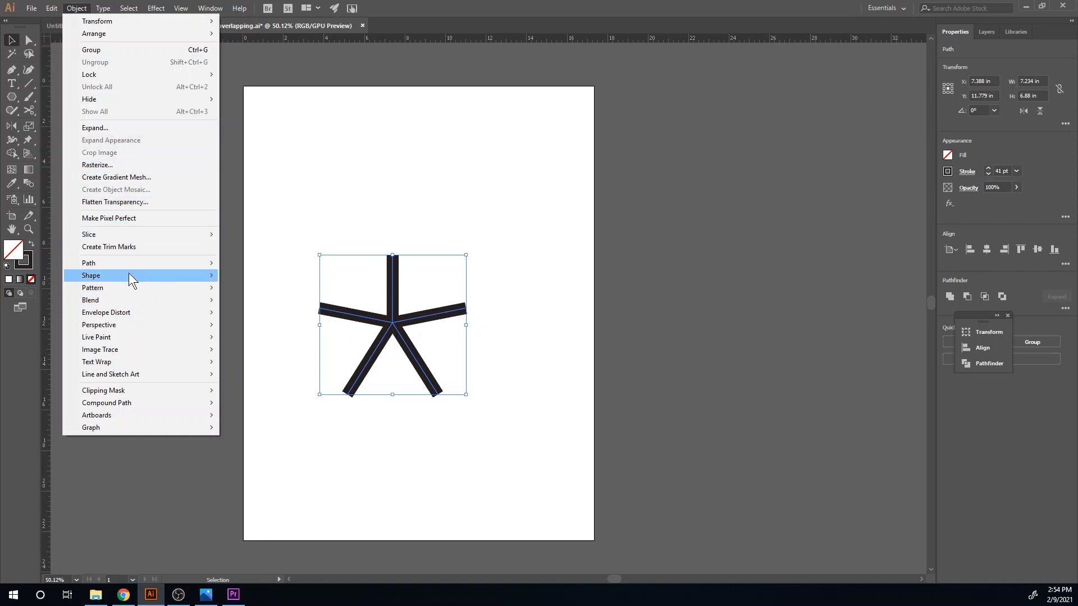
mouse_move(131, 266)
left_click(272, 288)
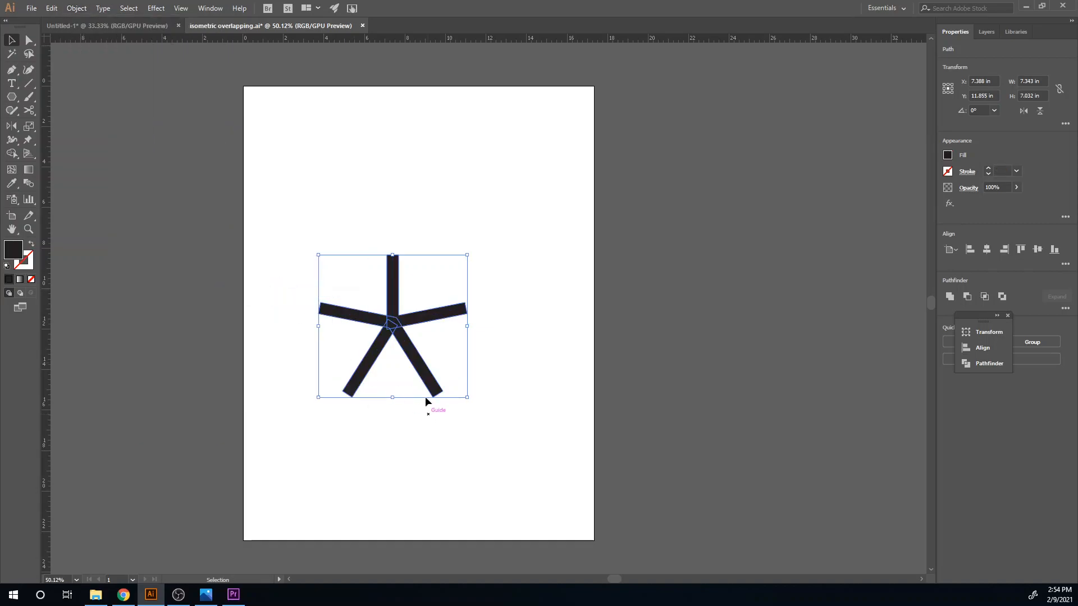
- Close the floating Transform, Align and Pathfinder group and unite the five outlined bars into one shape
left_click(1008, 316)
left_click(950, 297)
left_click(645, 332)
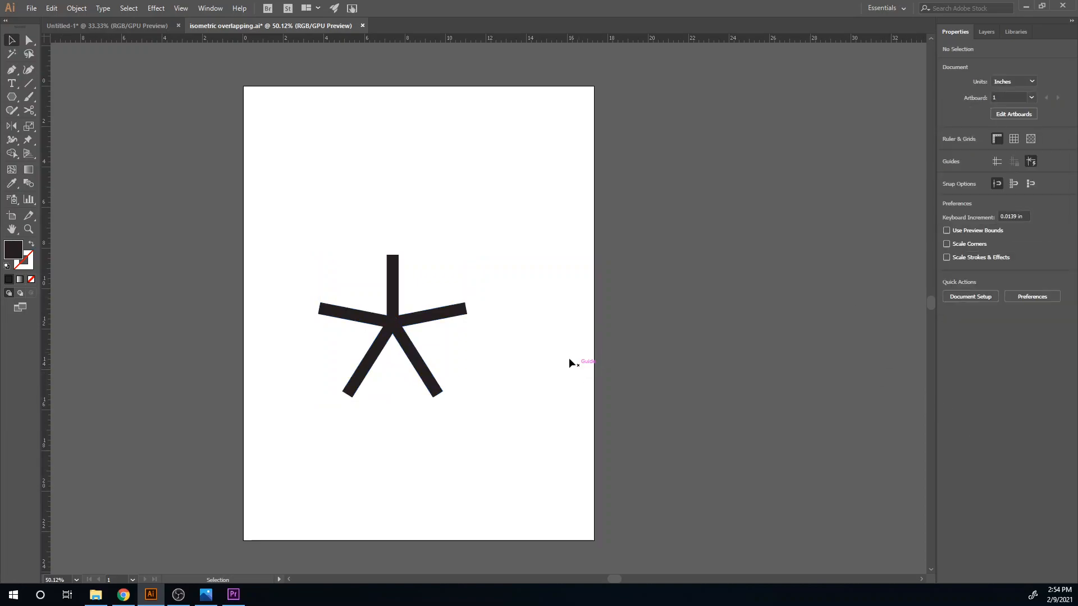
- Scale the united five-armed shape non-uniformly to 100% horizontally and 86.602% vertically
left_click(398, 338)
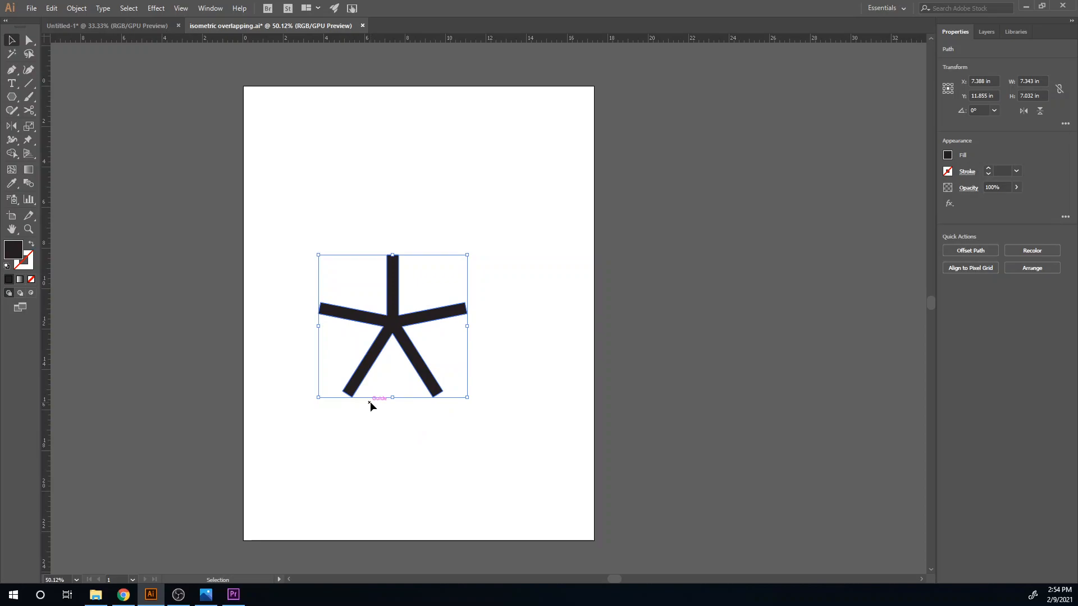
right_click(398, 326)
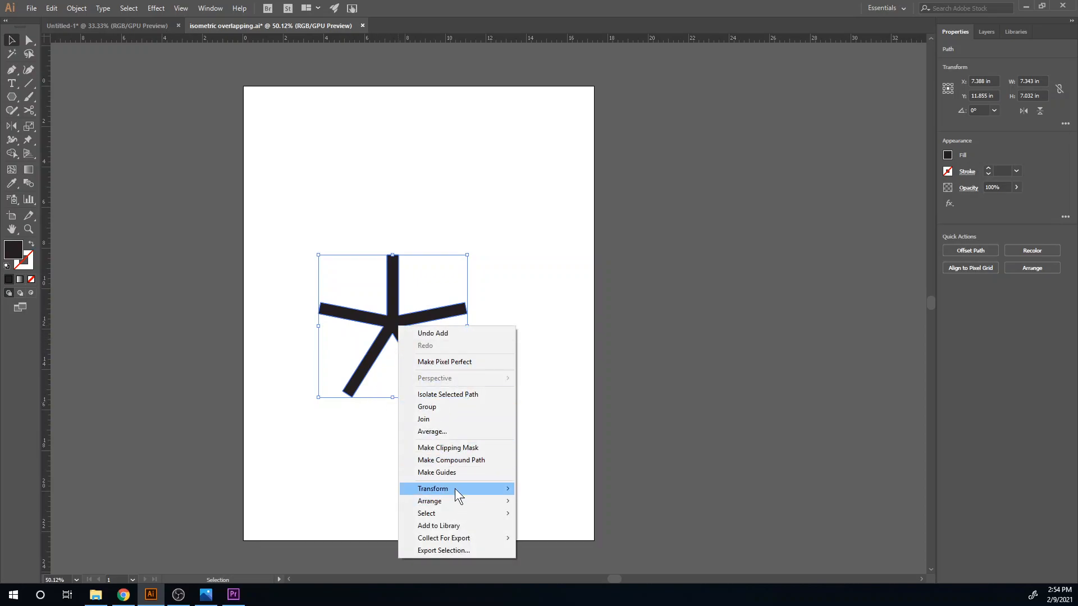
mouse_move(453, 483)
left_click(579, 542)
left_click(477, 232)
left_click(509, 266)
type("86.602")
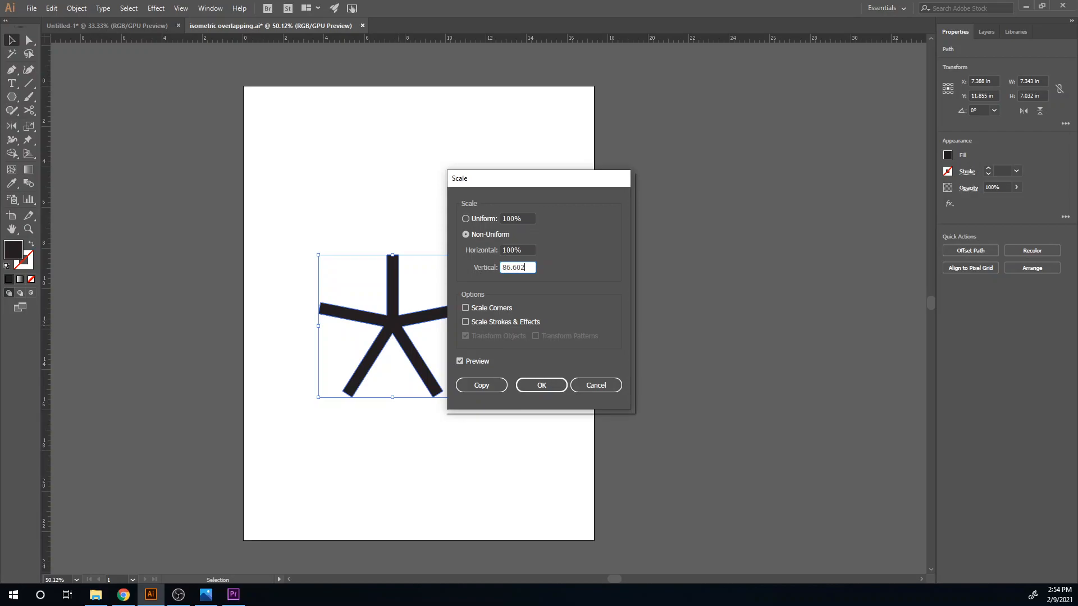
left_click(542, 385)
- Shear the five-armed shape by 30° along the horizontal axis
right_click(358, 333)
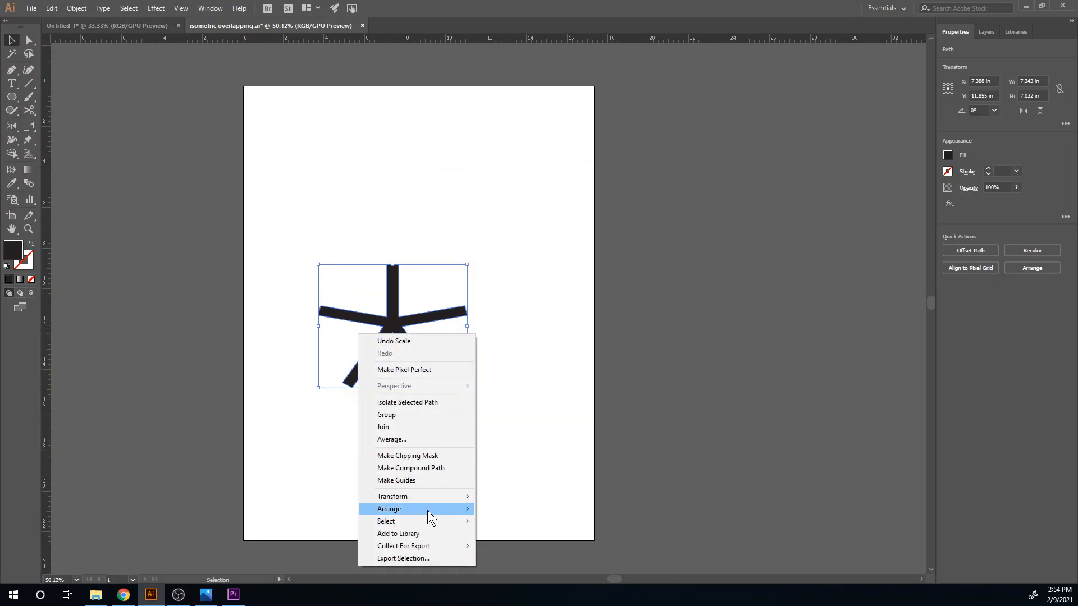
mouse_move(428, 495)
left_click(533, 555)
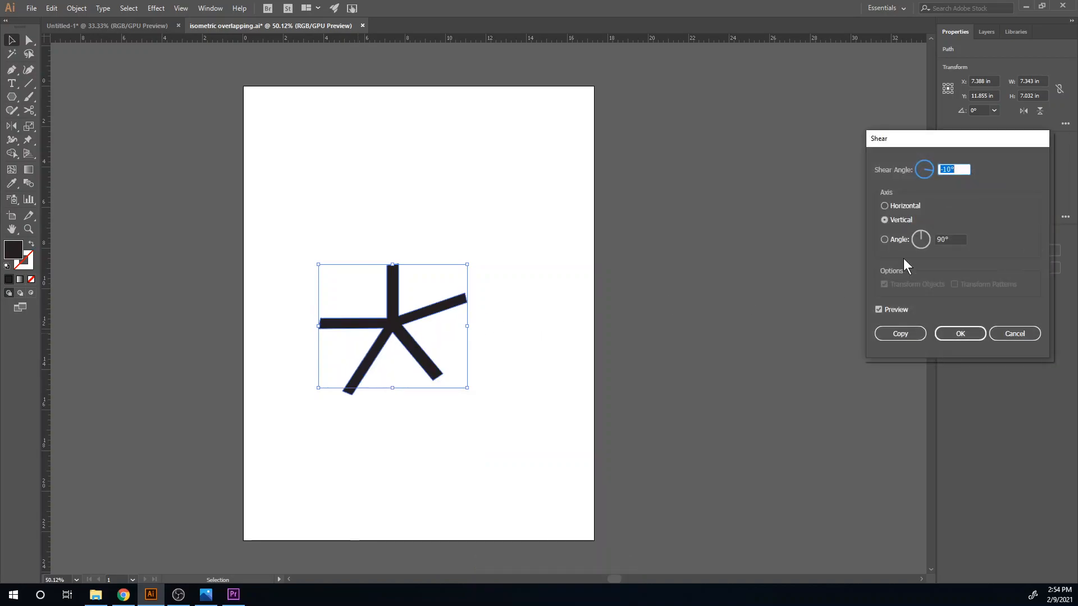
type("30")
left_click(896, 207)
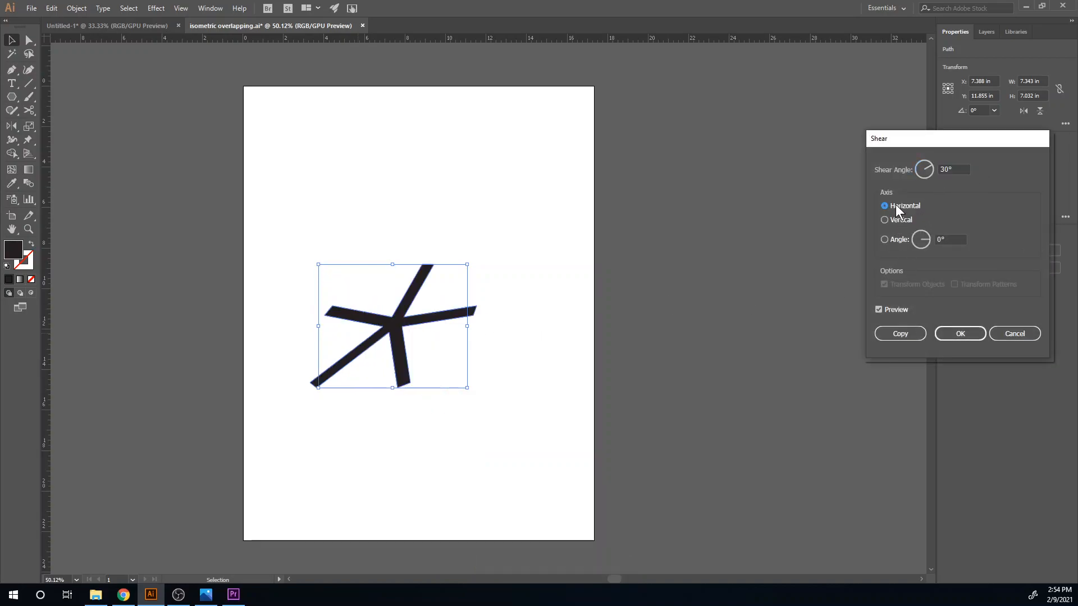
left_click(956, 336)
- Rotate the sheared five-armed shape by -30°
right_click(378, 349)
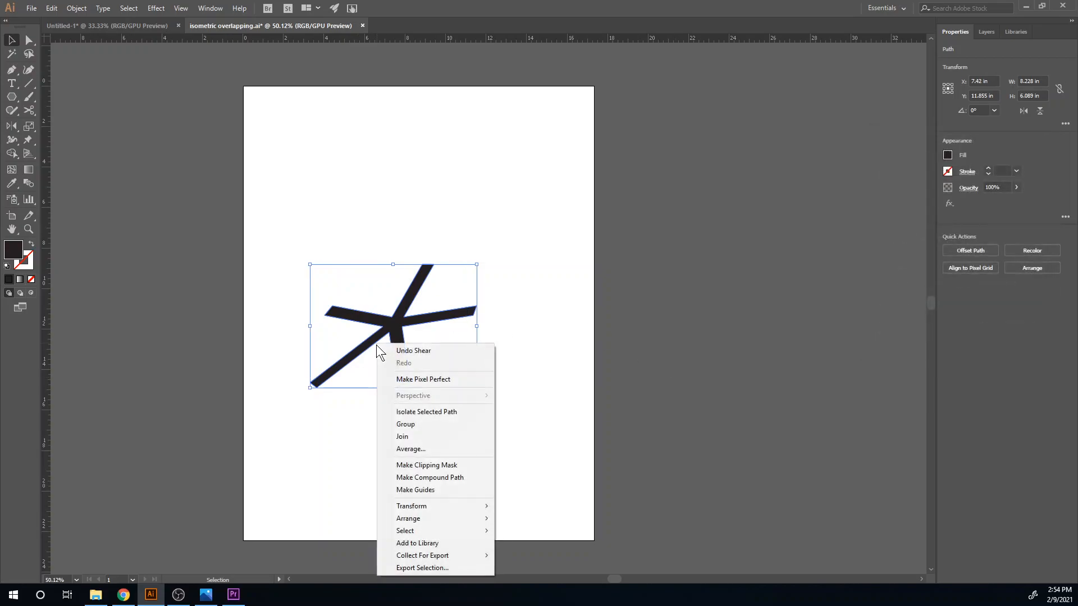
mouse_move(438, 507)
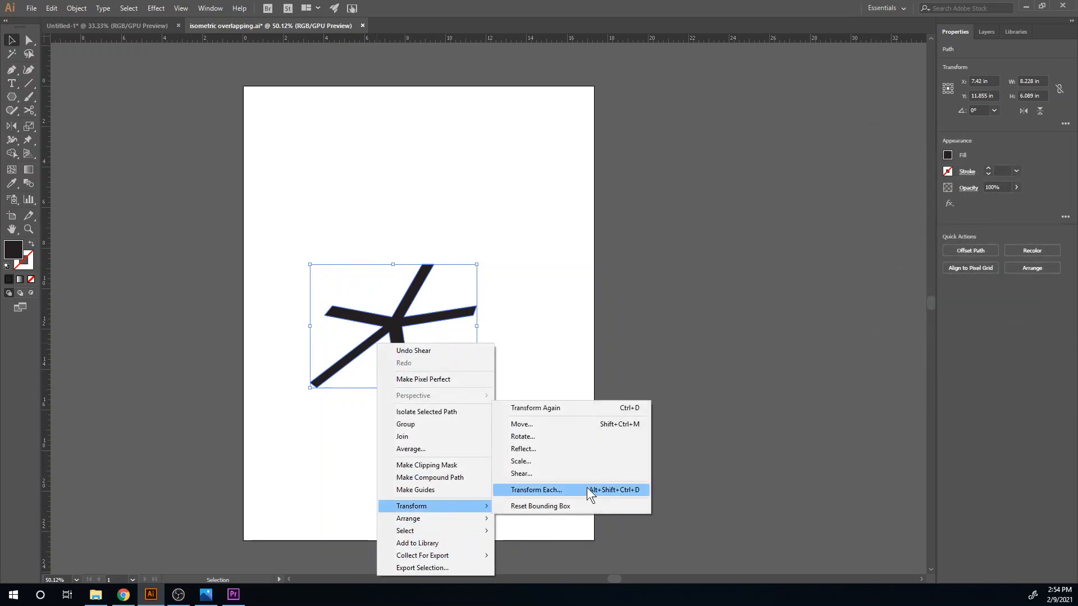
left_click(594, 436)
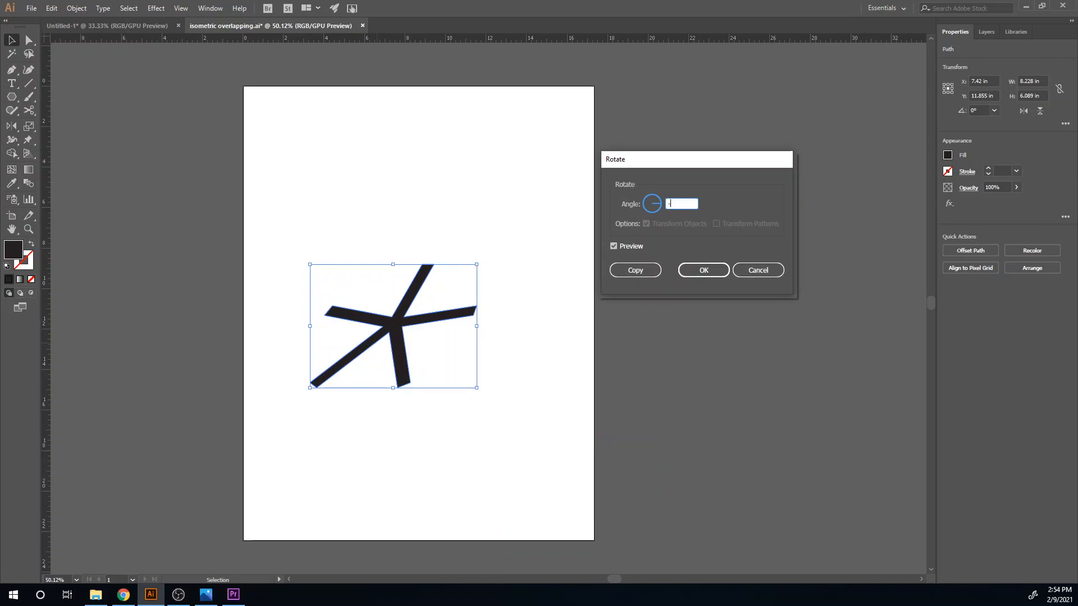
left_click(693, 271)
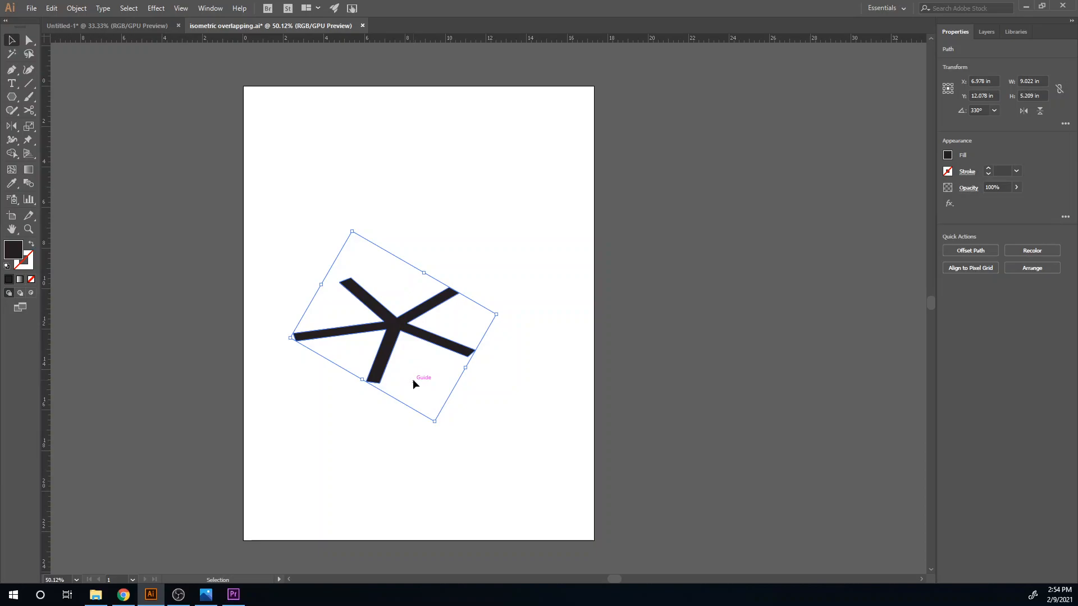
- Fill the five-armed shape with a medium gray swatch and place a duplicate about 0.56 in straight above it
left_click(947, 156)
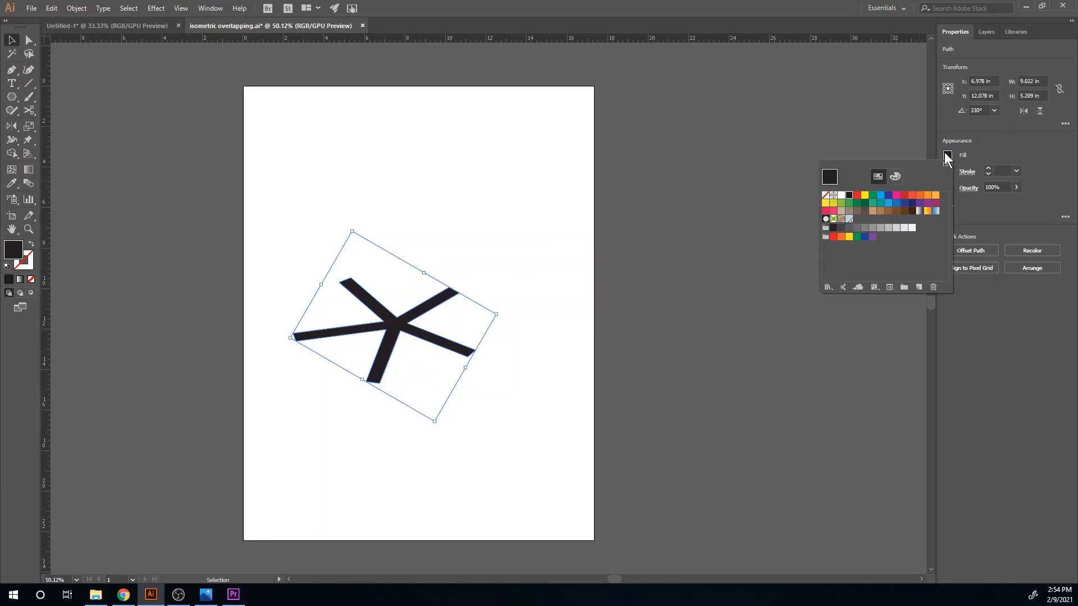
left_click(864, 228)
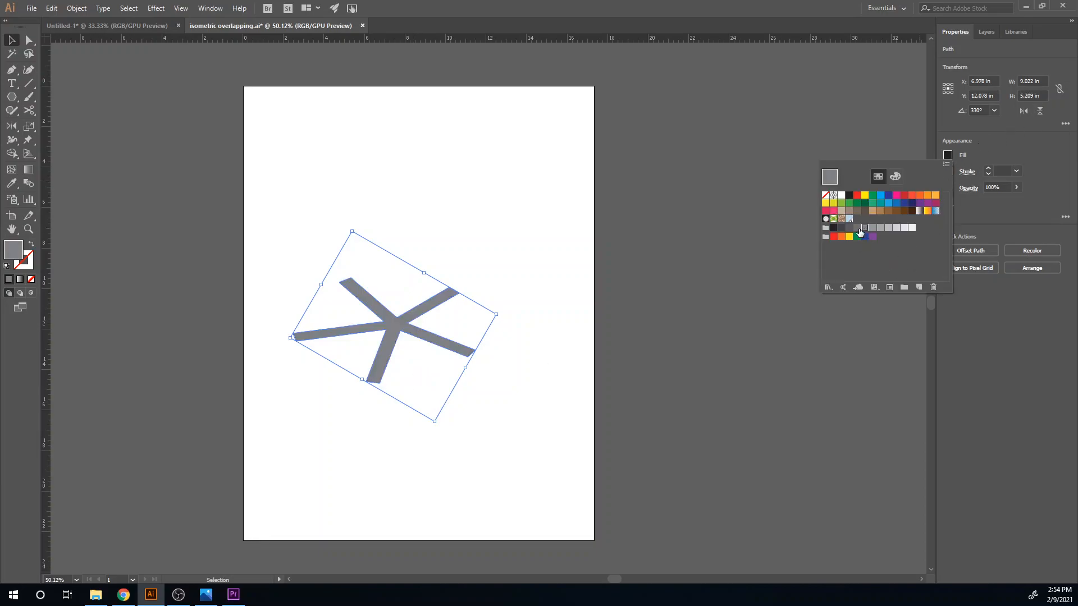
left_click(494, 402)
left_click_drag(397, 327, 400, 314)
left_click(459, 453)
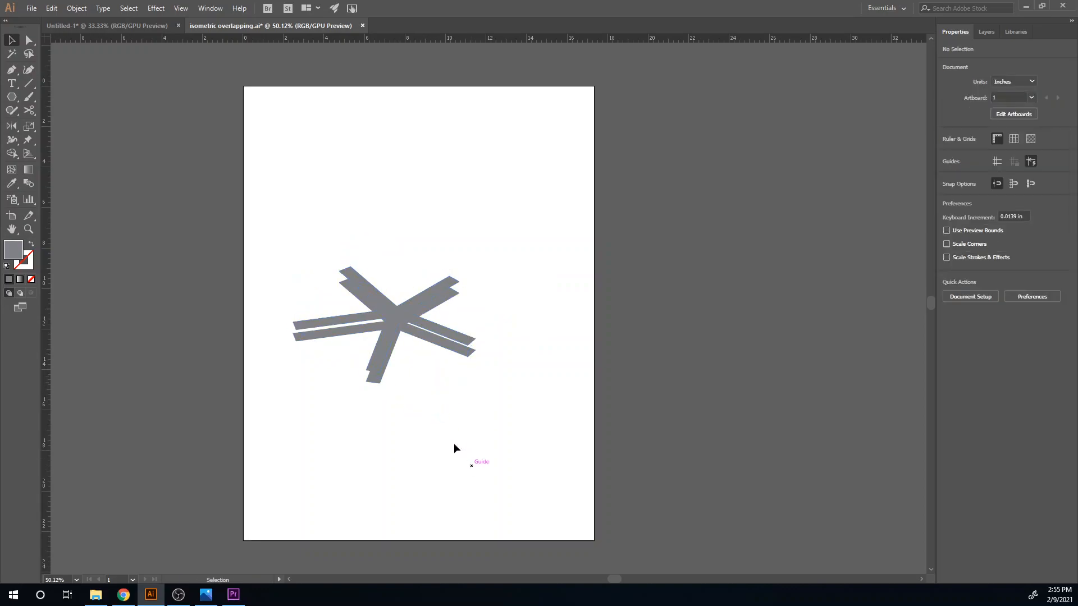
- Recolor the lower five-armed shape with the next darker gray swatch and deselect it
left_click(410, 336)
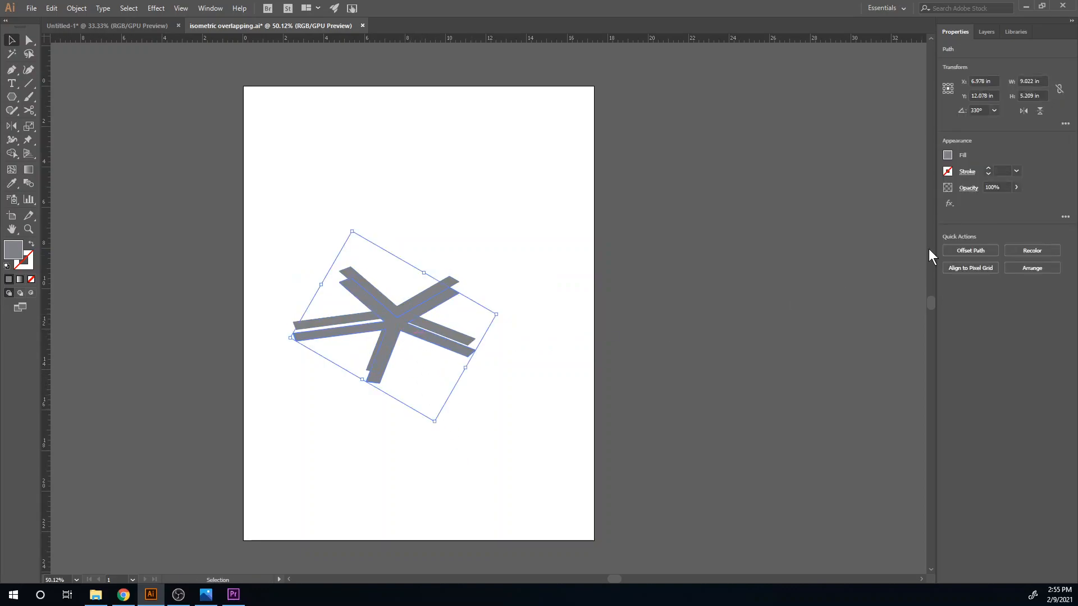
left_click(947, 159)
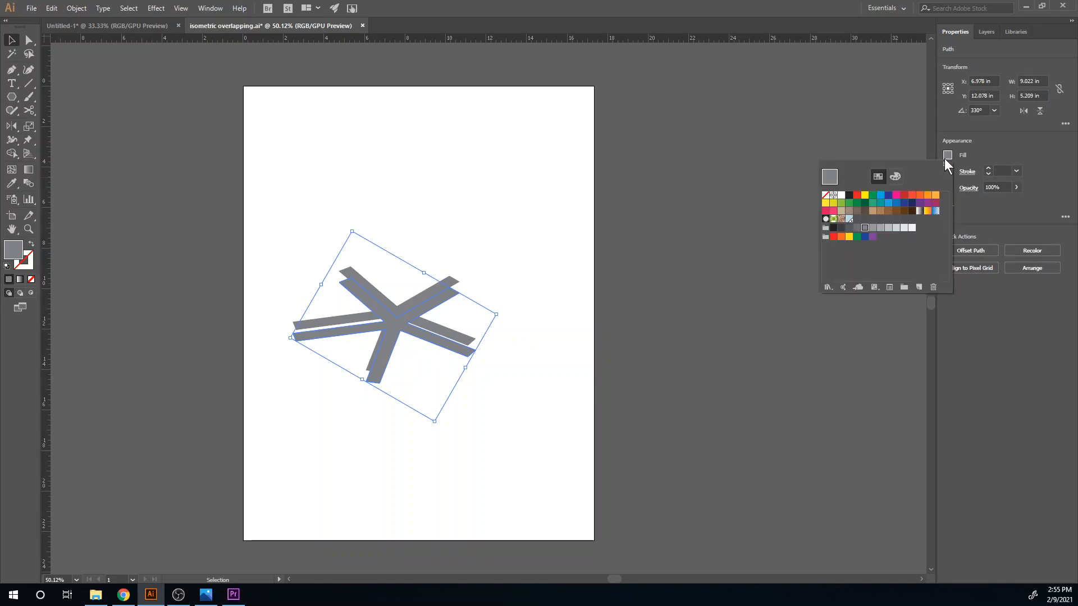
left_click(856, 231)
left_click(554, 429)
left_click(421, 474)
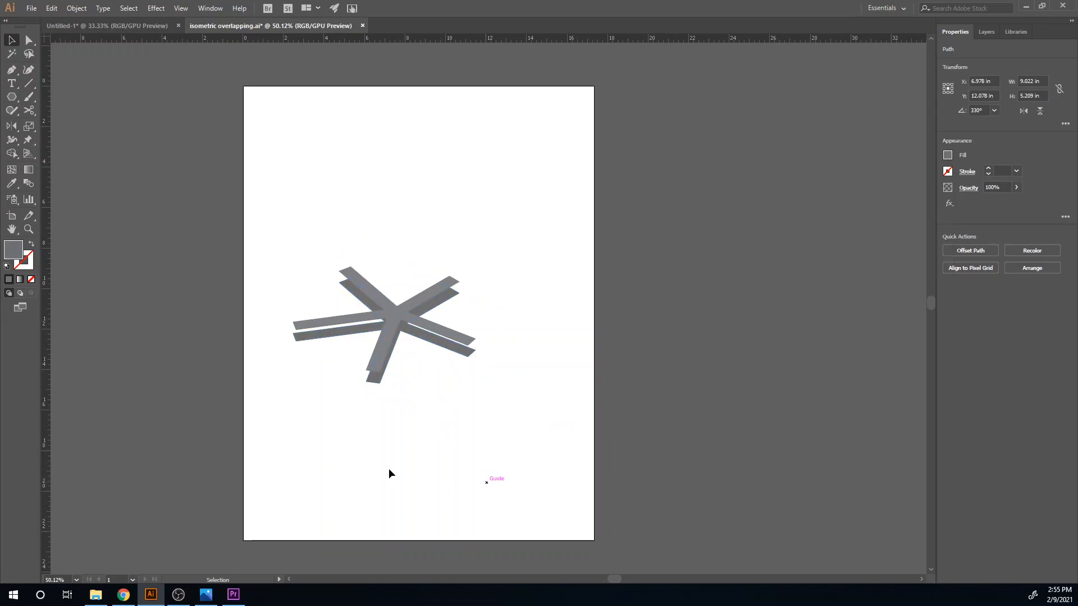
- Reduce the opacity of the upper five-armed shape to 67%
left_click_drag(366, 380, 343, 382)
scroll(330, 354, "up", 4)
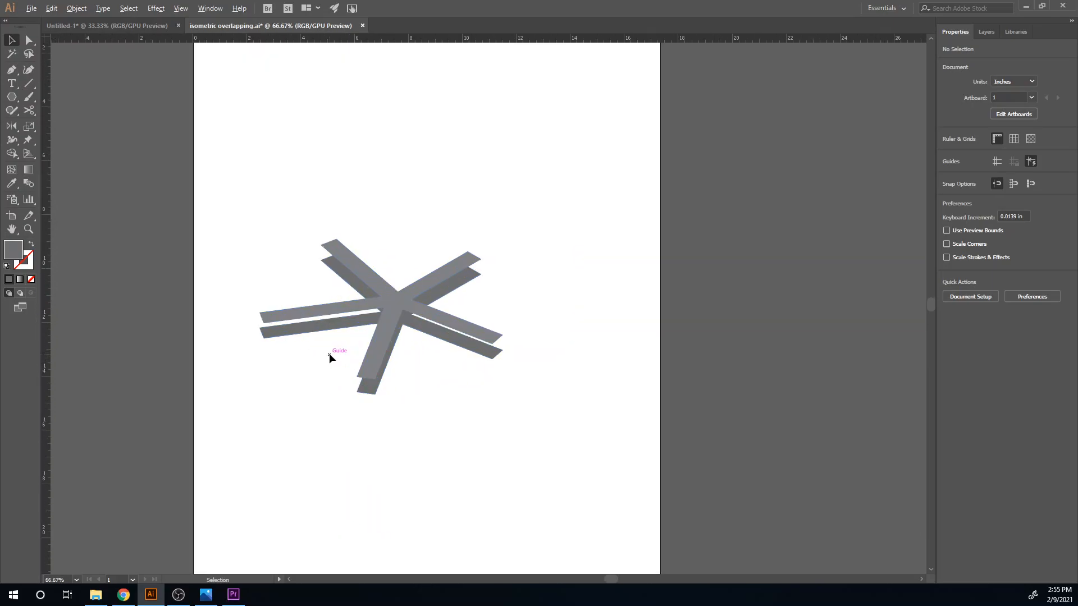
left_click_drag(352, 263, 315, 353)
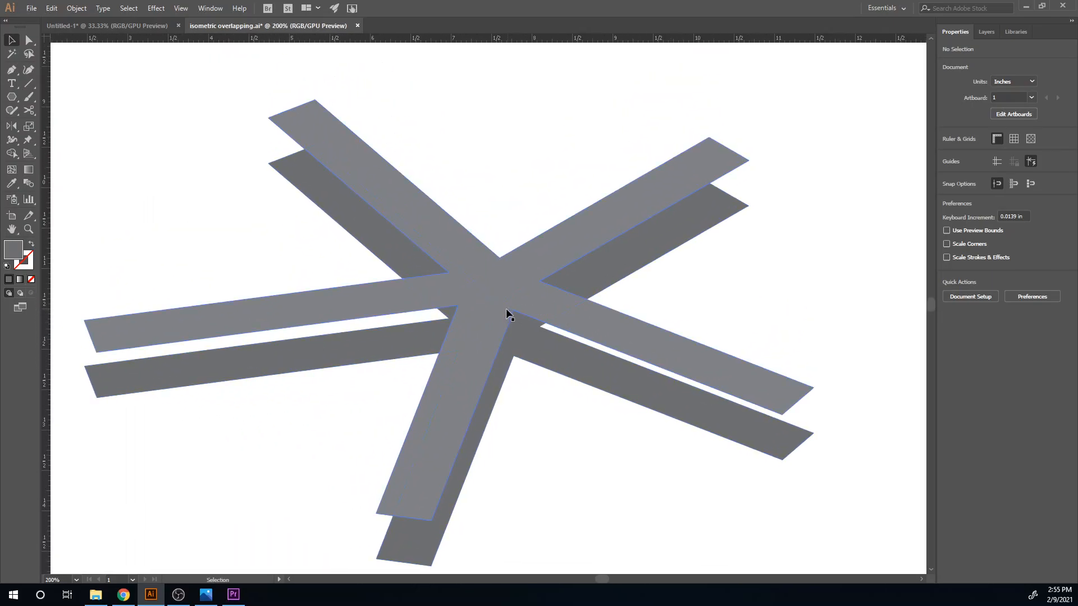
left_click(497, 289)
left_click(1015, 188)
left_click(1000, 200)
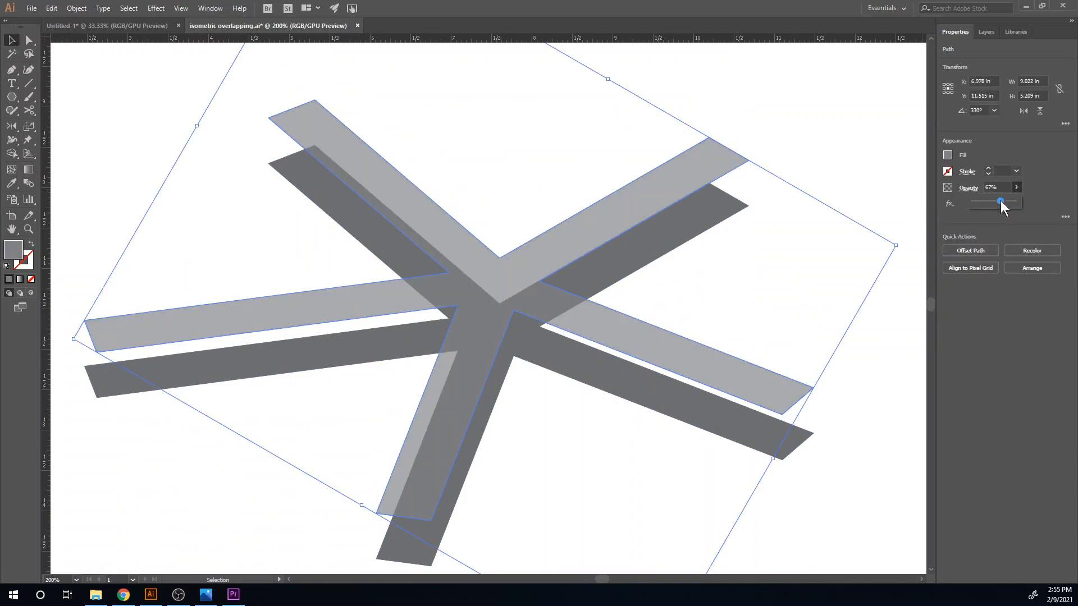
left_click(588, 493)
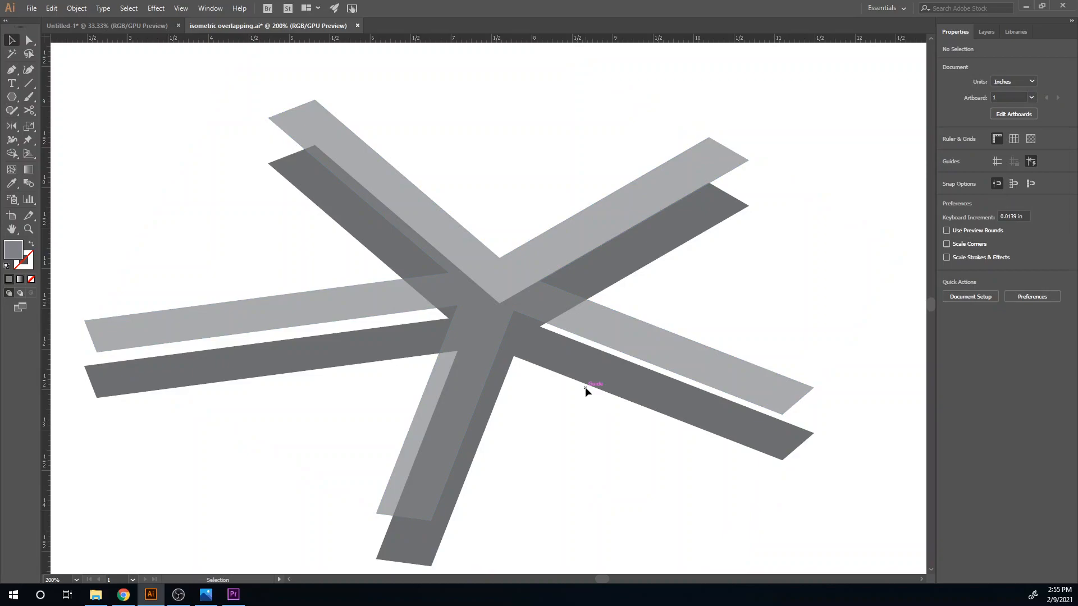
- Draw a closed four-sided side face with the Pen tool, joining the outer edges of both copies' upper-left arms
left_click(585, 381)
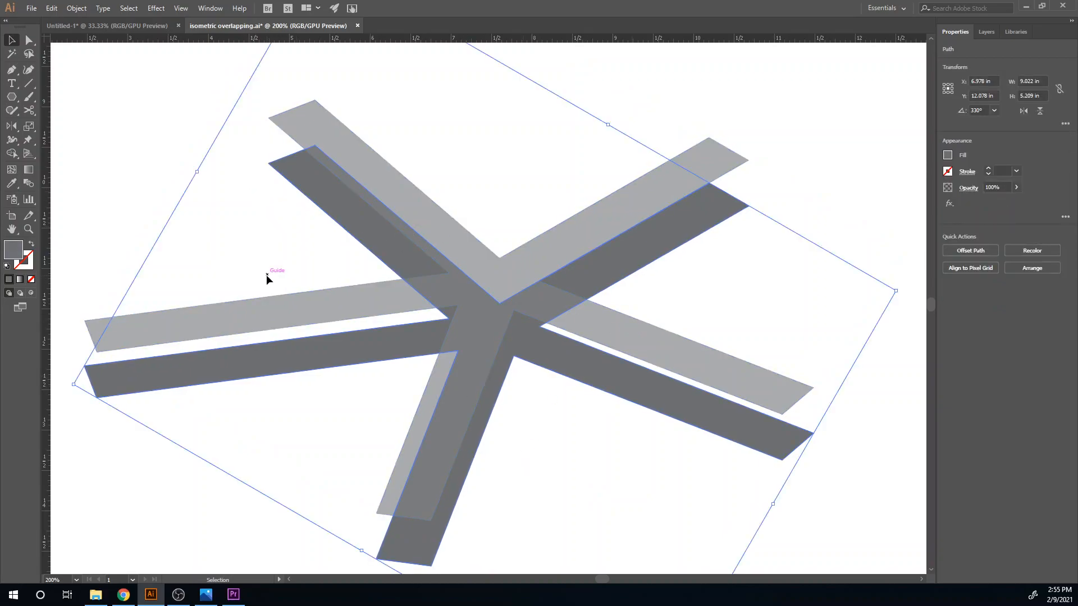
key("p")
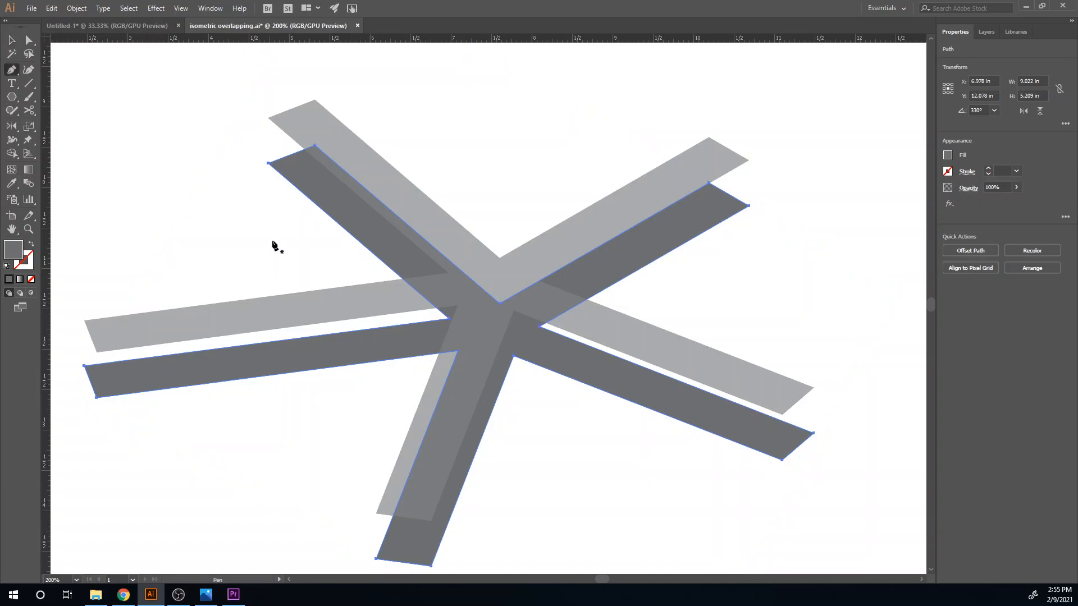
left_click(241, 199, "ctrl")
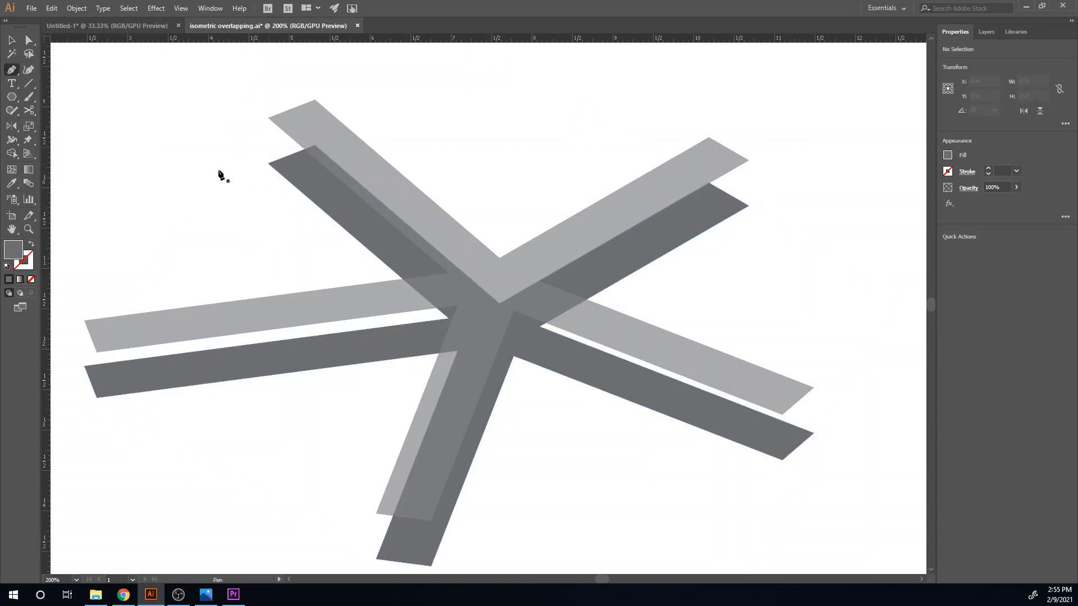
left_click(269, 118)
left_click(268, 163)
left_click(449, 319)
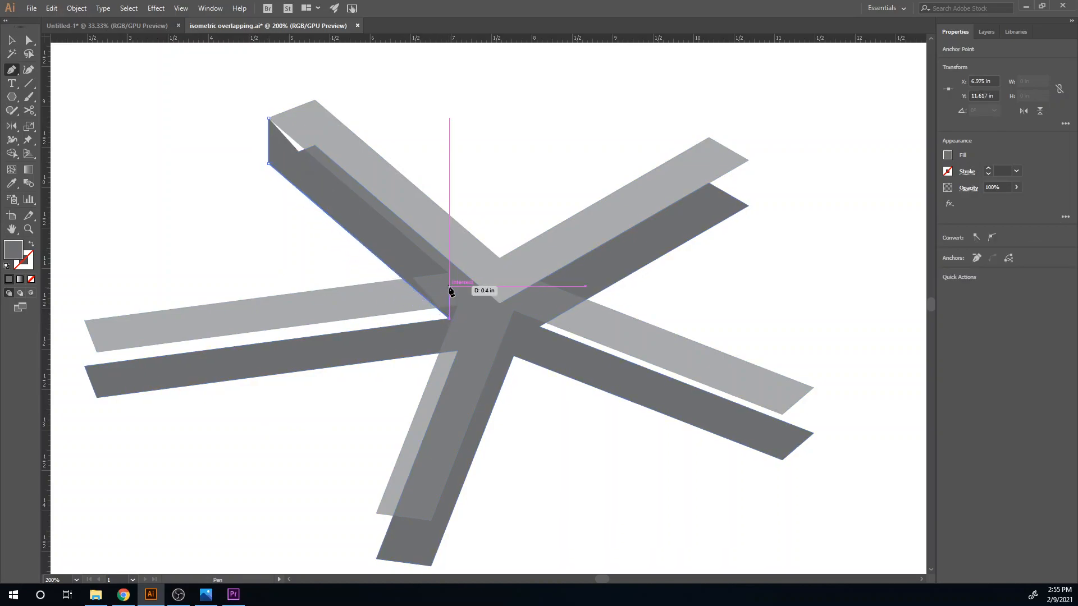
left_click(449, 274)
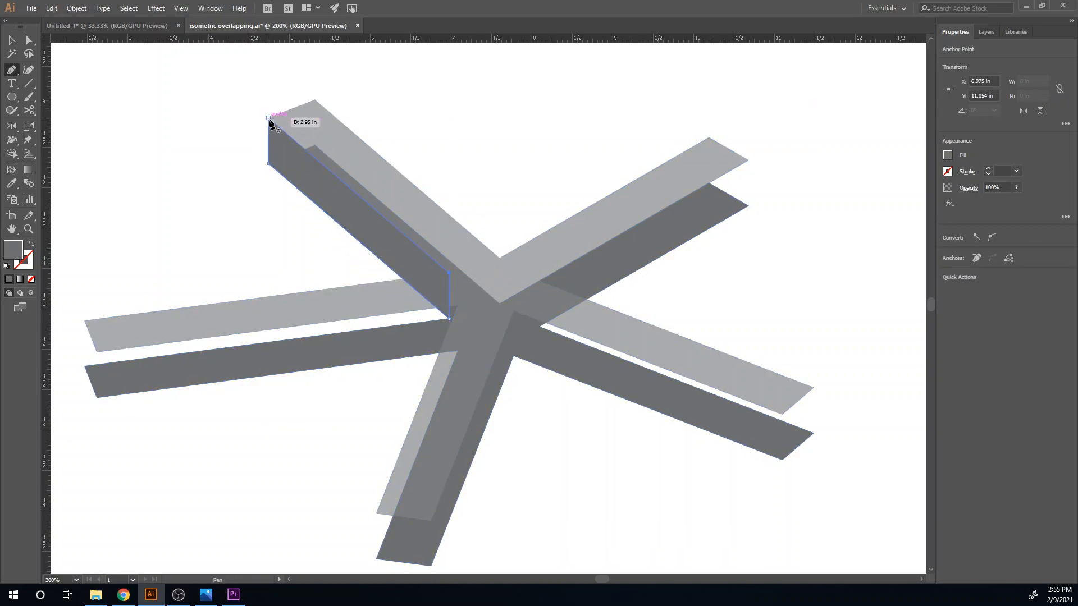
left_click(269, 119)
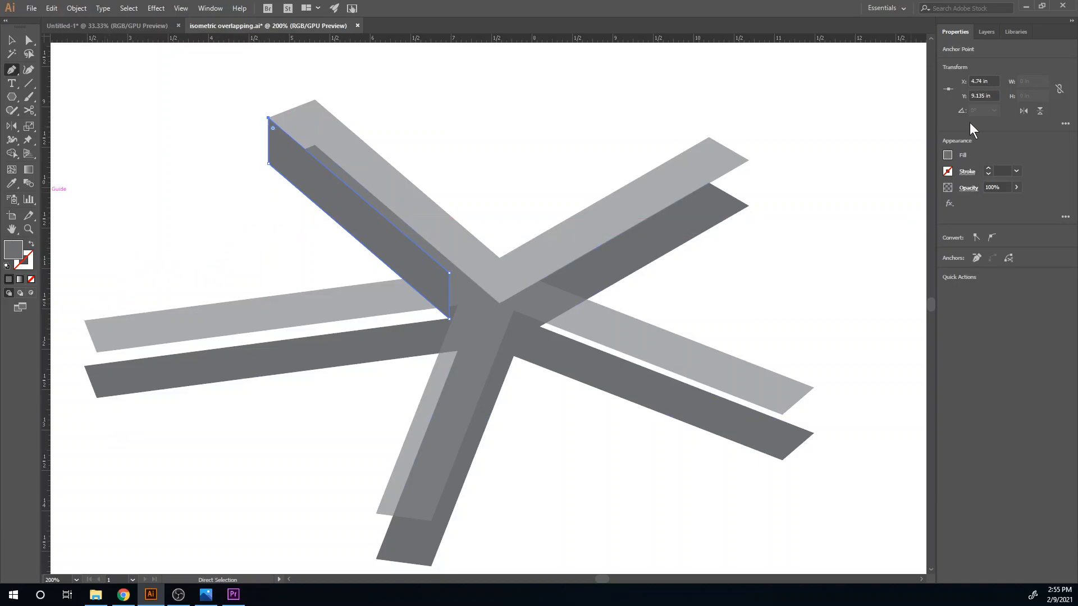
- Fill the new side face of the upper-left arm with red and deselect it
left_click(948, 155)
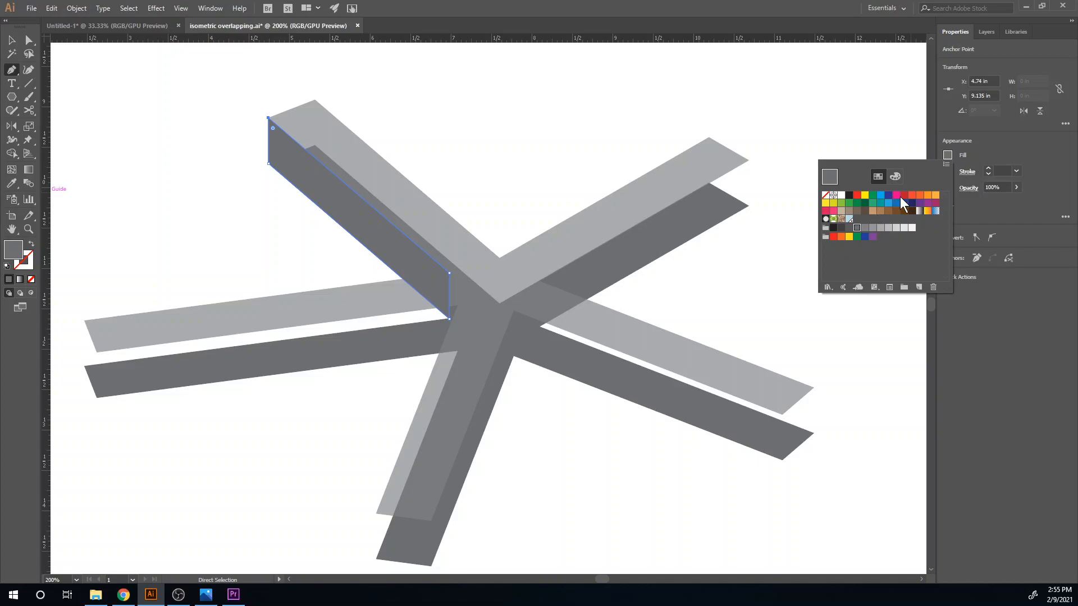
left_click(857, 195)
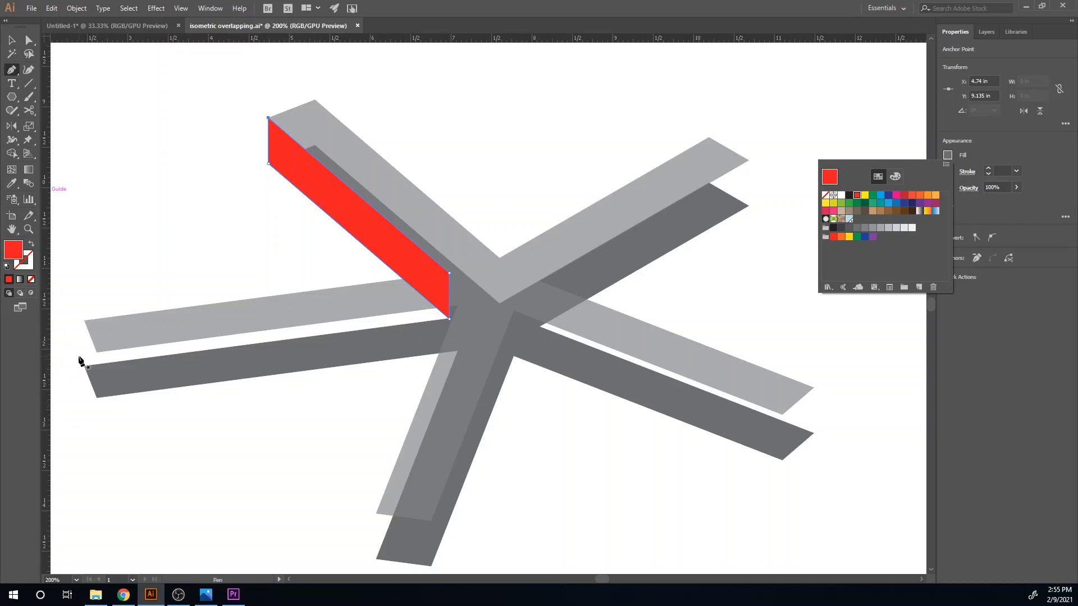
key("Escape")
- Draw a closed red end face at the left arm's tip, joining the end corners of the upper and lower copies
left_click(84, 320)
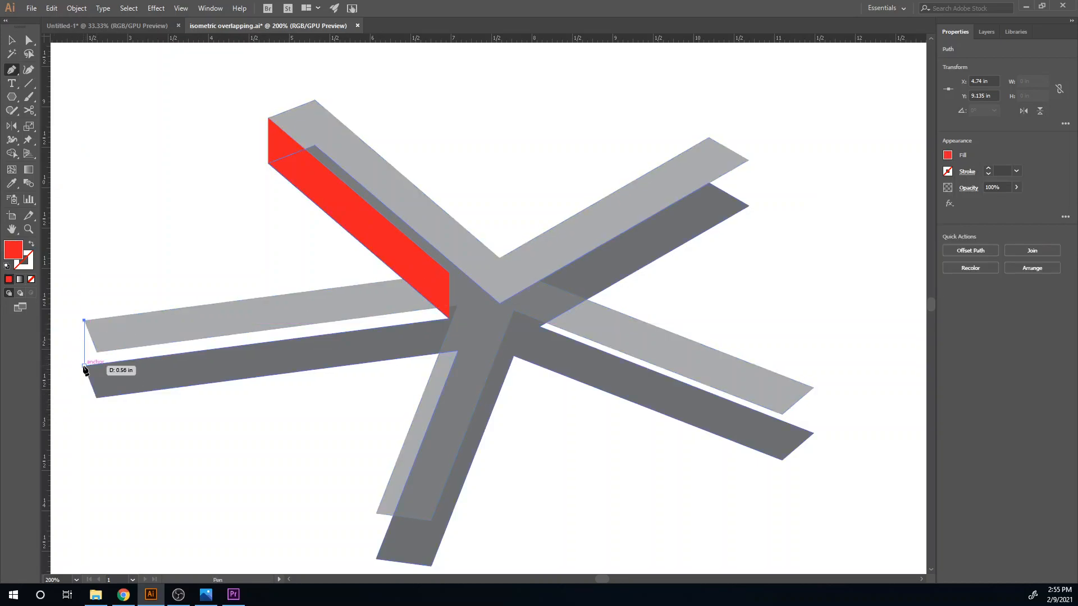
left_click(84, 366)
left_click(97, 397)
left_click(97, 353)
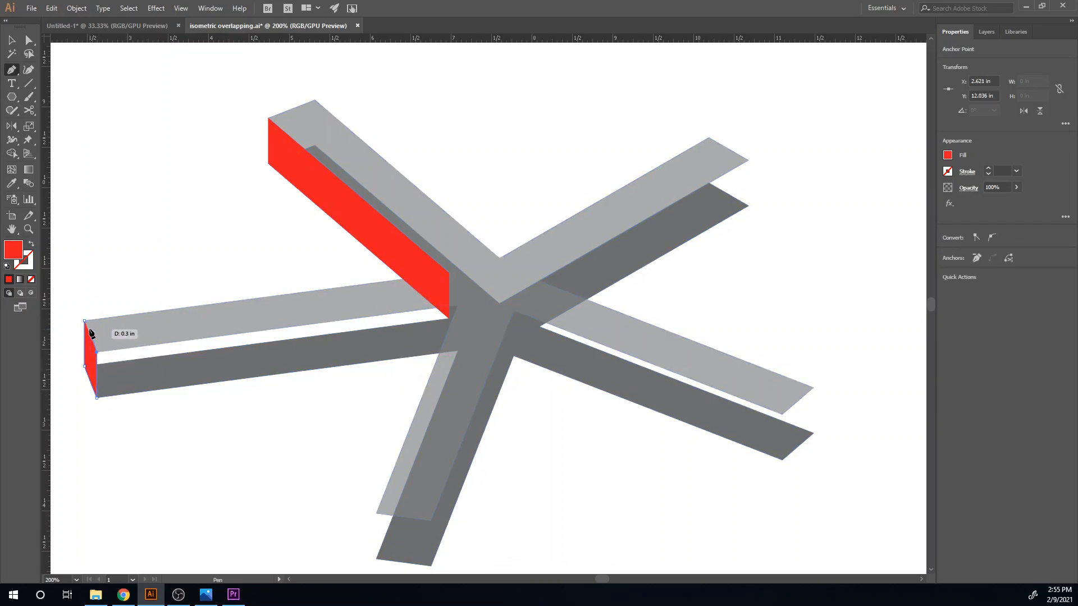
left_click(456, 308)
key("ctrl+z")
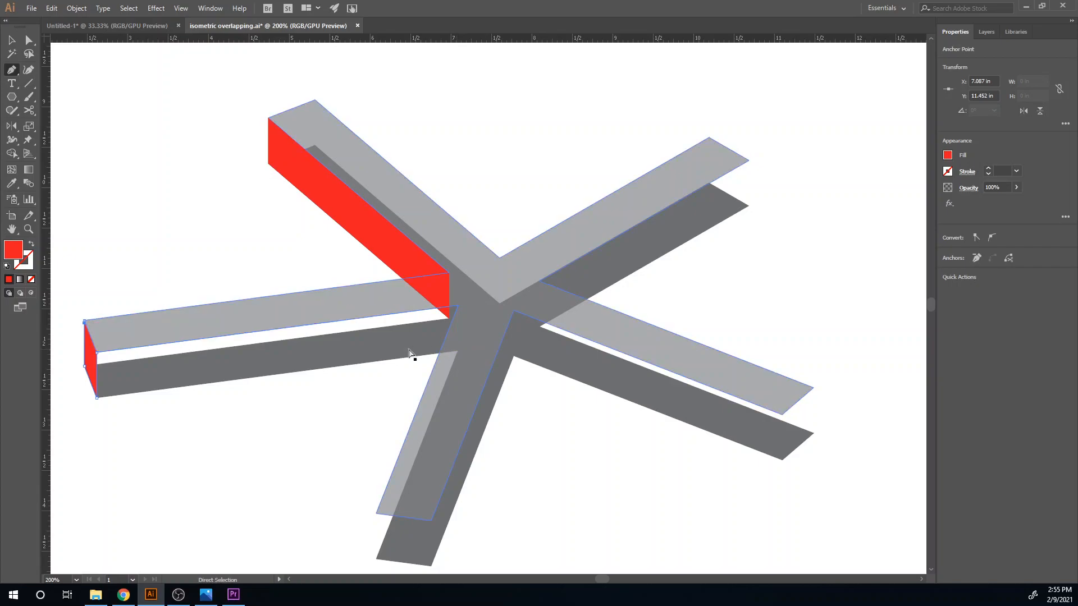
left_click(99, 366, "ctrl")
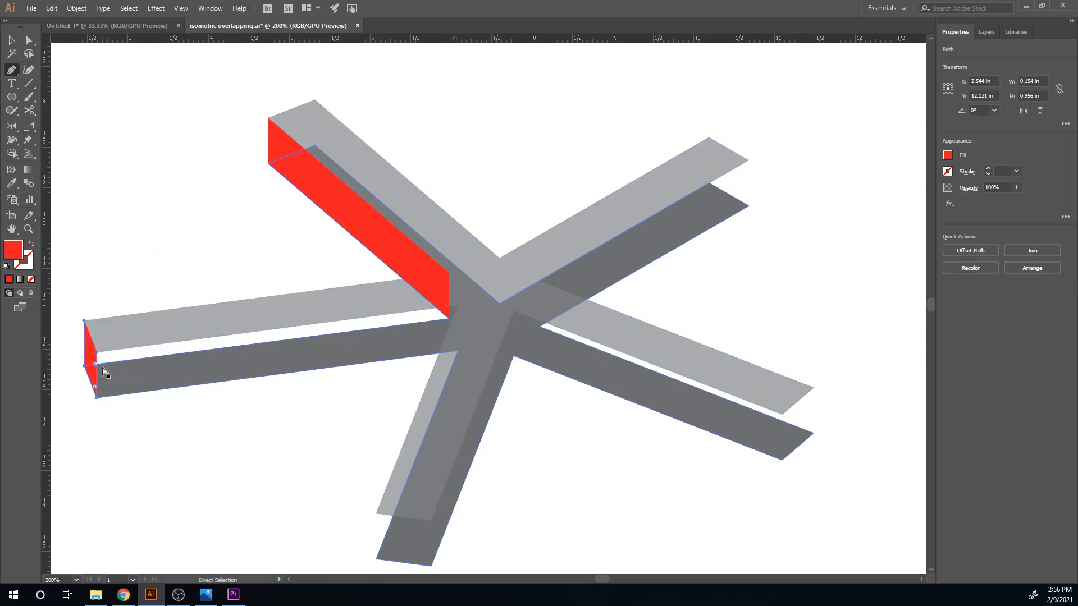
left_click(84, 320)
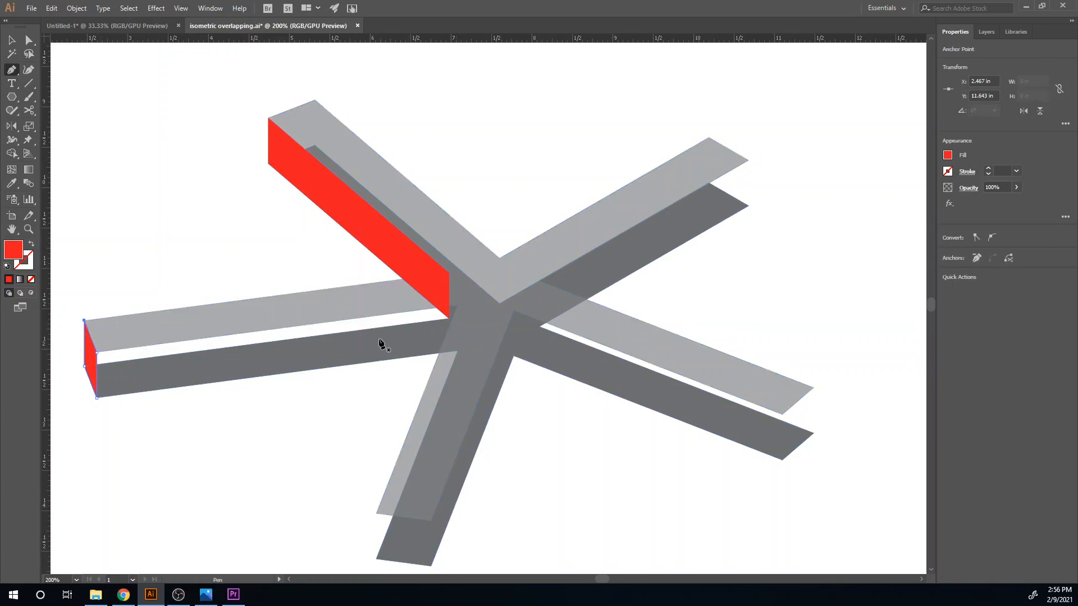
- Draw a red front face along the left arm, joining the lower edges of both copies from center to tip
left_click(458, 306)
left_click(458, 351)
left_click(97, 400)
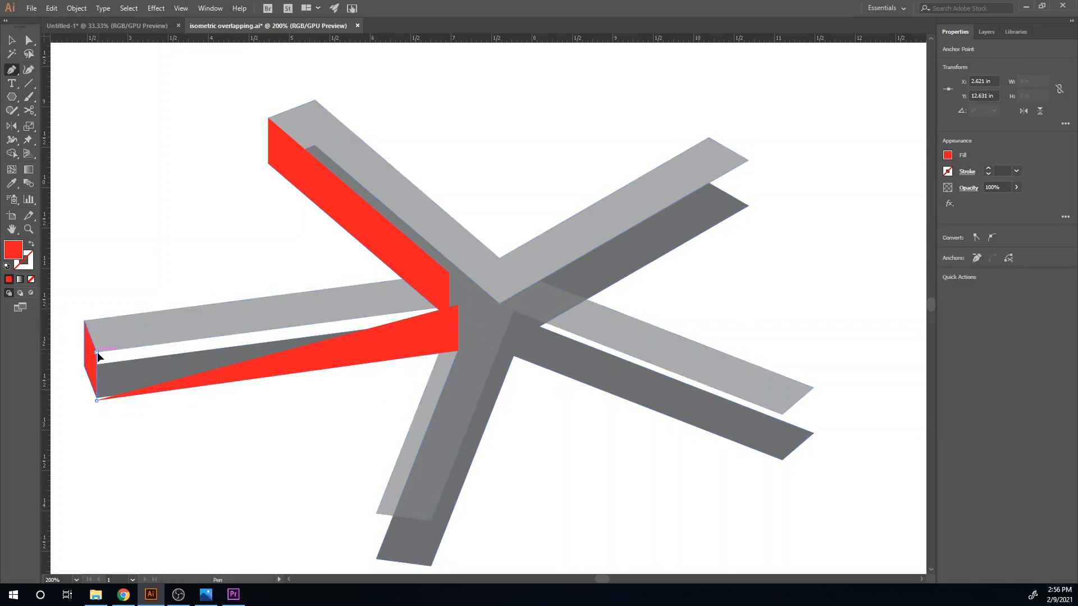
left_click(97, 352)
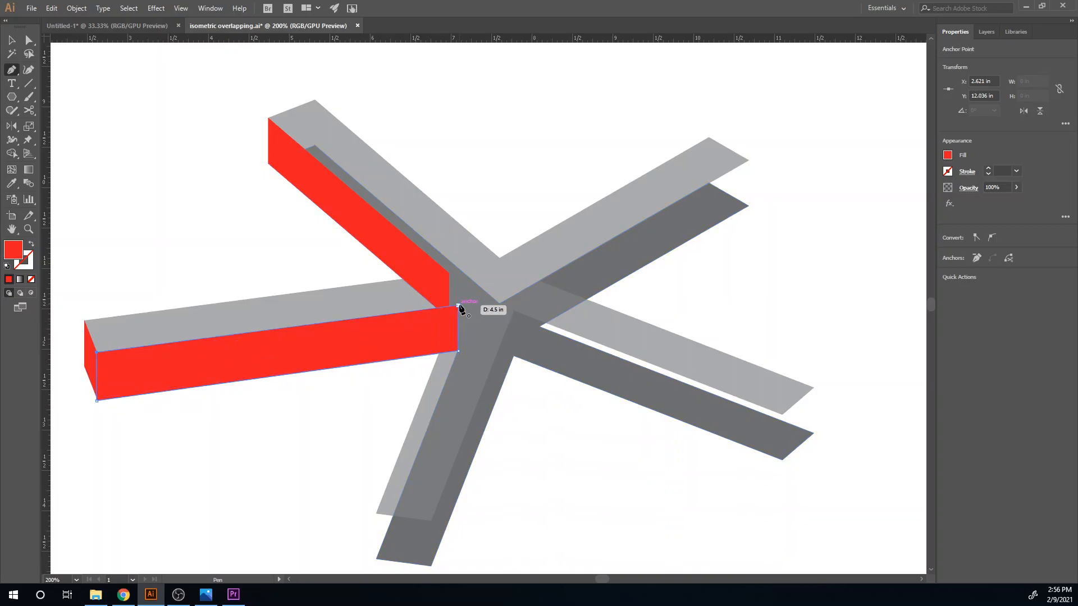
- Draw a closed red side face along the upper-right arm, joining the lower edges of both copies from tip to center
left_click_drag(418, 413, 347, 273)
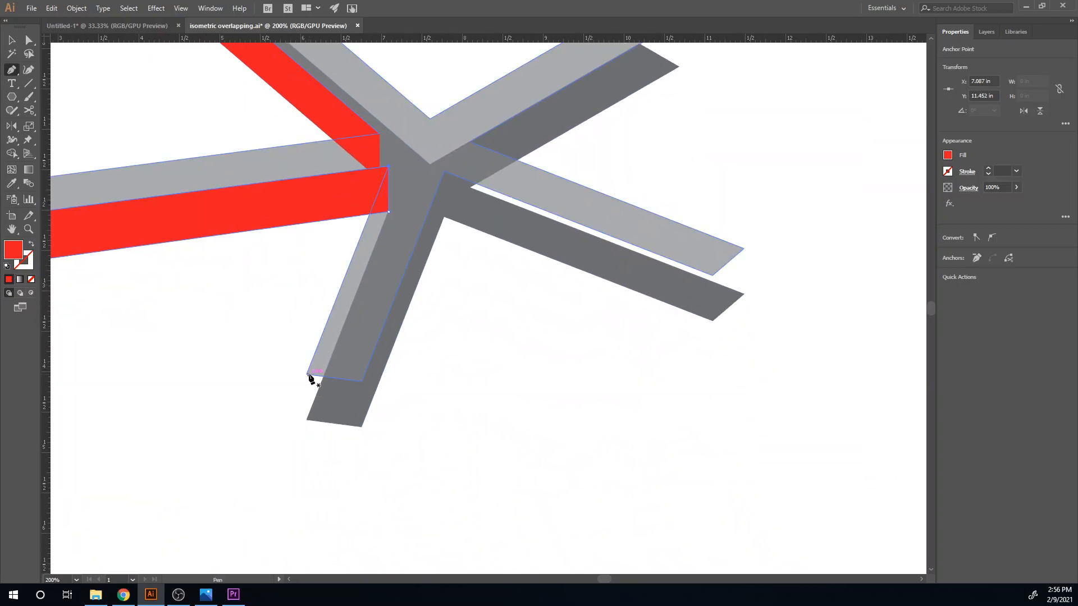
left_click_drag(502, 234, 409, 474)
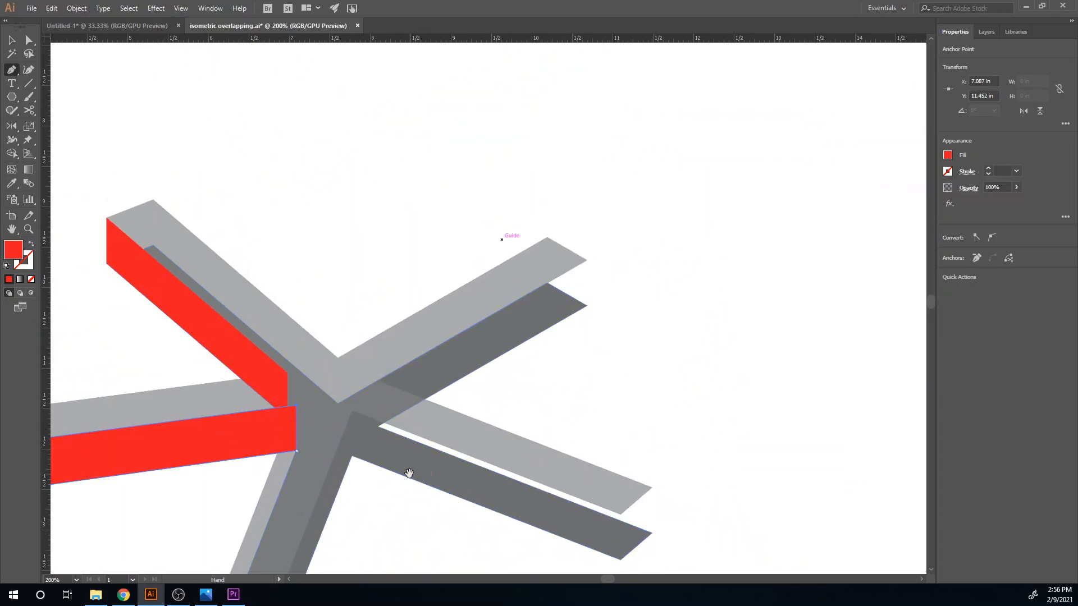
left_click(587, 260)
left_click(588, 305)
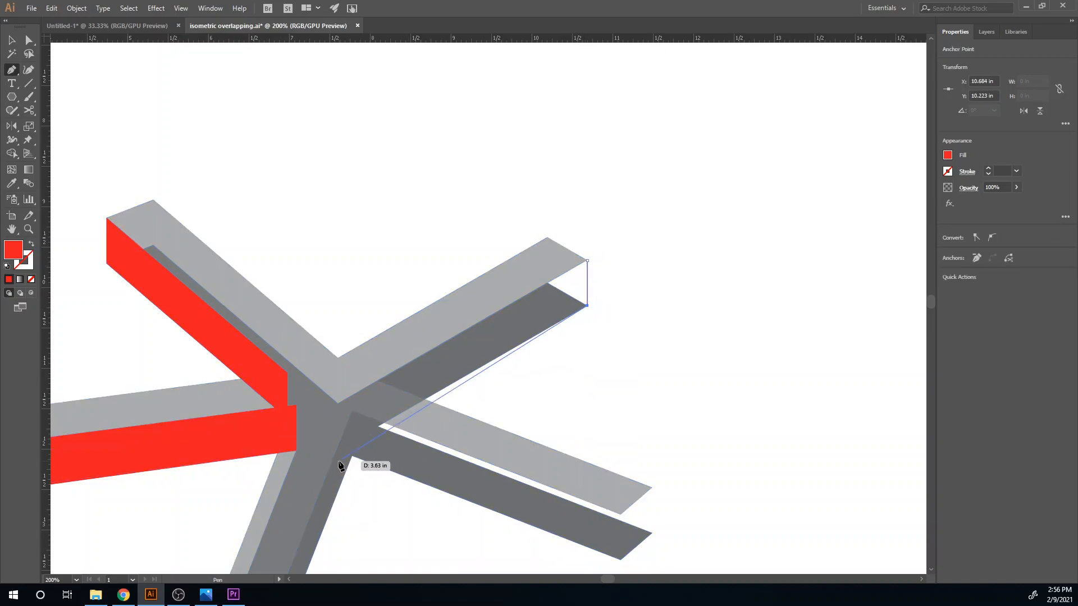
left_click(377, 427)
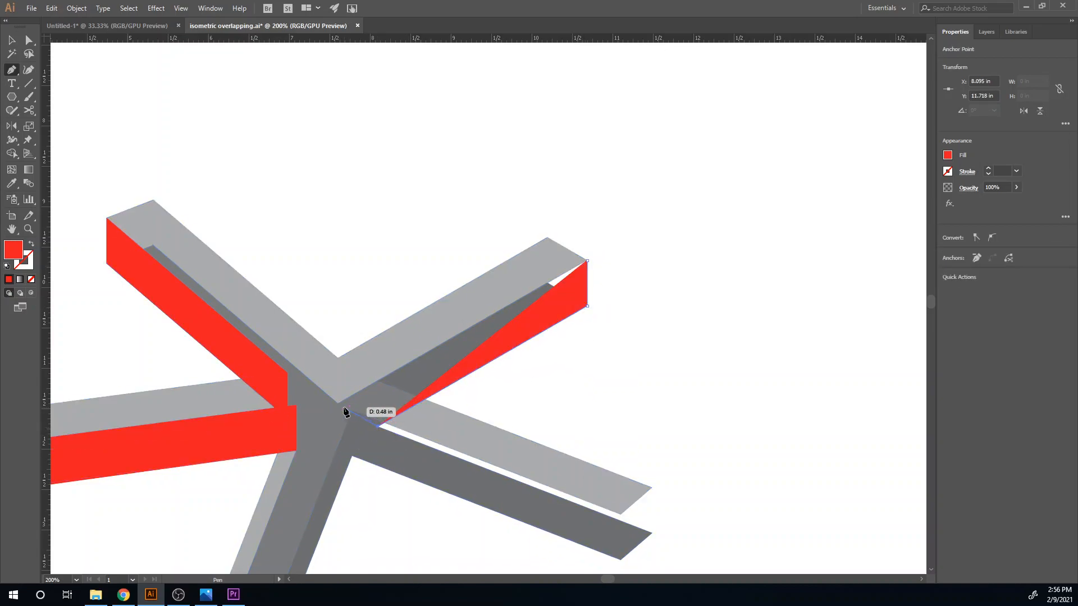
left_click(378, 381)
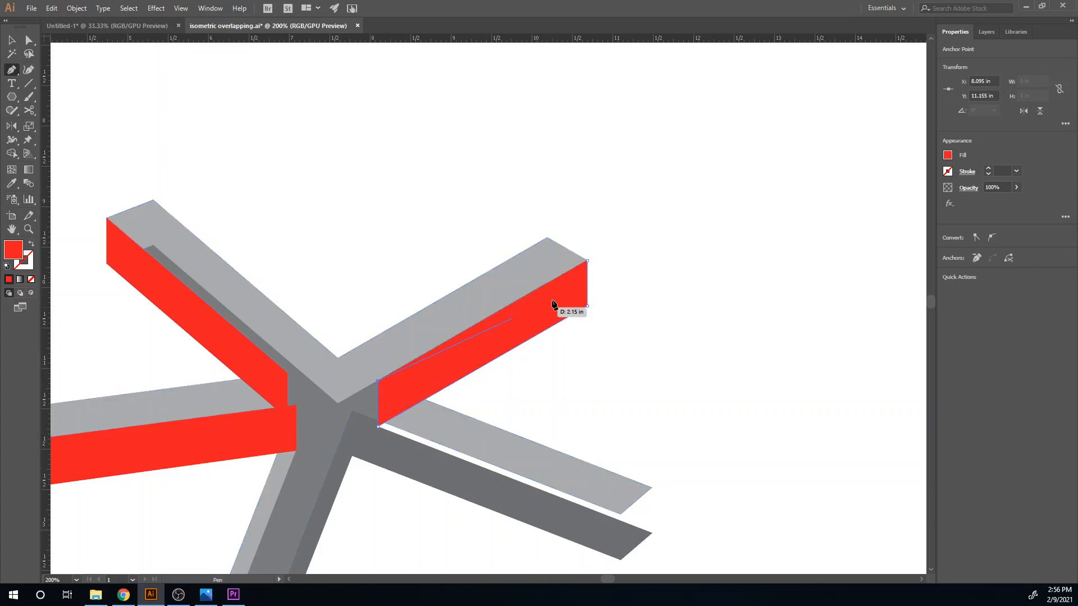
left_click(587, 261)
- Draw a closed red front face along the lower-right arm, joining the lower edges of both copies from tip to center
left_click_drag(556, 370, 507, 253)
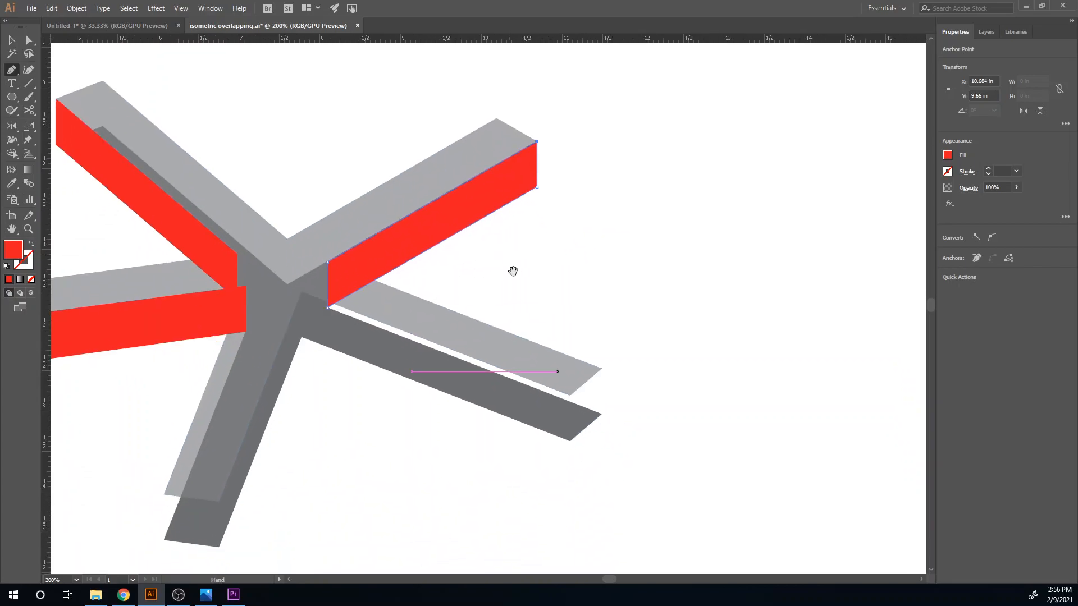
left_click(570, 396)
left_click(570, 442)
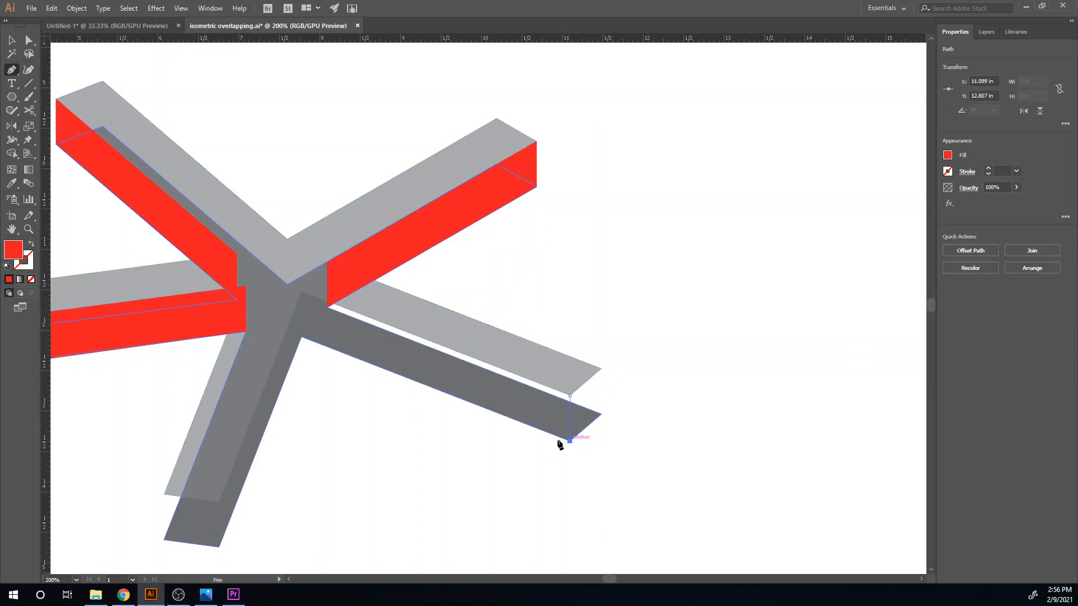
left_click(303, 338)
left_click(302, 291)
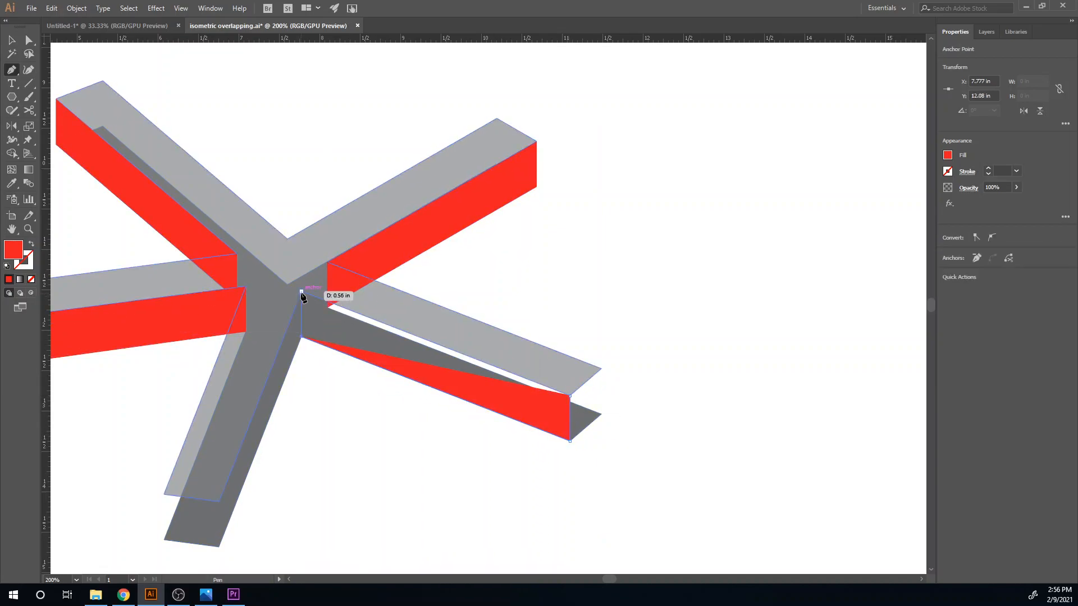
left_click(569, 396)
- Draw a closed red end face at the lower-right arm's tip, joining the end corners of both copies
left_click(601, 369)
left_click(602, 414)
left_click(569, 441)
left_click(569, 399)
left_click(600, 369)
- Draw a red side face along the bottom arm, joining the right-hand edges of both copies from tip to center
left_click_drag(416, 454, 540, 302)
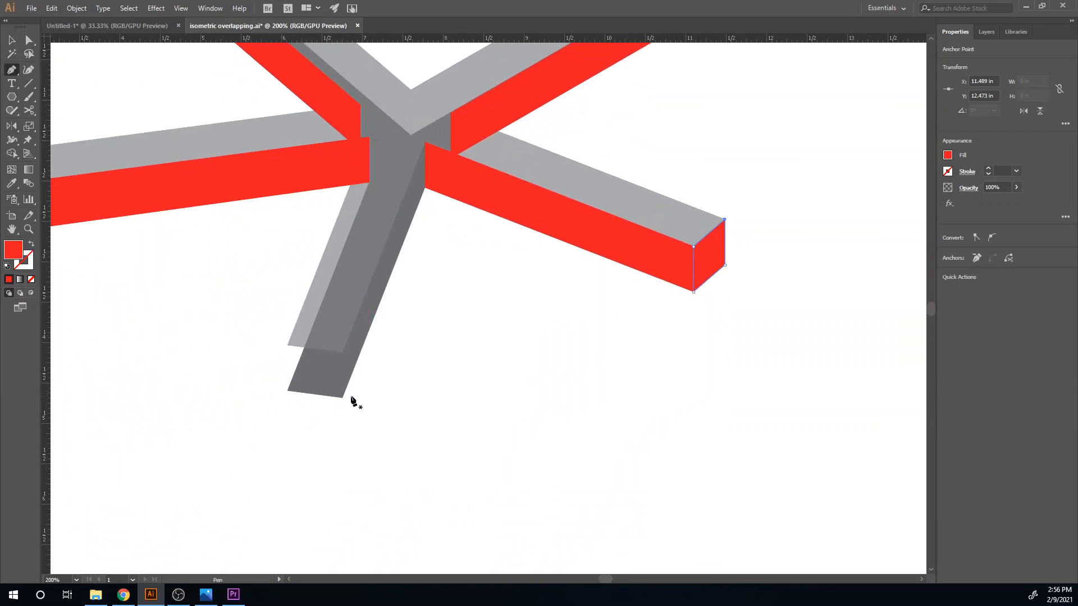
left_click(343, 352)
left_click(343, 397)
left_click(425, 186)
left_click(426, 144)
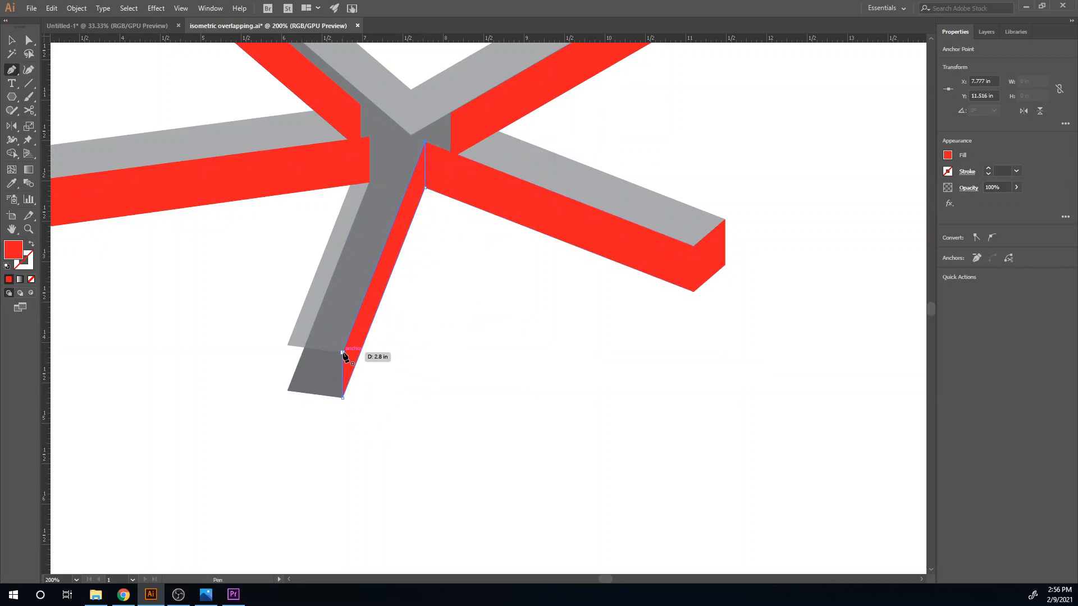
- Draw a red end face at the bottom arm's tip, undoing a misplaced corner and snapping it to the upper copy's corner
left_click(288, 392)
left_click(288, 347)
left_click(342, 355)
key("ctrl+z")
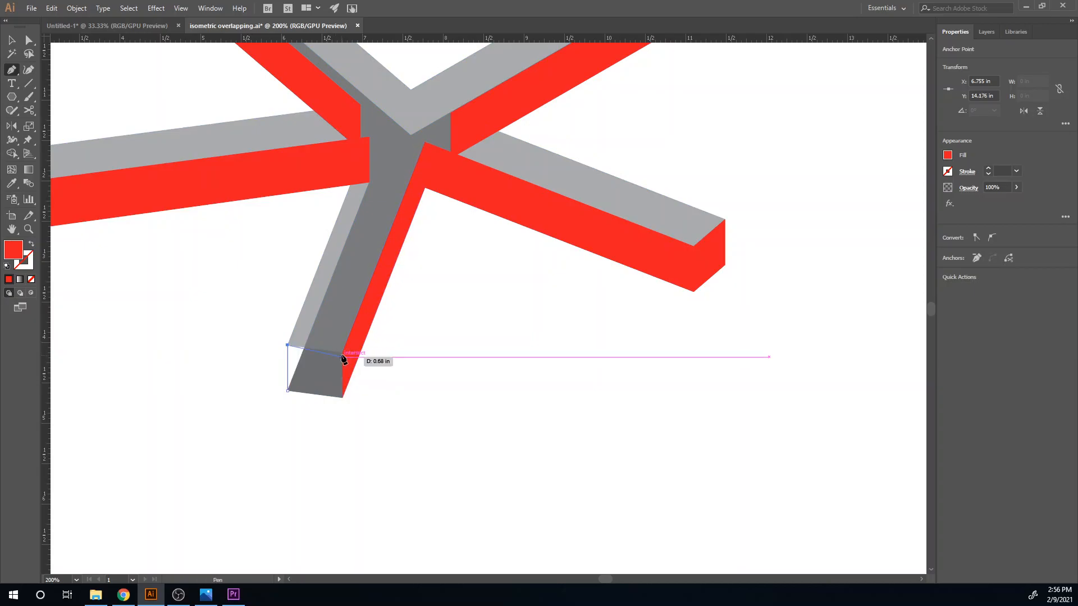
left_click(342, 353)
left_click(342, 398)
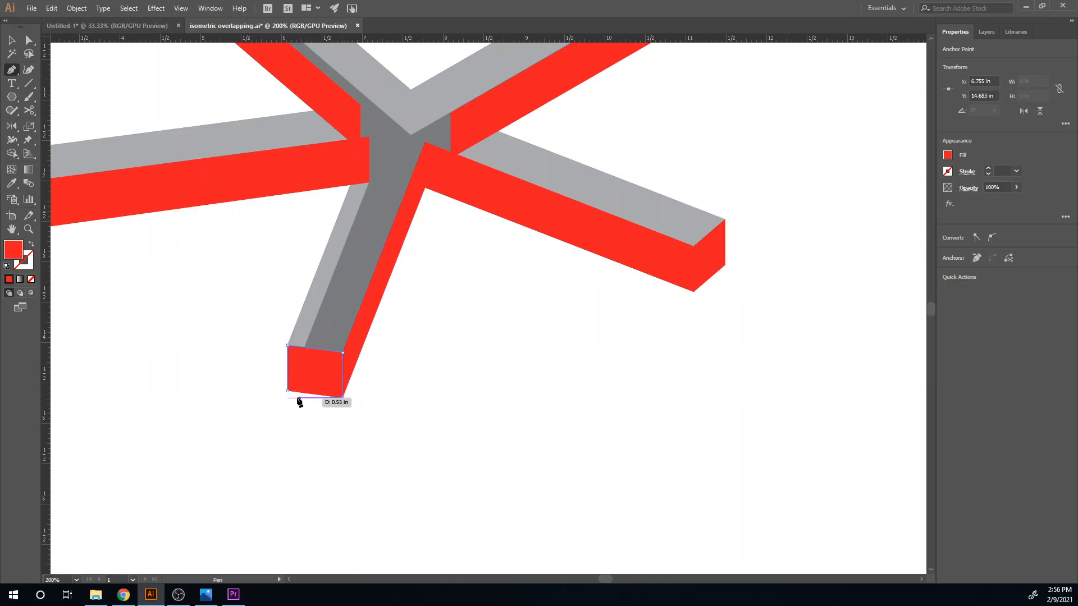
- Set the upper five-armed shape's opacity to 100% and bring it to the front of the red faces
left_click_drag(345, 373, 423, 567)
key("v")
left_click(517, 315)
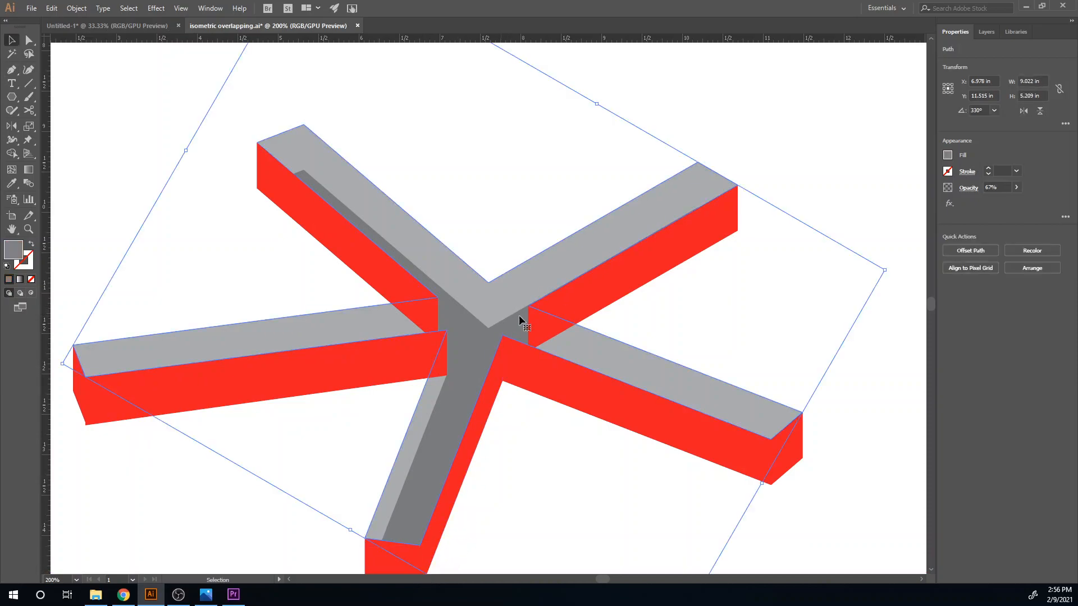
left_click(1016, 188)
left_click_drag(1001, 200, 1019, 202)
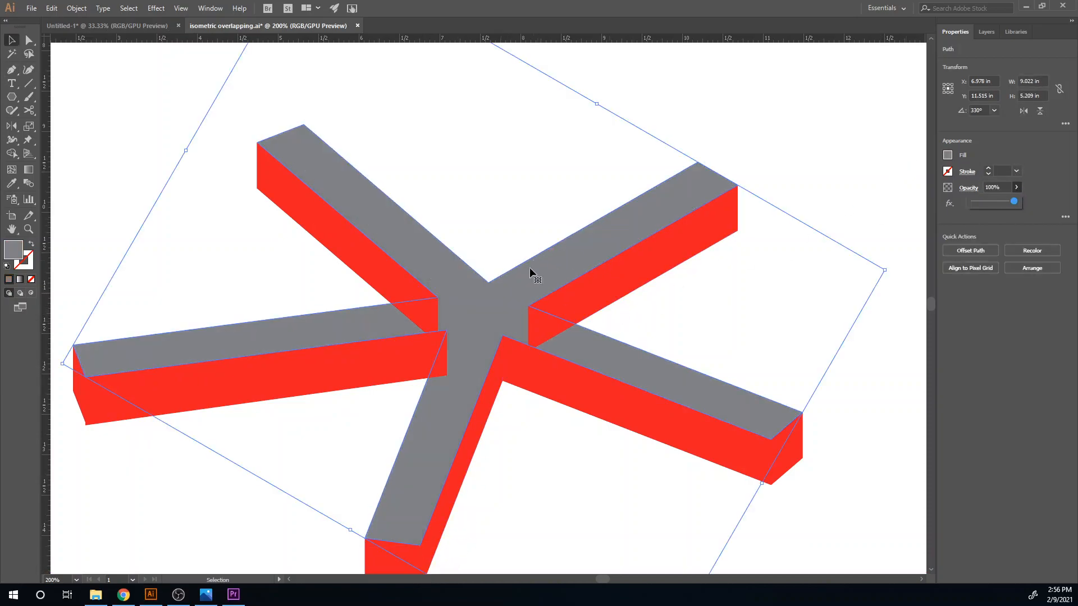
right_click(510, 288)
mouse_move(622, 463)
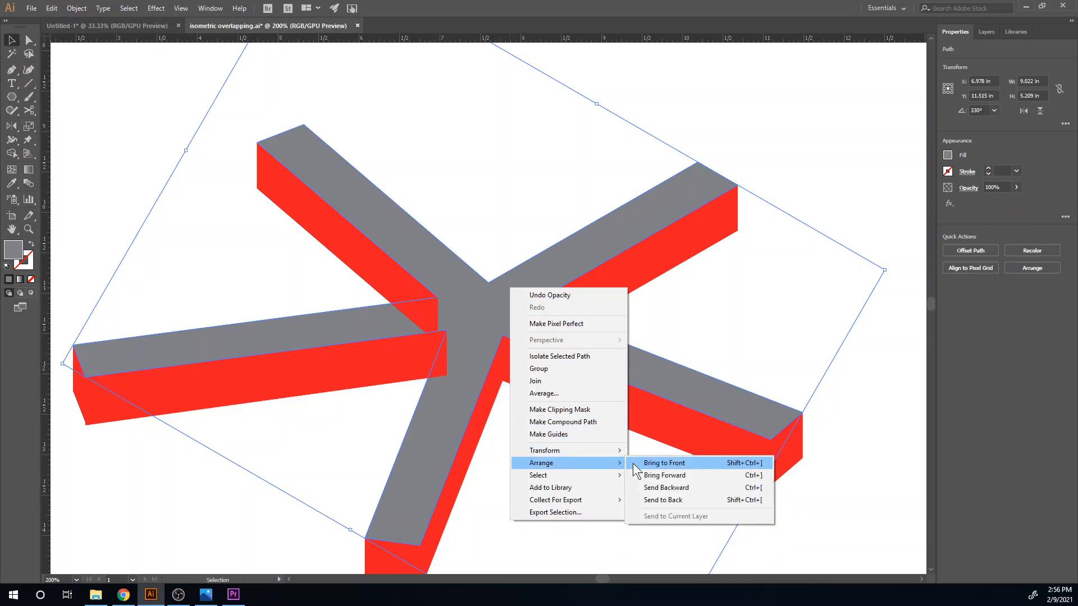
left_click(663, 464)
left_click(560, 510)
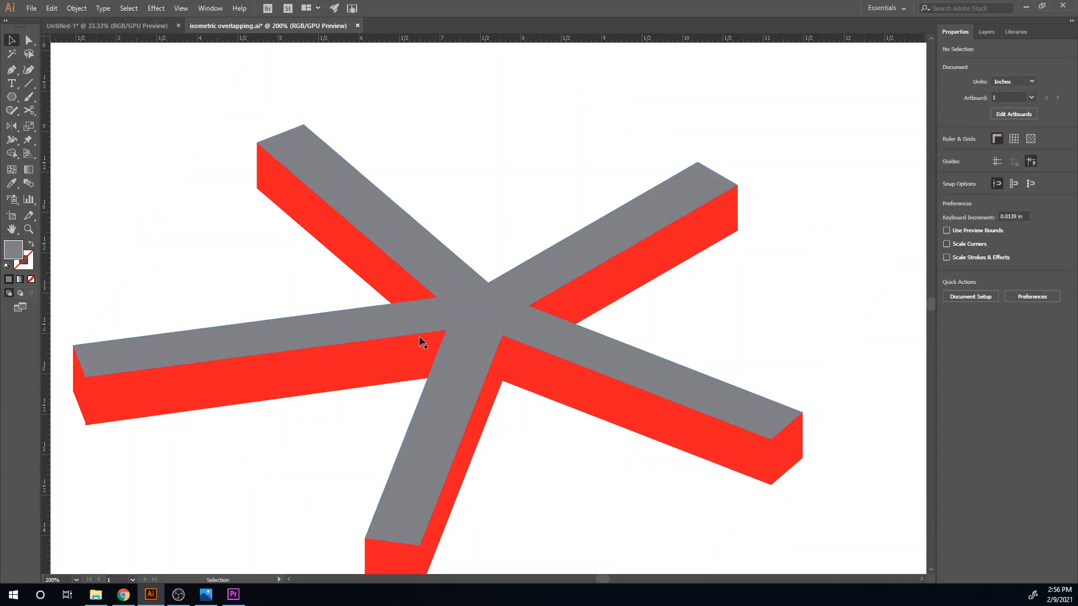
- Fill the upper-right arm's side face with the 50% black gray swatch (C=0 M=0 Y=0 K=50)
left_click_drag(482, 453, 526, 392)
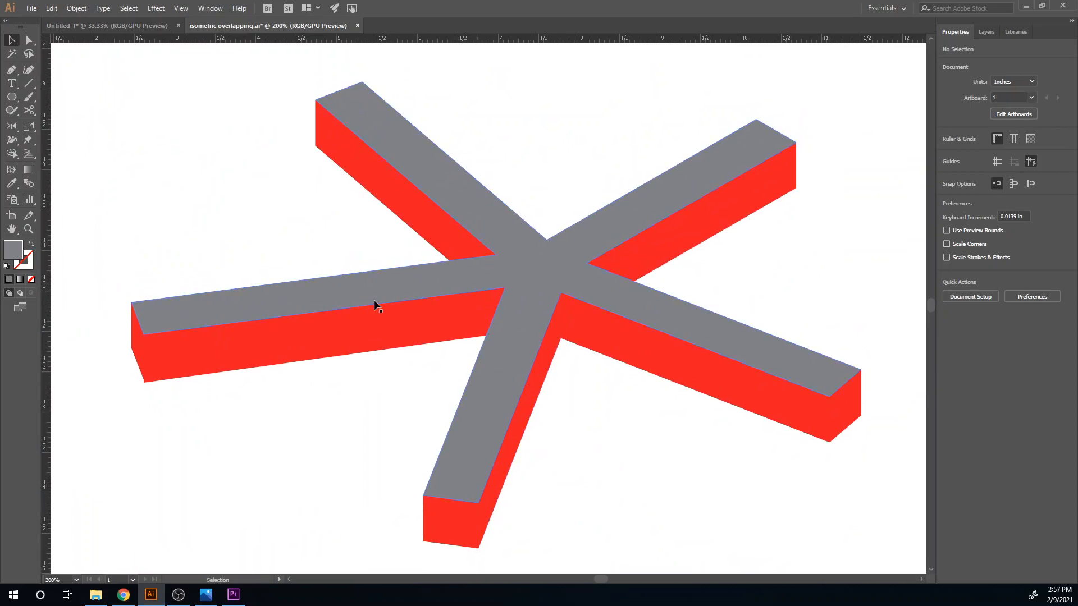
left_click(352, 160)
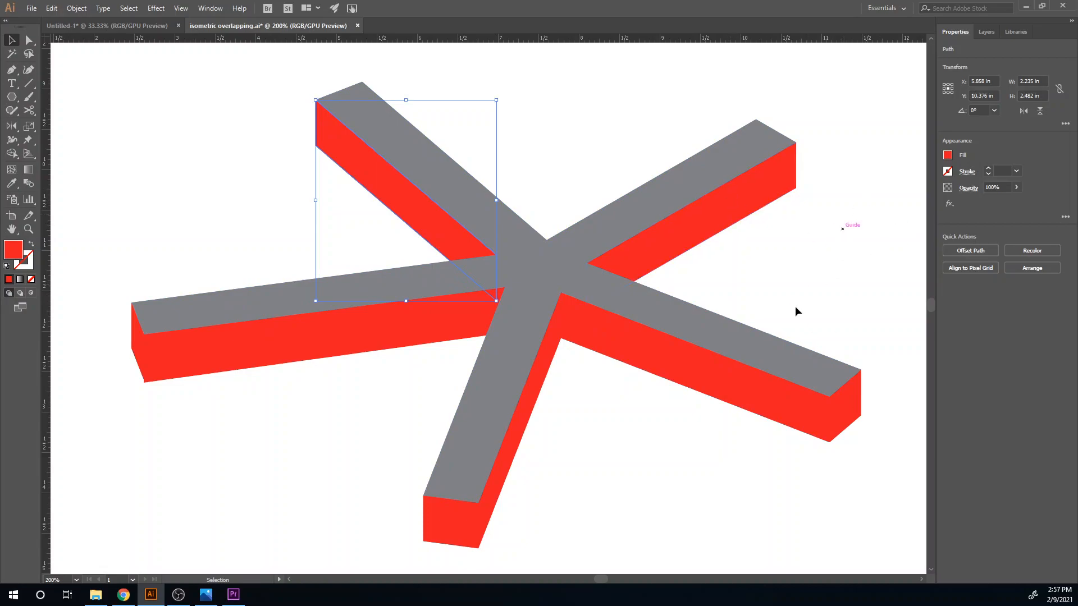
left_click(710, 224)
left_click(948, 156)
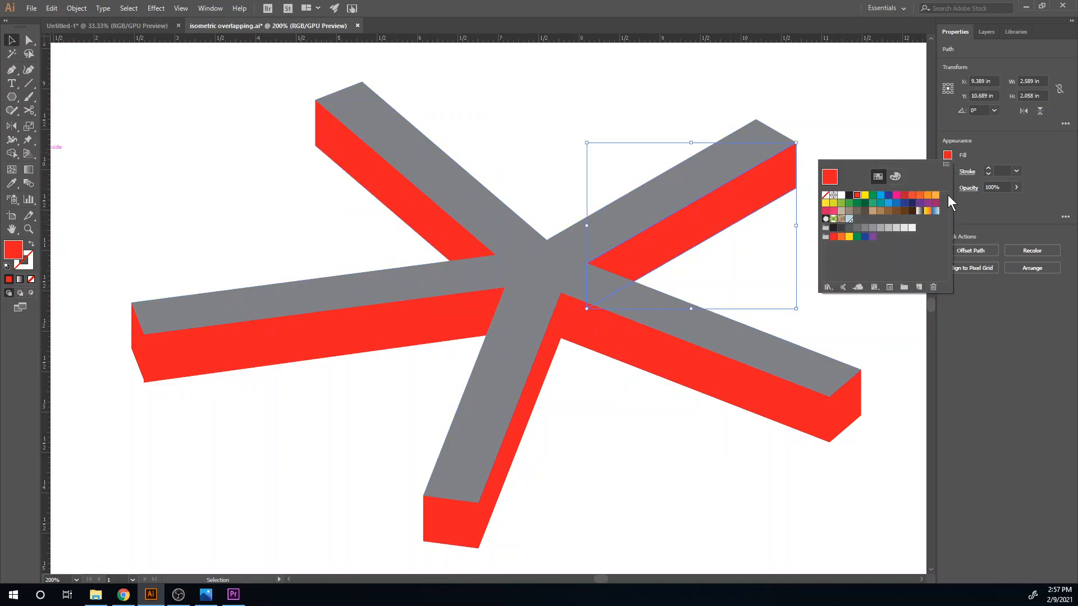
left_click(873, 228)
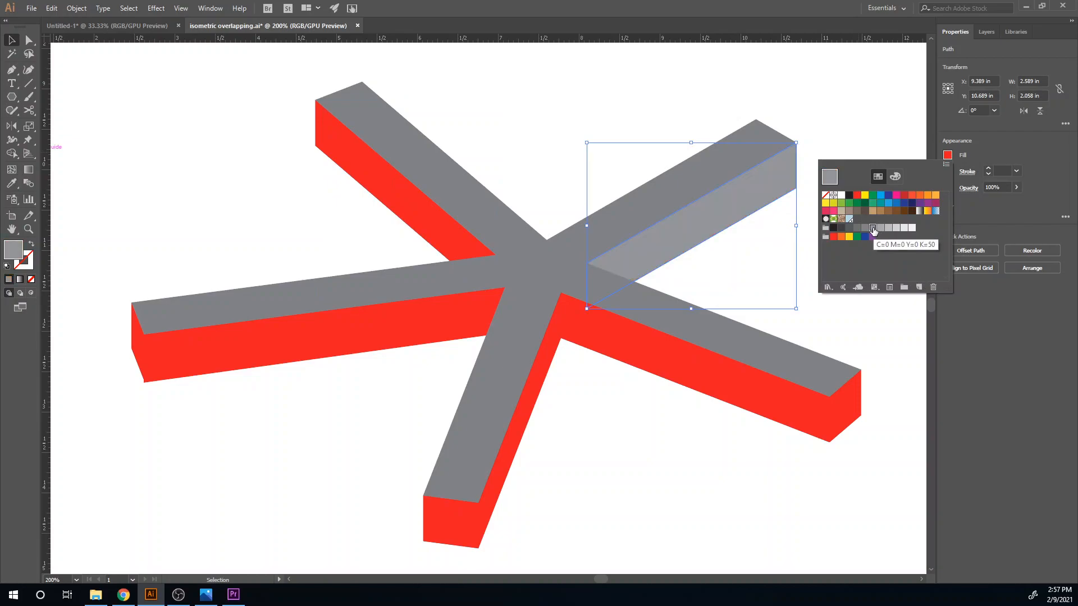
left_click(866, 229)
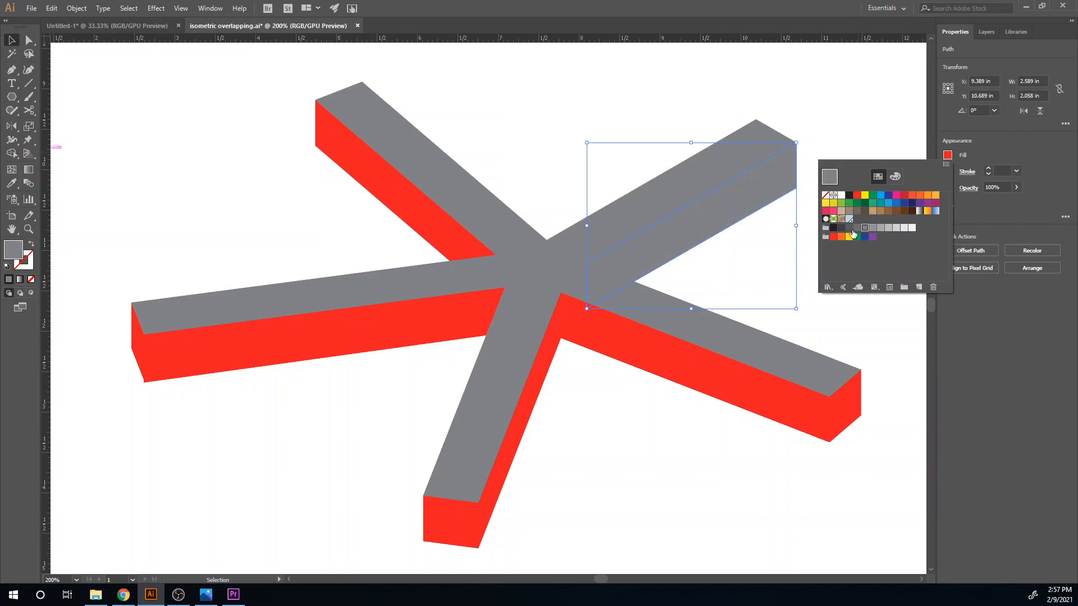
left_click(873, 229)
- Fill the five-armed top face with a gray swatch one shade lighter than the upper-right side face and deselect it
left_click(601, 210)
left_click(613, 212)
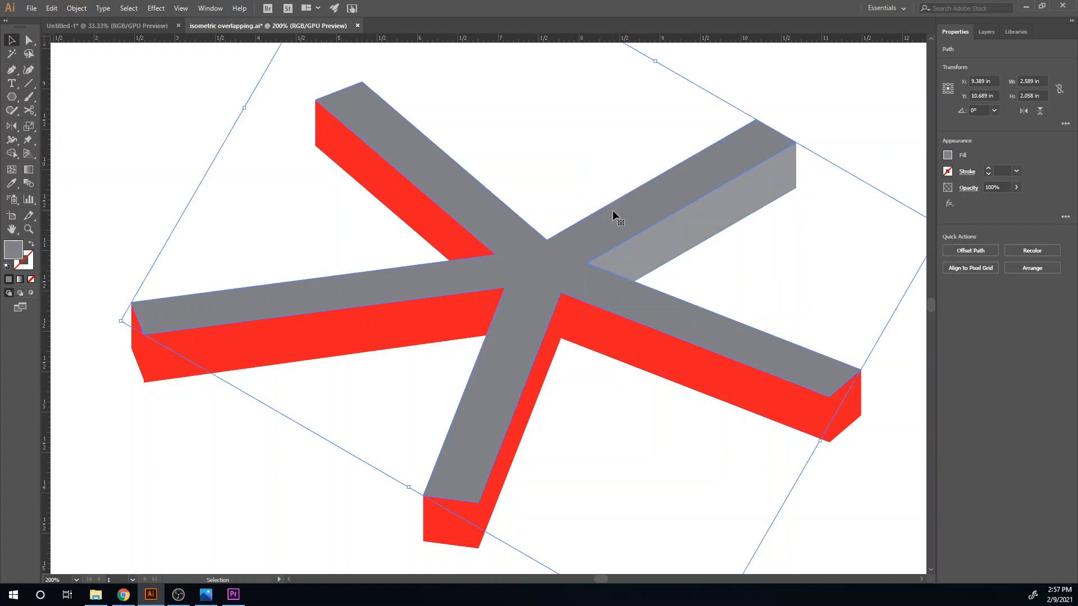
left_click(949, 155)
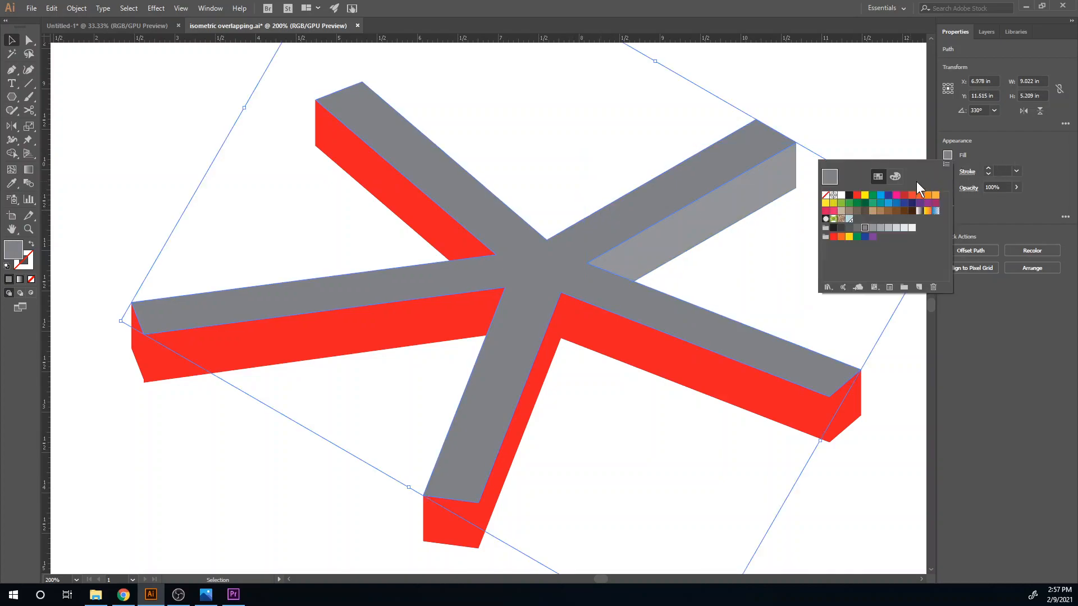
left_click(872, 229)
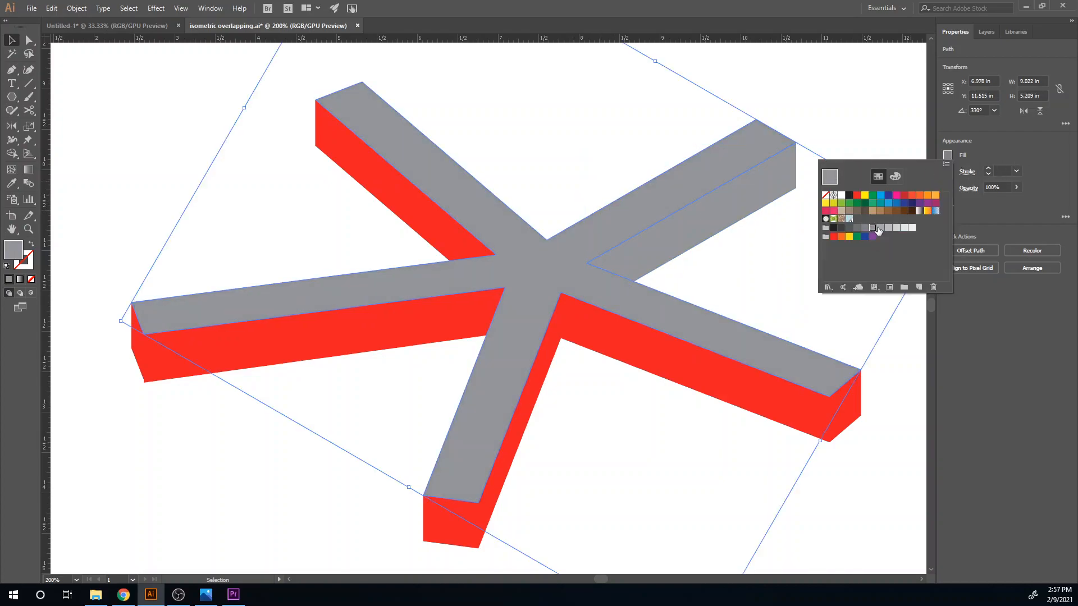
left_click(880, 229)
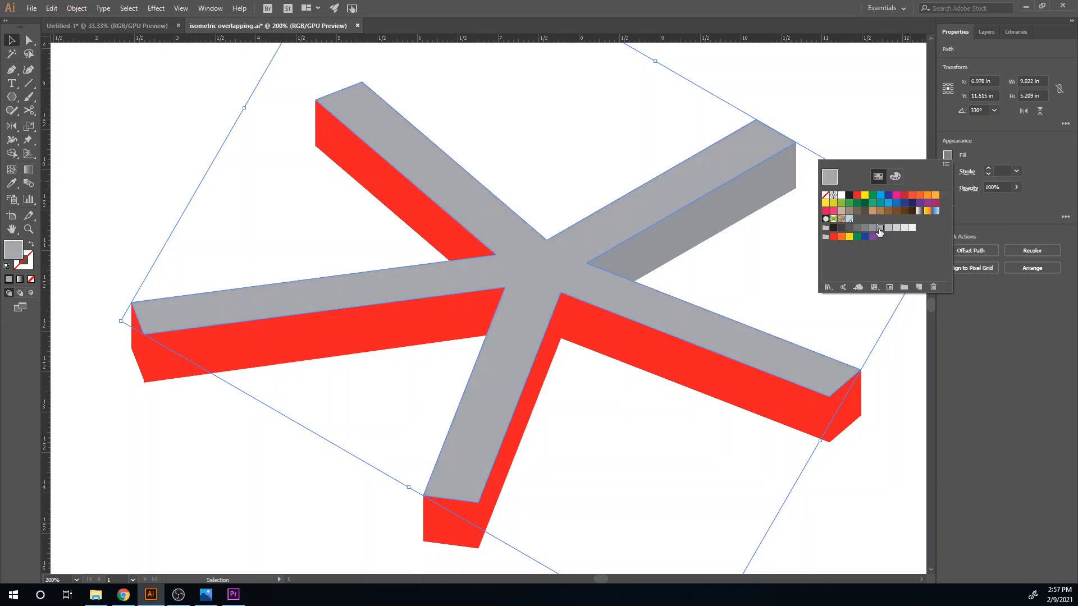
left_click(656, 429)
- Fill the upper-left arm's side face with a gray swatch one shade darker than the upper-right side face and deselect it
left_click(399, 206)
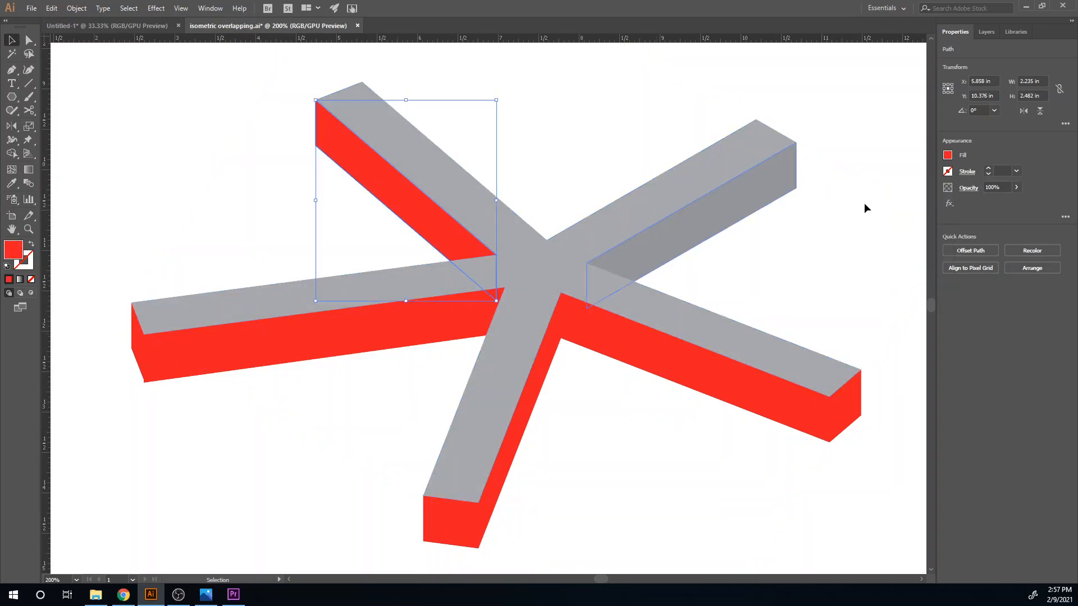
left_click(947, 156)
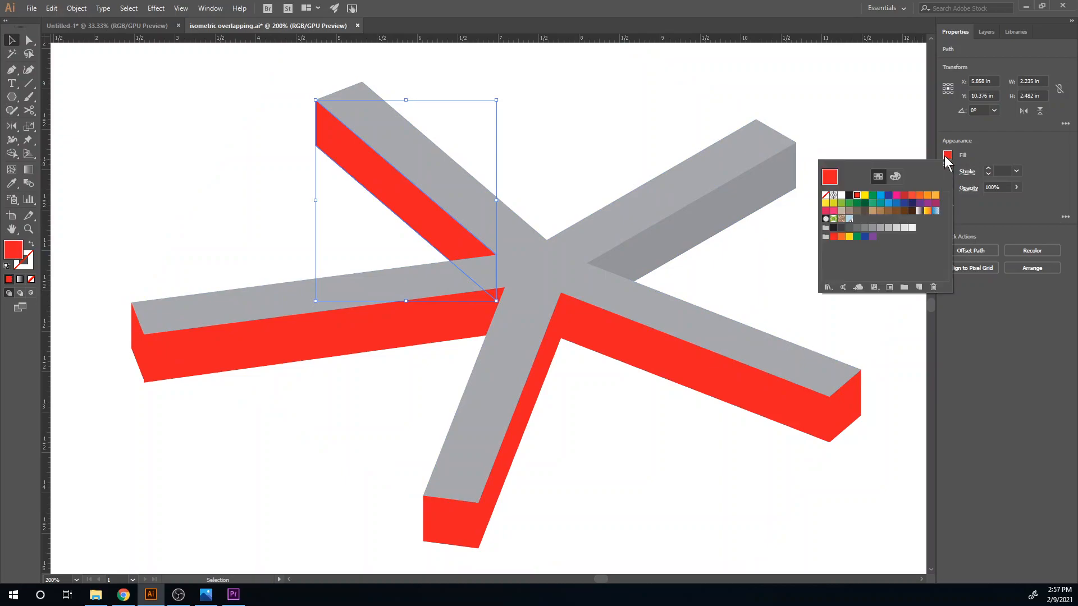
left_click(866, 230)
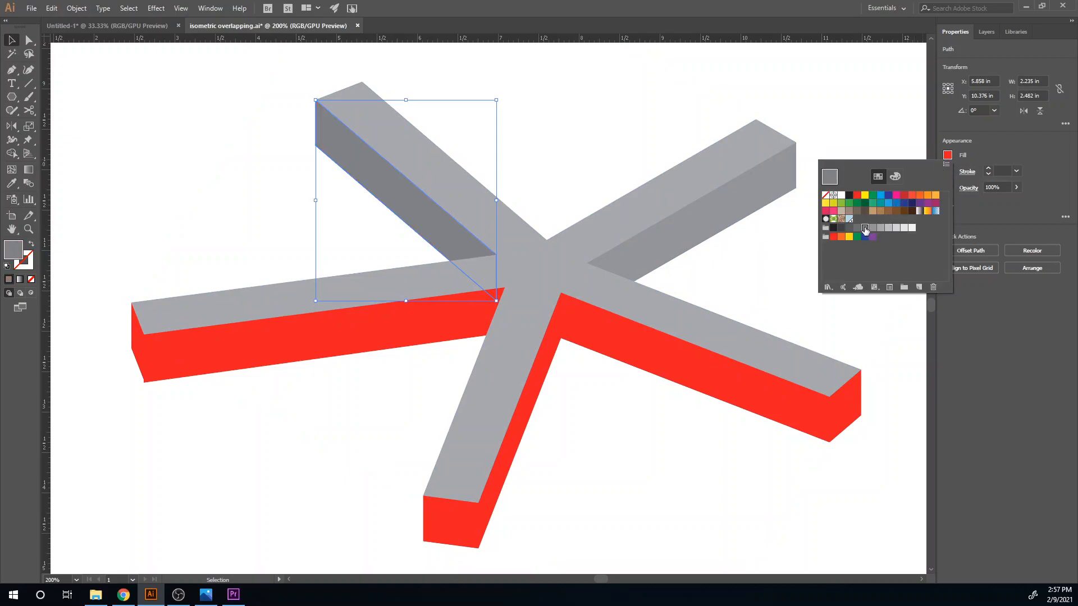
left_click(313, 383)
- Fill the left arm's front face with the 50% black gray swatch (C=0 M=0 Y=0 K=50)
left_click(327, 345)
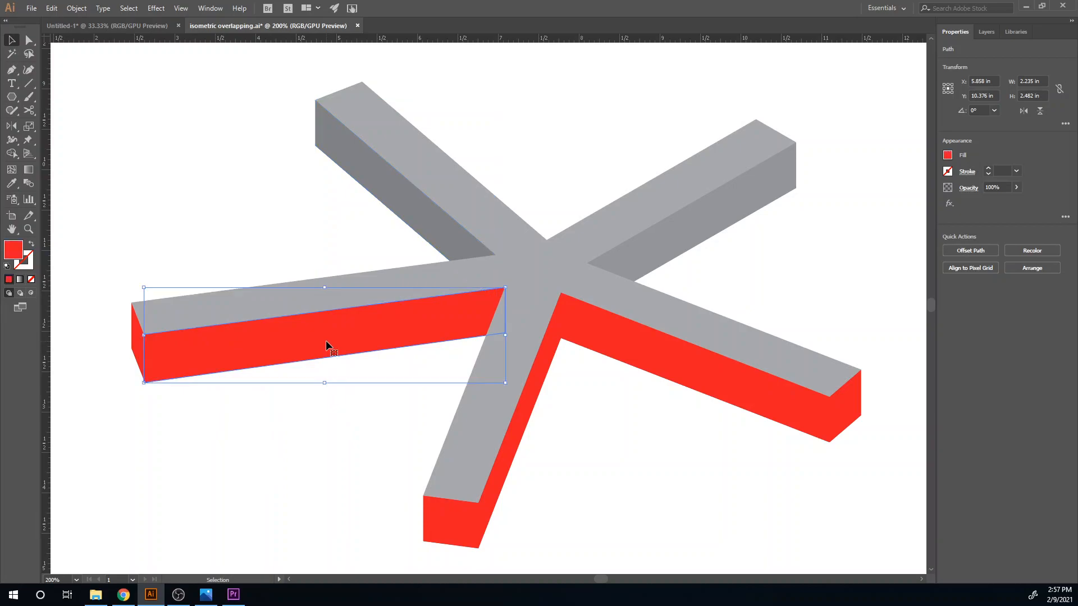
left_click(947, 156)
left_click(877, 229)
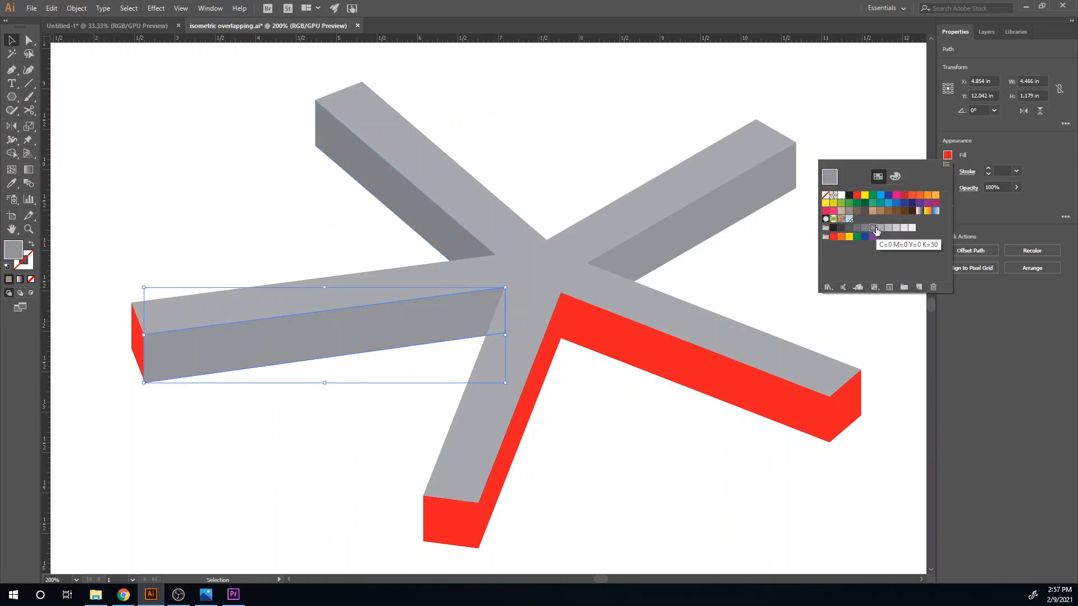
- Recolor the left arm's end face with the dark gray sampled from the upper-left arm's side face
left_click(136, 349)
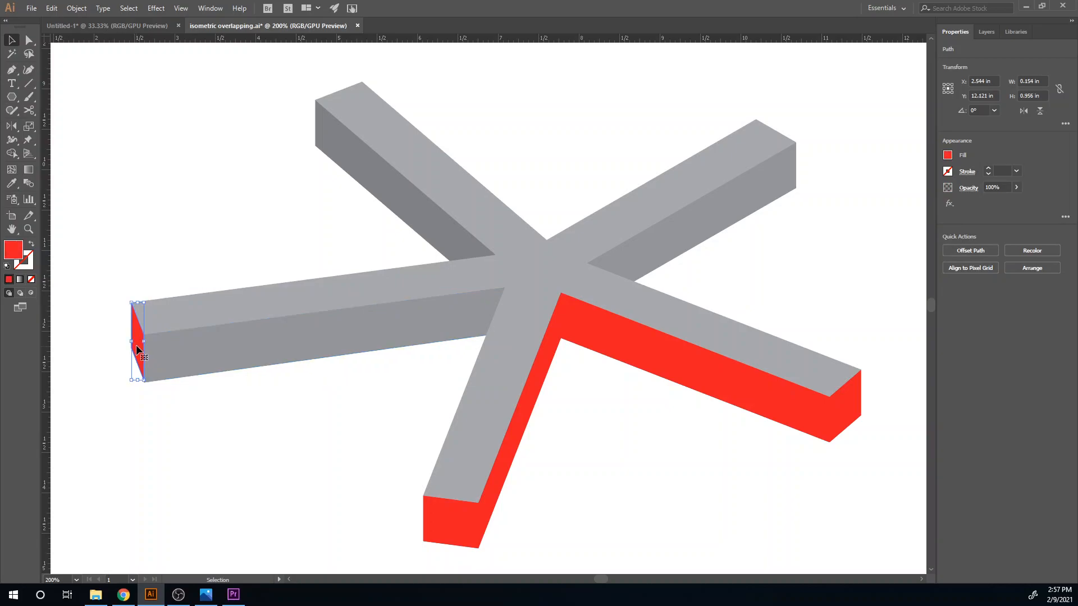
key("i")
left_click(413, 198)
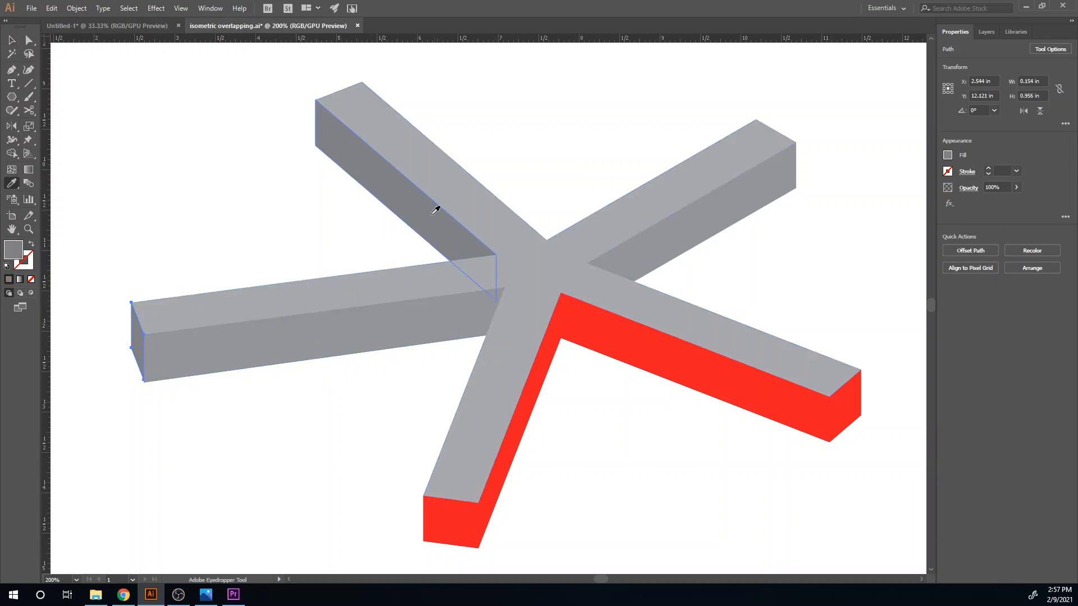
- Recolor the bottom arm's end face with the dark gray sampled from the left arm's end face
left_click_drag(419, 292, 408, 137)
key("v")
left_click(425, 354)
key("i")
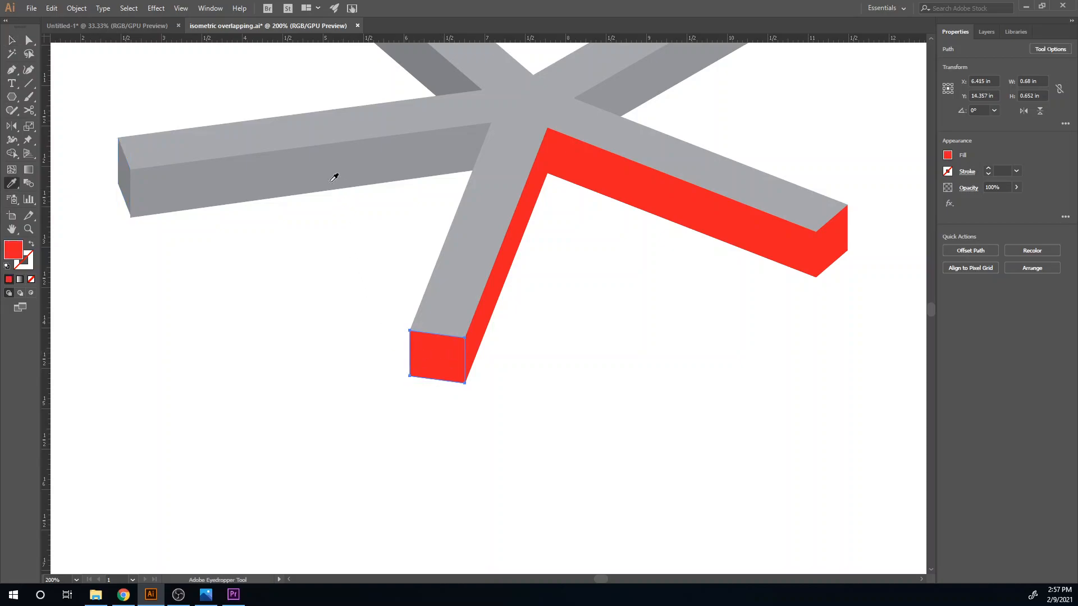
left_click(125, 174)
- Recolor the bottom arm's side face with the medium gray sampled from the left arm's front face
left_click_drag(481, 315, 384, 363)
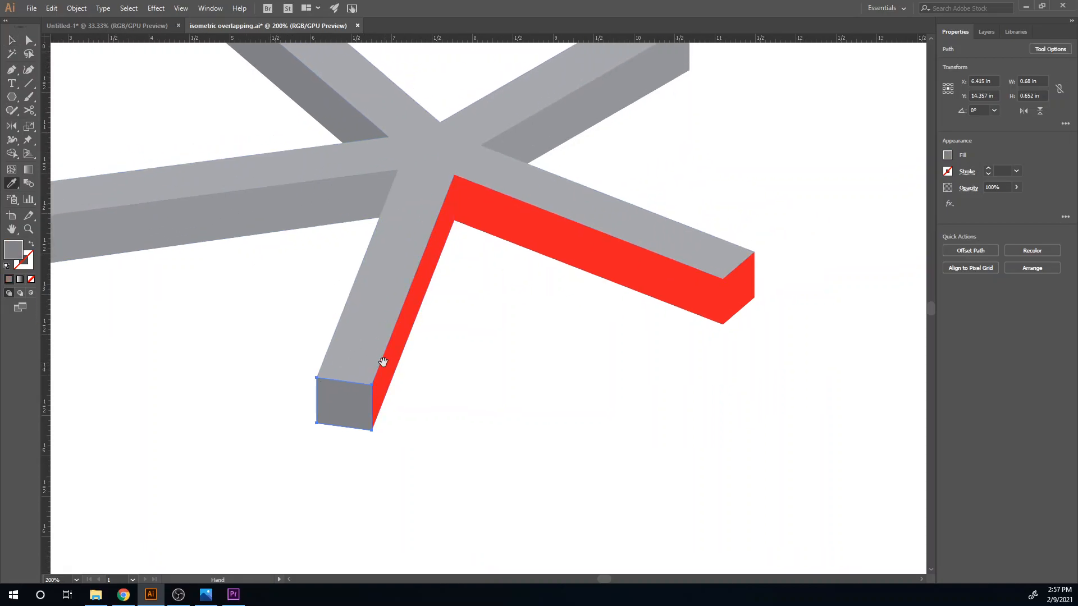
key("v")
left_click(400, 352)
key("i")
left_click(191, 229)
- Recolor the lower-right arm's front face with the dark gray sampled from the bottom arm's end face
left_click_drag(587, 286, 525, 312)
left_click(525, 294, "ctrl")
left_click(284, 428)
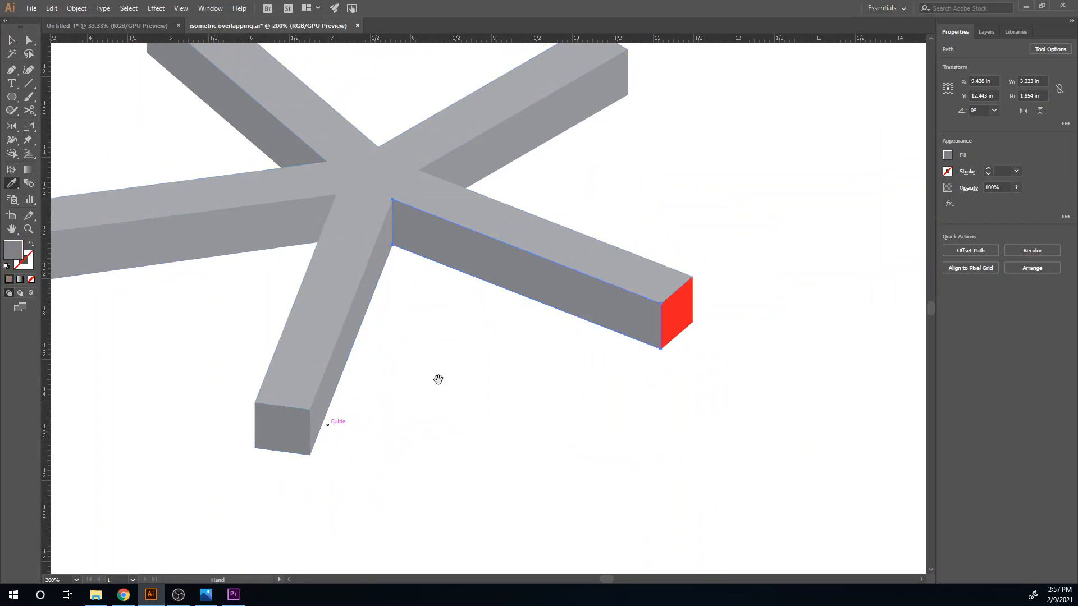
- Recolor the lower-right arm's red end face with the medium gray sampled from the upper-right arm's side face
left_click_drag(525, 365, 428, 444)
left_click(573, 385, "ctrl")
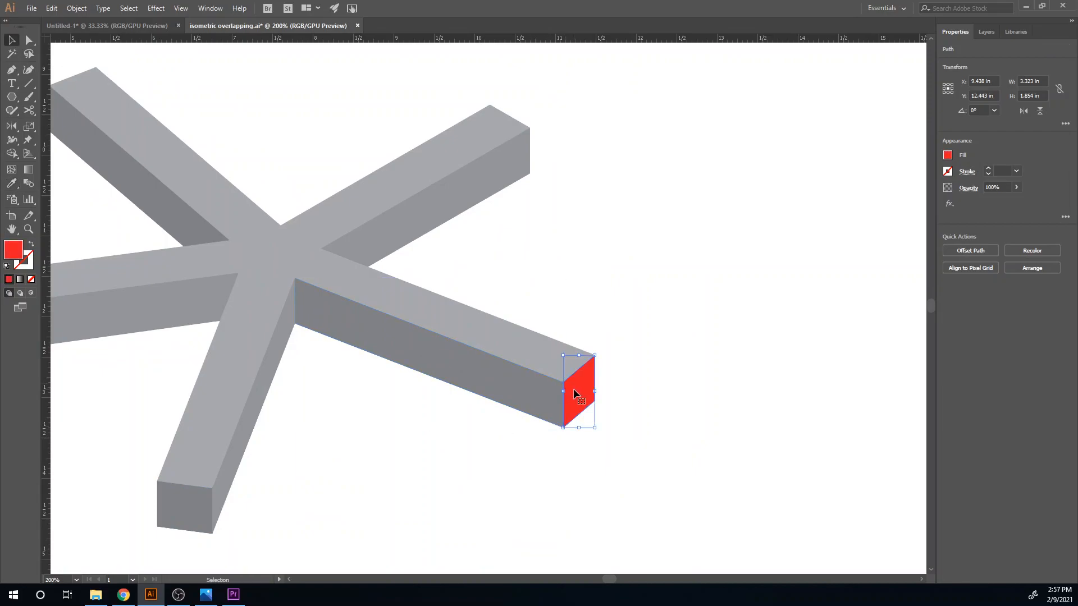
left_click(439, 212)
left_click_drag(391, 409, 444, 339)
scroll(409, 375, "down", 2)
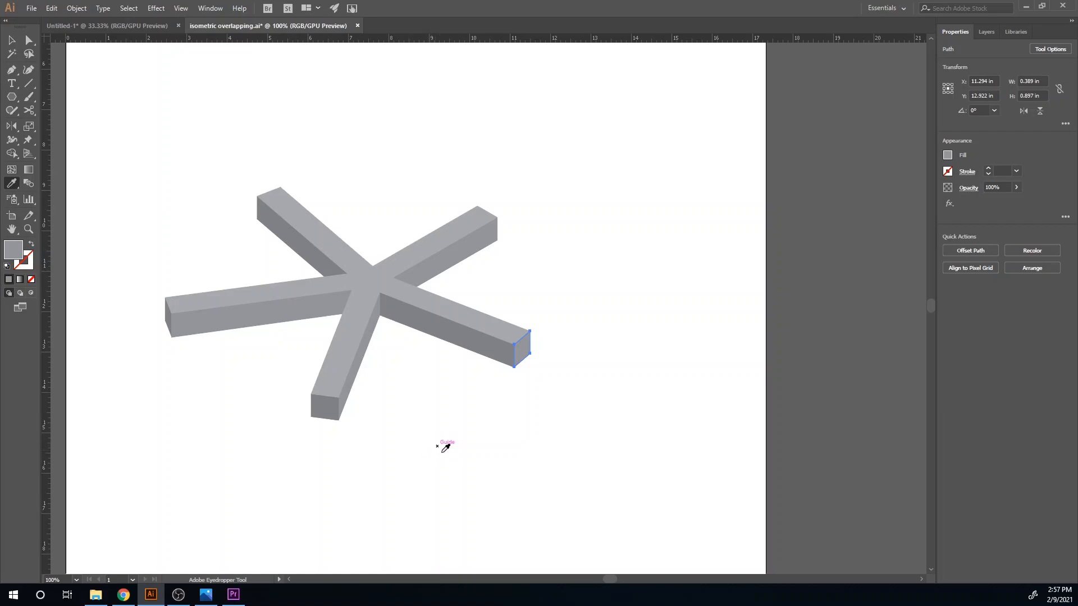
- Draw a gray ellipse about 0.69 by 0.59 in below the lower-right arm and send it to the back
key("l")
left_click_drag(478, 403, 506, 426)
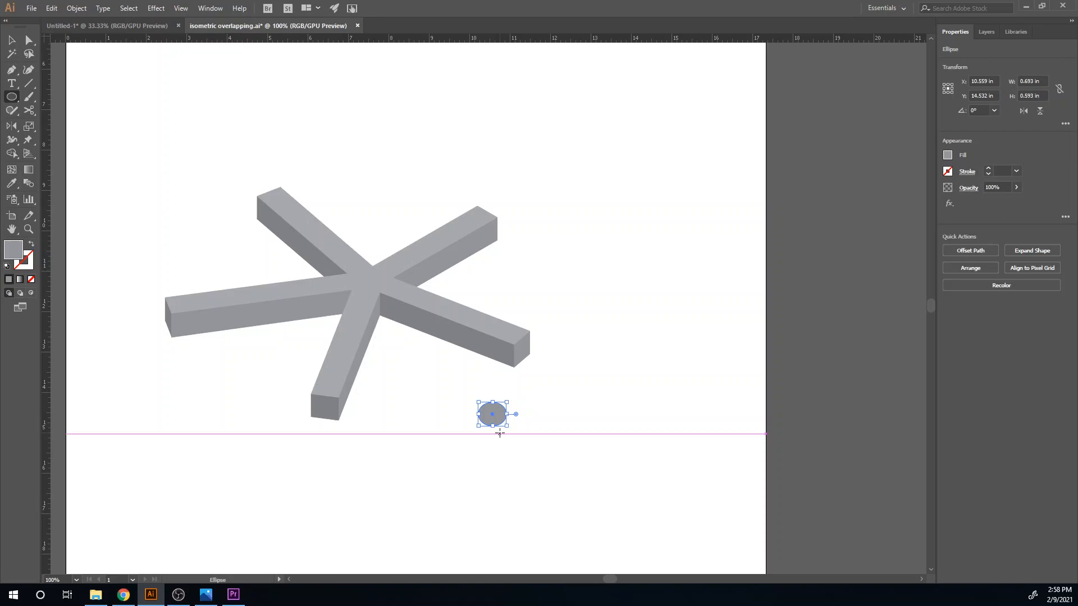
key("v")
right_click(502, 424)
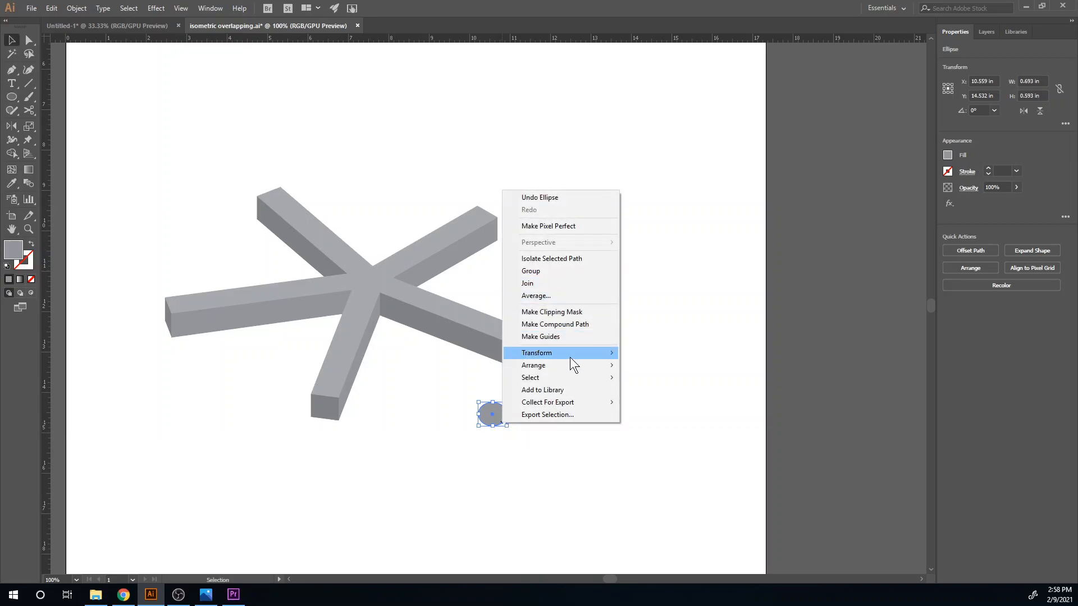
mouse_move(608, 365)
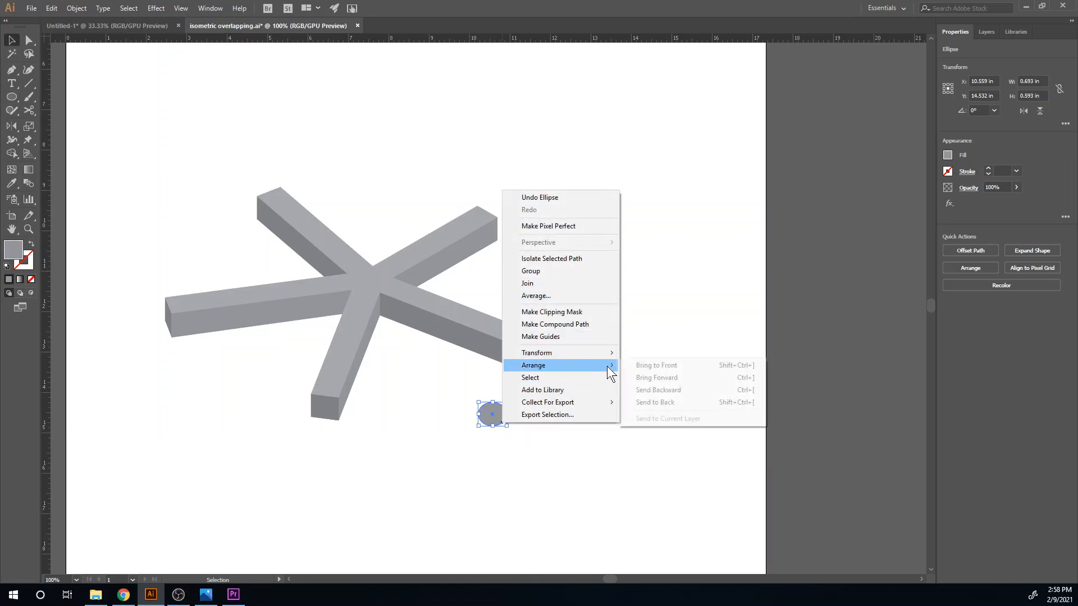
left_click(666, 402)
- Place the ellipse under the lower-right arm's end as a wheel and fill it with a darker gray swatch
left_click_drag(496, 423, 518, 369)
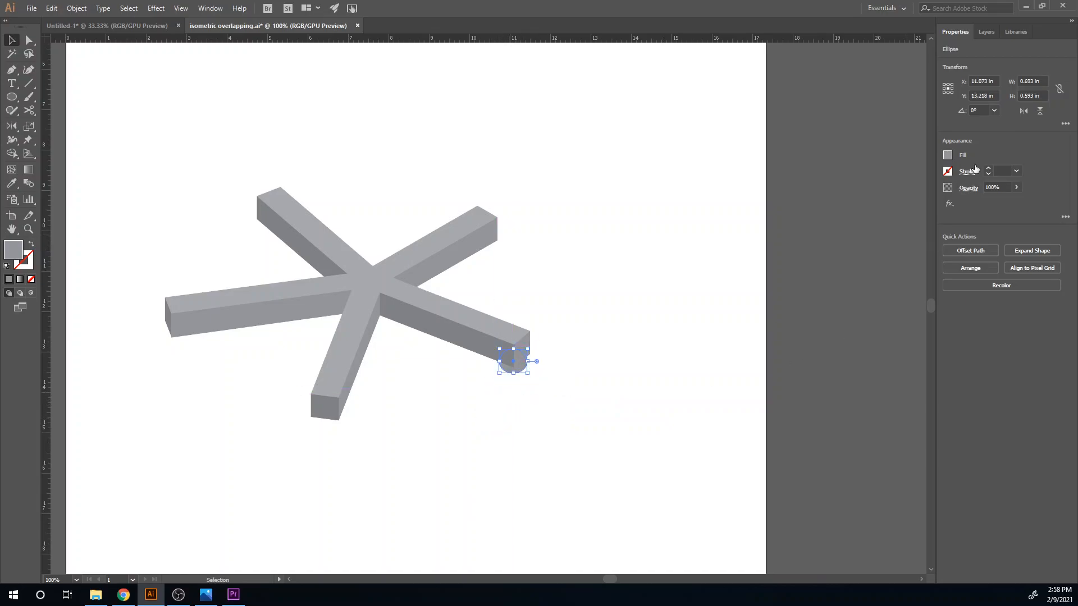
left_click(948, 157)
left_click(858, 227)
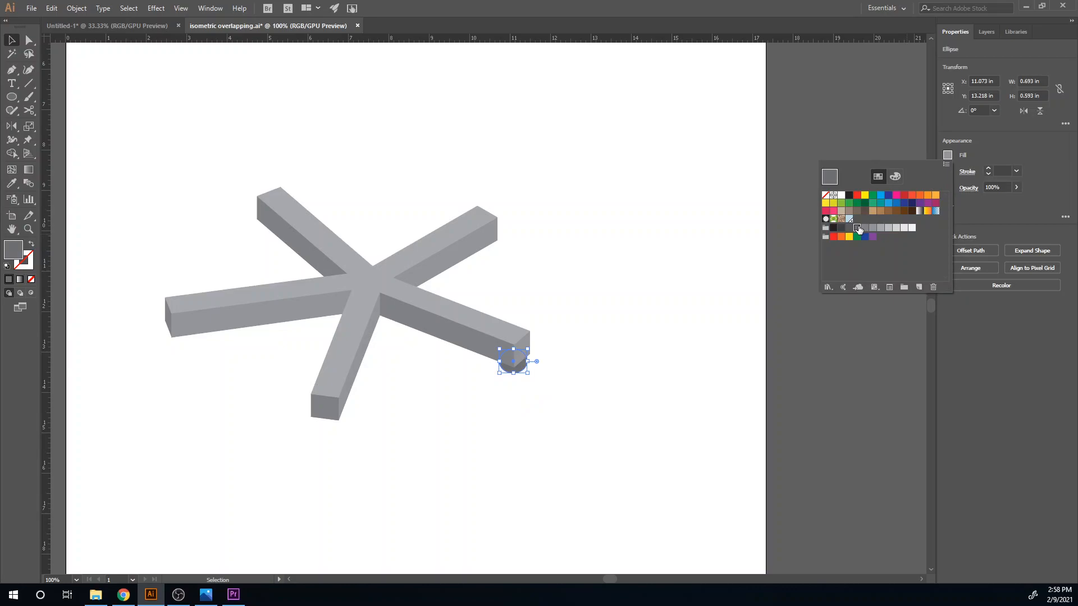
left_click(631, 428)
- Copy the dark gray wheel ellipse under the ends of the other four arms
left_click_drag(527, 375, 213, 323)
key("ctrl+z")
left_click(269, 239)
left_click_drag(266, 241, 335, 435)
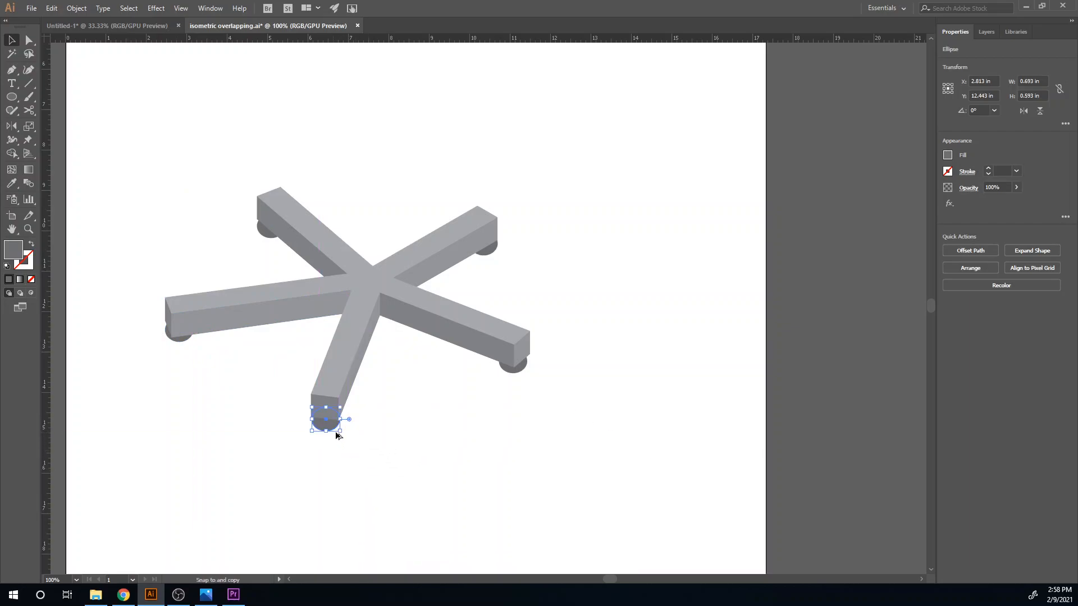
left_click(425, 473)
- Draw a dark gray circle about 1.64 in in diameter on the empty area below the five-armed base
scroll(423, 467, "down", 2)
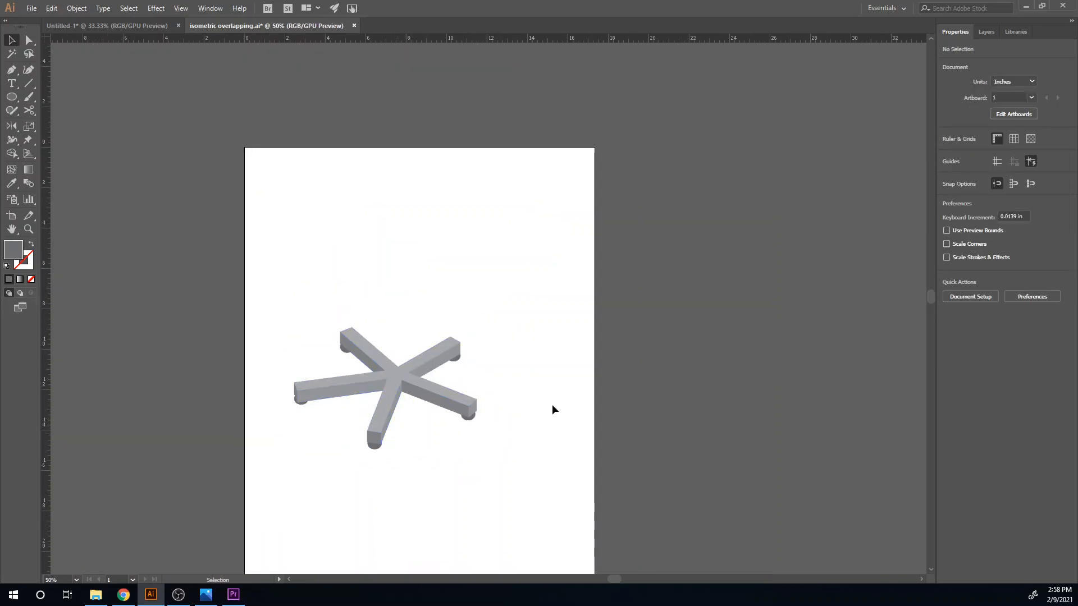
left_click_drag(493, 478, 221, 273)
key("a")
key("v")
left_click(462, 524)
key("l")
left_click_drag(465, 495, 482, 498)
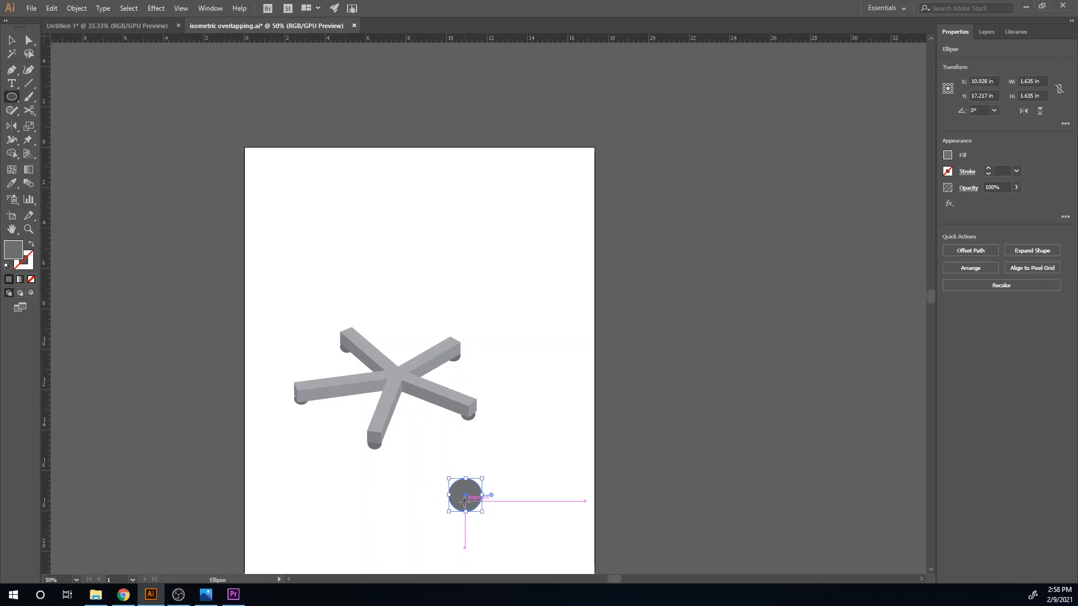
key("b")
right_click(466, 498)
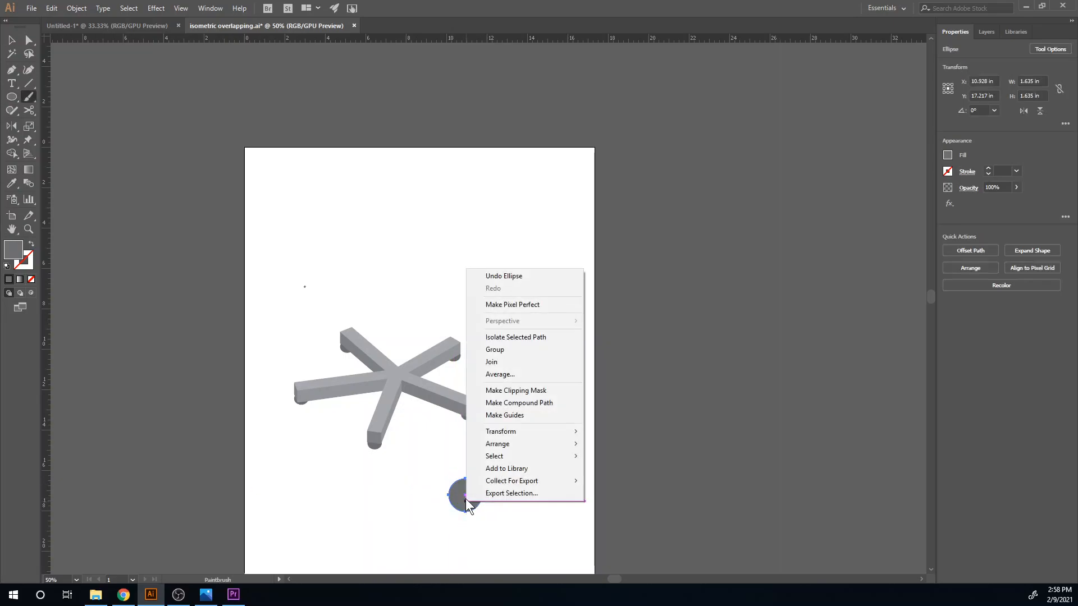
left_click(443, 527)
key("v")
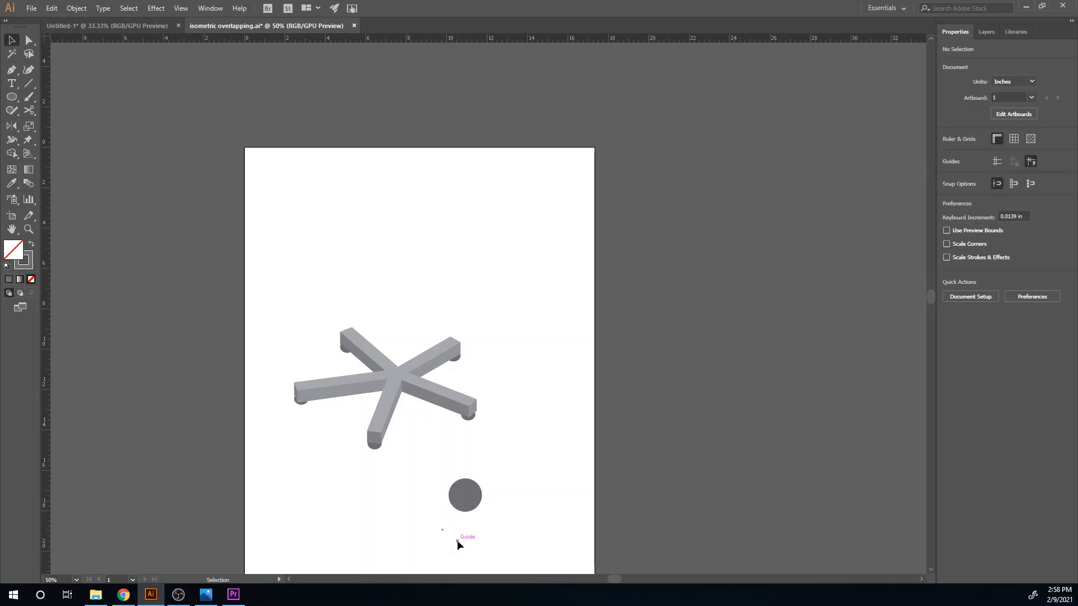
left_click(463, 500)
key("Delete")
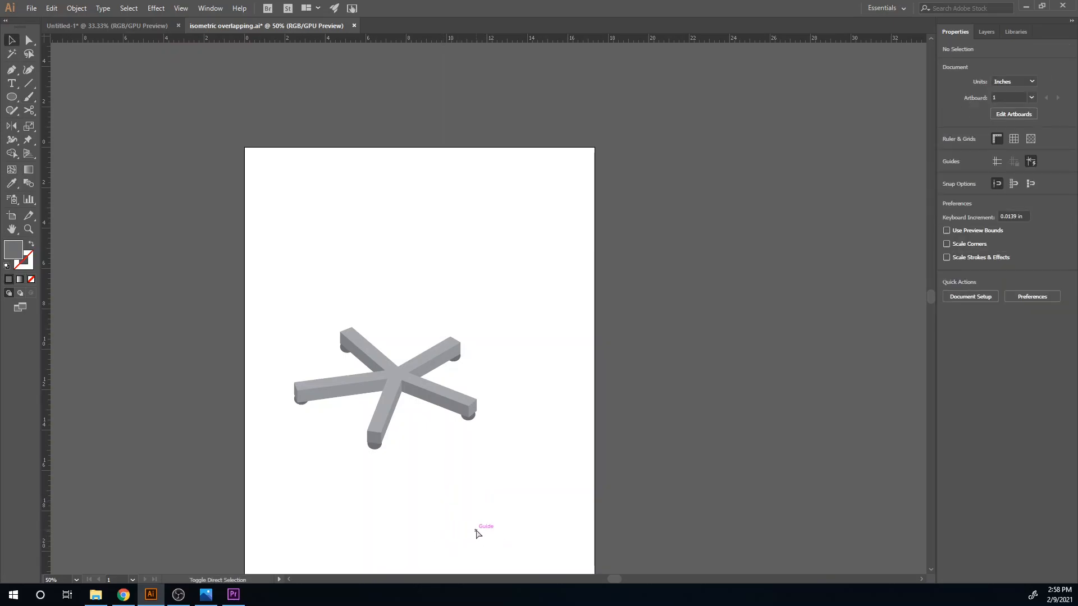
key("ctrl+z")
- Scale the circle non-uniformly to 100% horizontal and 86.602% vertical
right_click(468, 505)
mouse_move(547, 424)
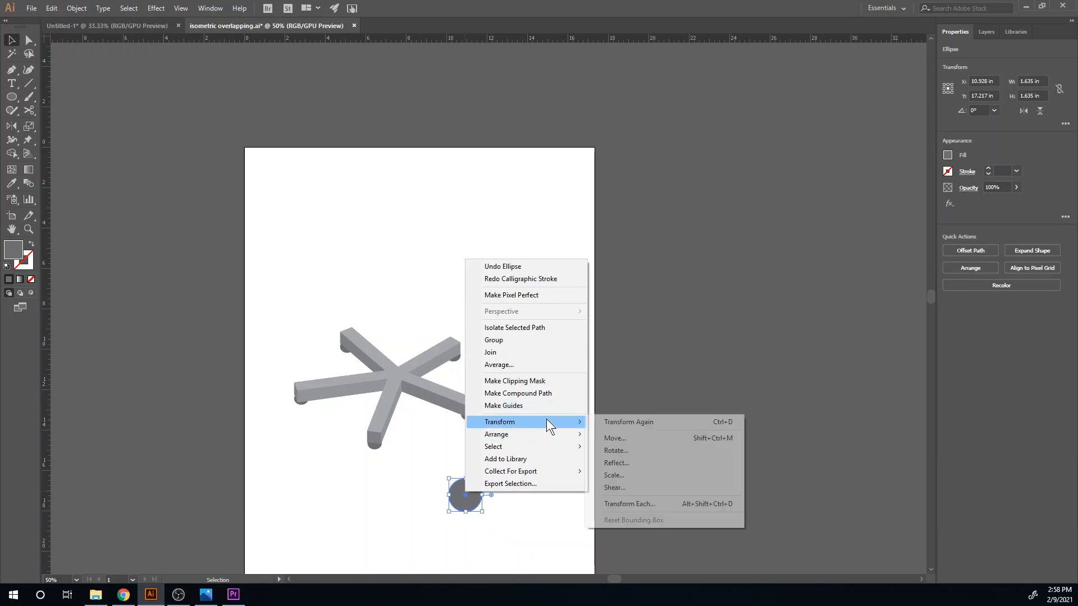
left_click(665, 475)
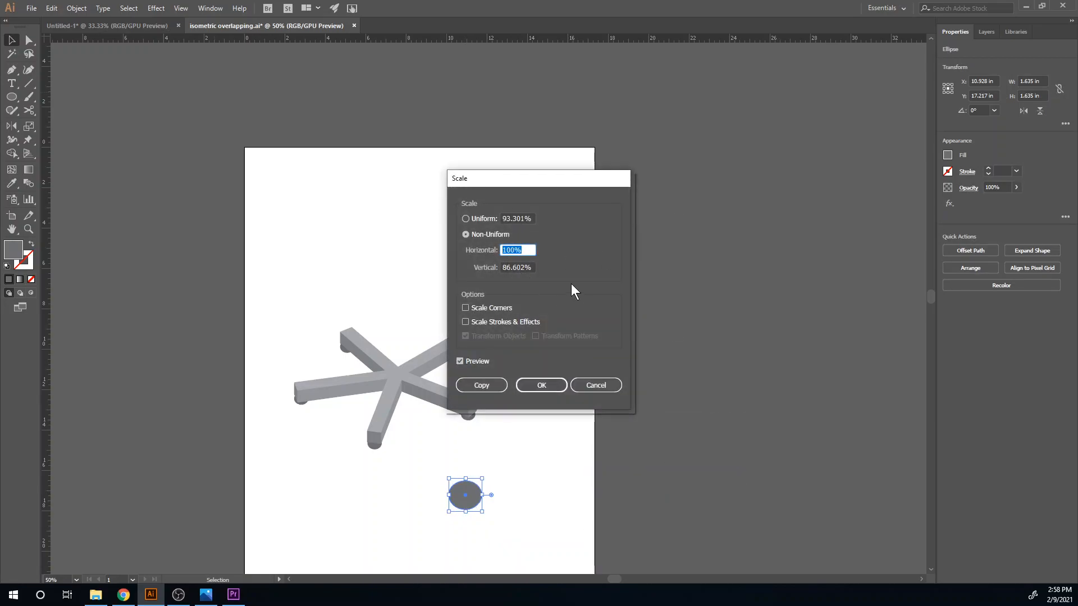
left_click(541, 386)
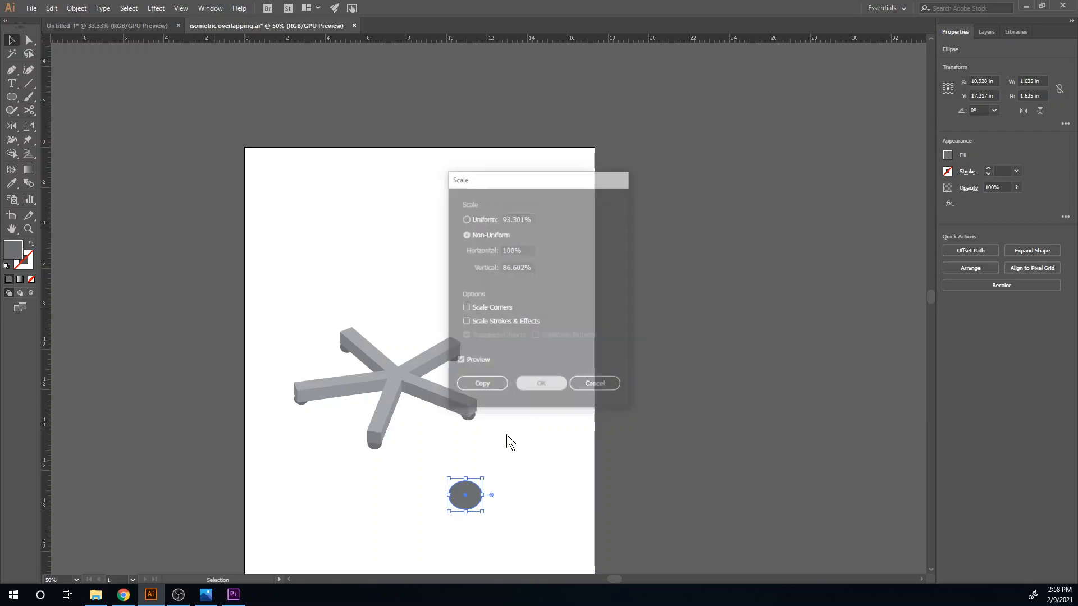
- Shear the scaled circle by 30° along the horizontal axis
right_click(461, 501)
mouse_move(533, 436)
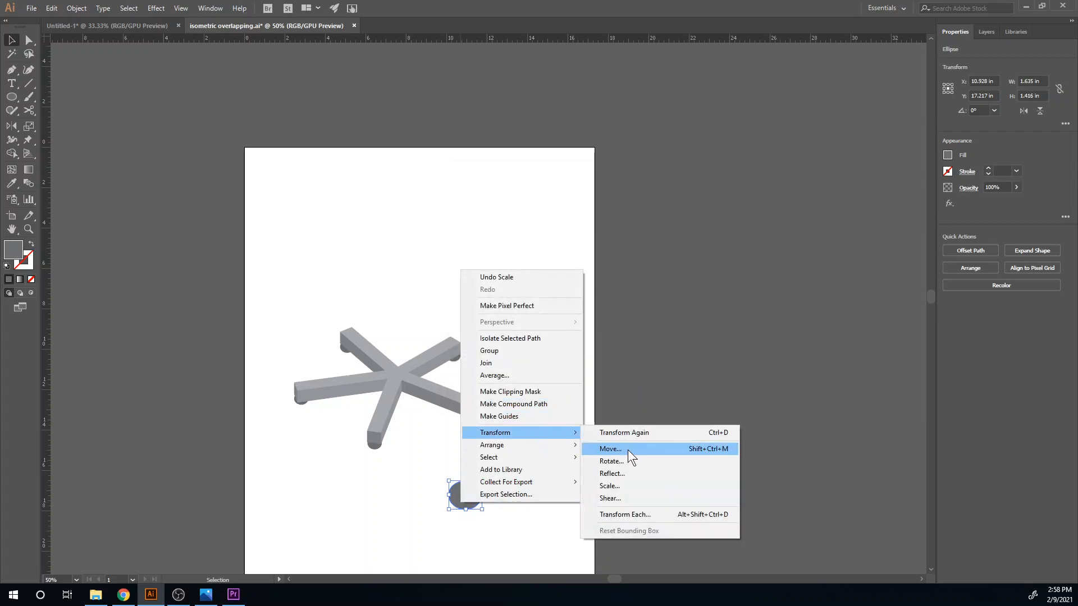
left_click(625, 498)
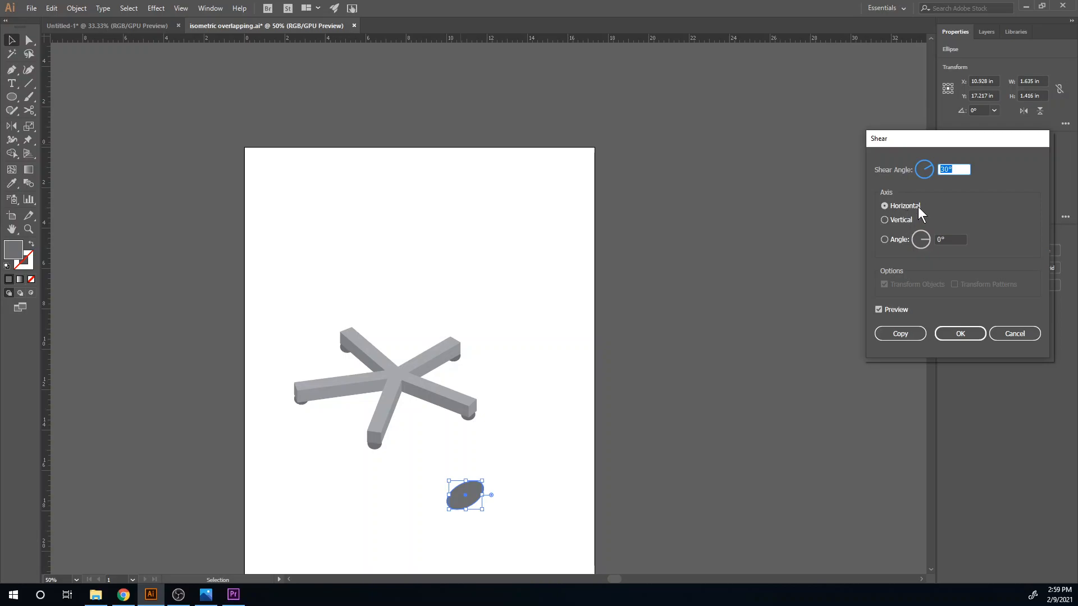
left_click(955, 335)
- Rotate the sheared ellipse by -30° to lay it flat in the isometric top plane
right_click(470, 490)
mouse_move(560, 423)
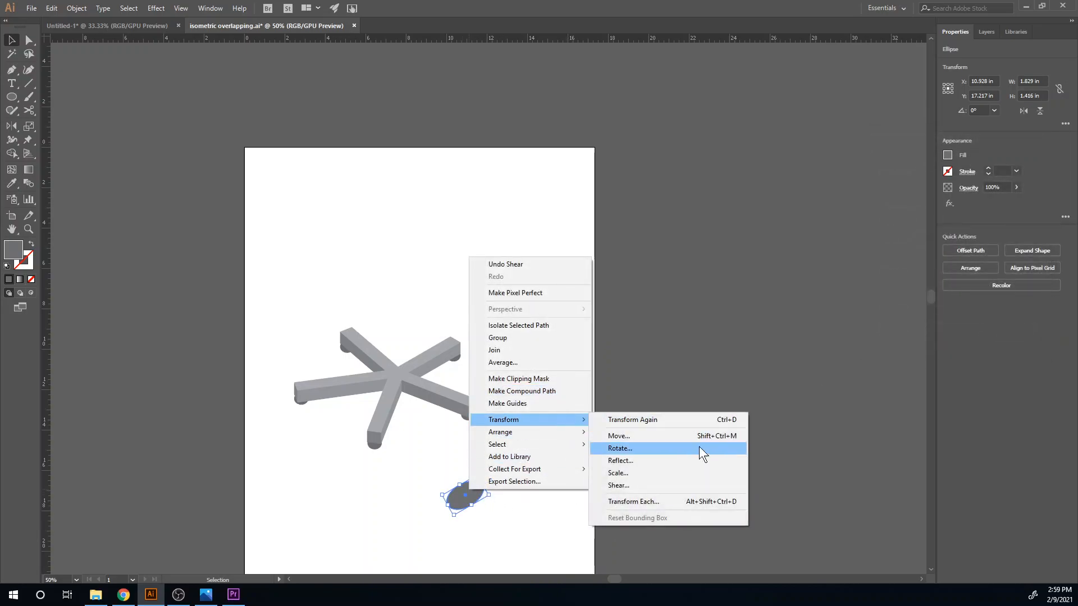
left_click(669, 453)
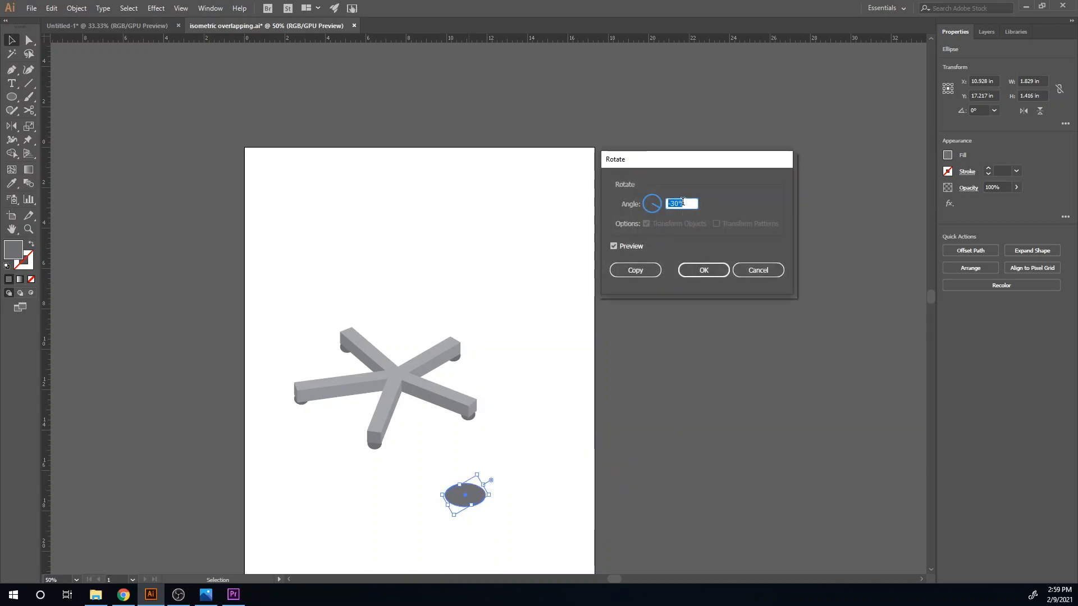
left_click(703, 269)
- Move the isometric ellipse onto the center where the arms meet and shrink it proportionally to about 0.79 in wide
scroll(464, 520, "up", 2)
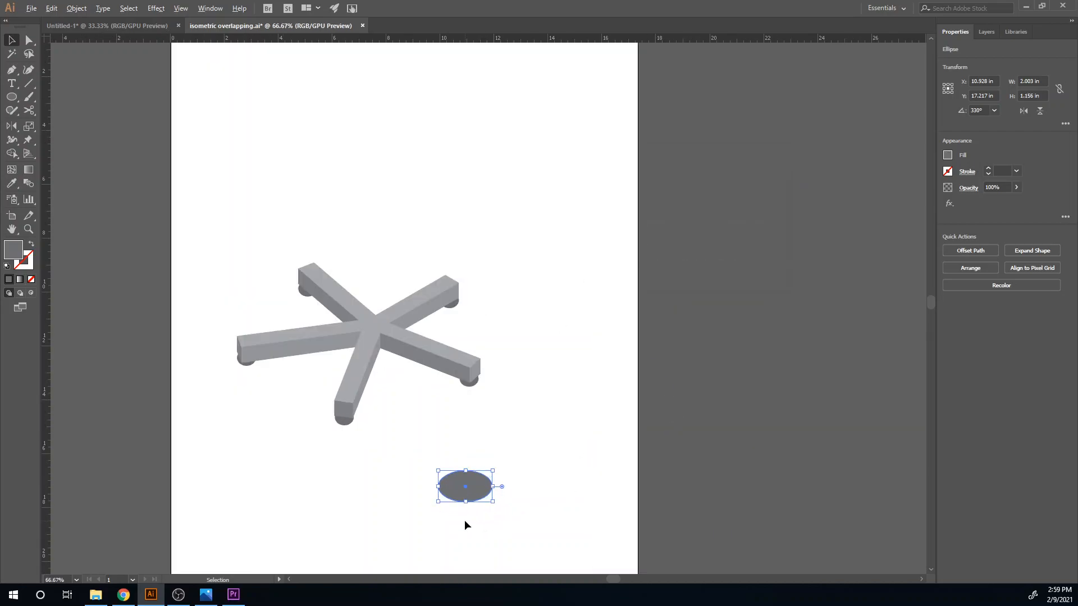
left_click_drag(477, 484, 337, 239)
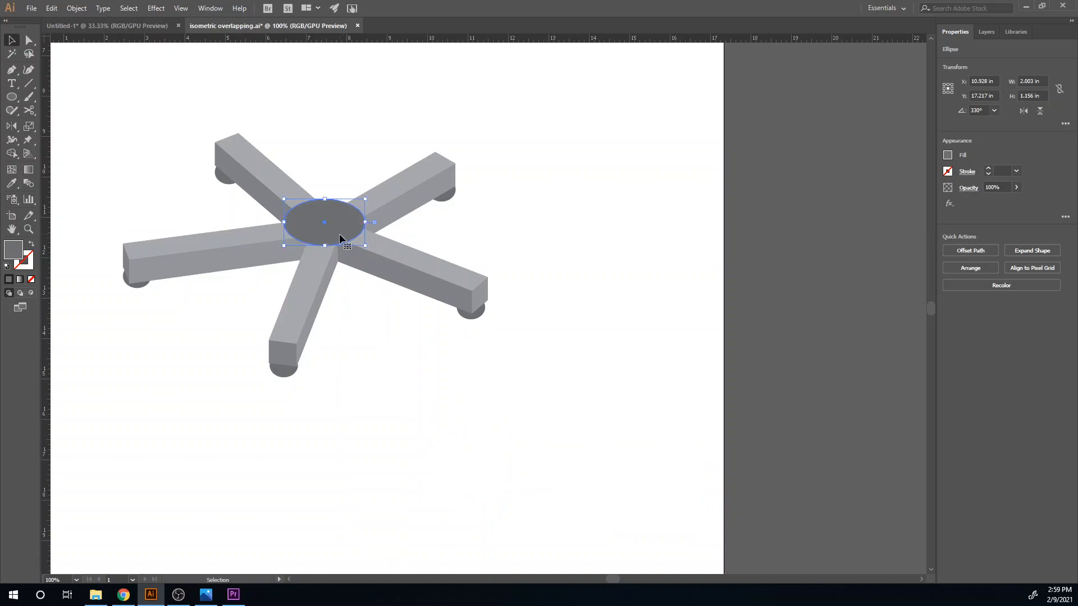
left_click_drag(366, 201, 339, 235)
key("ctrl+shift+a")
left_click(374, 354)
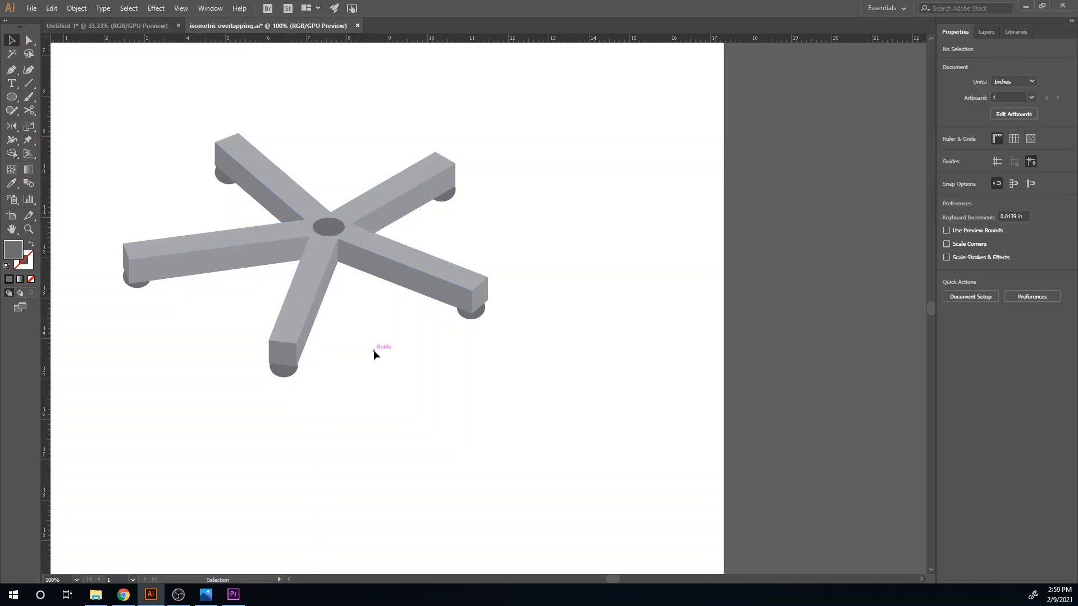
- Copy the center ellipse straight above the hub and draw a rectangle about 3.75 in tall connecting the two ellipses
left_click_drag(309, 32, 304, 83)
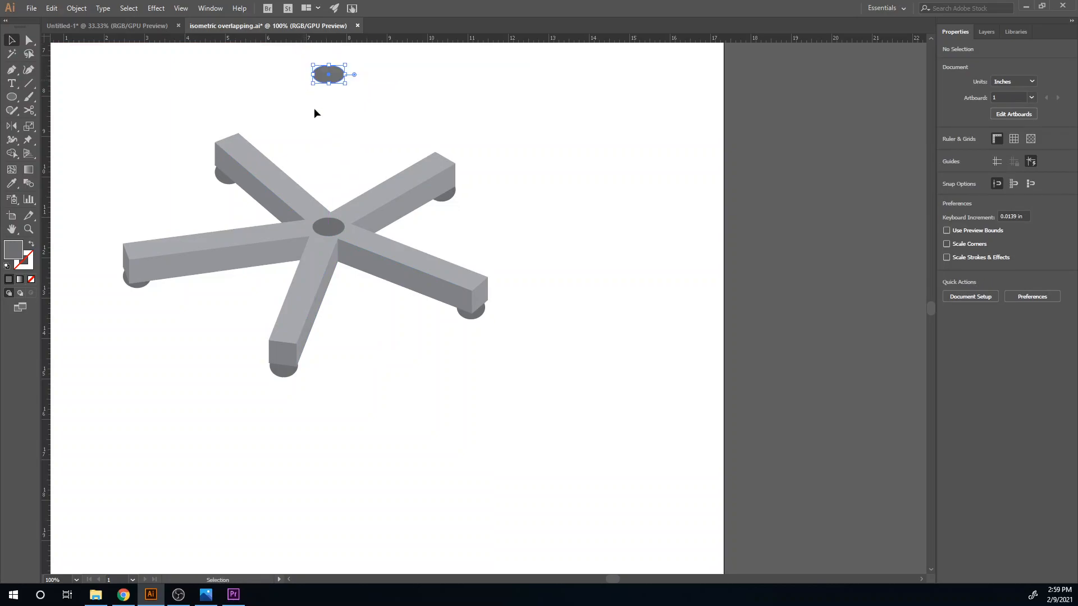
key("m")
left_click(296, 101, "ctrl")
left_click_drag(312, 73, 340, 506)
scroll(361, 337, "up", 2)
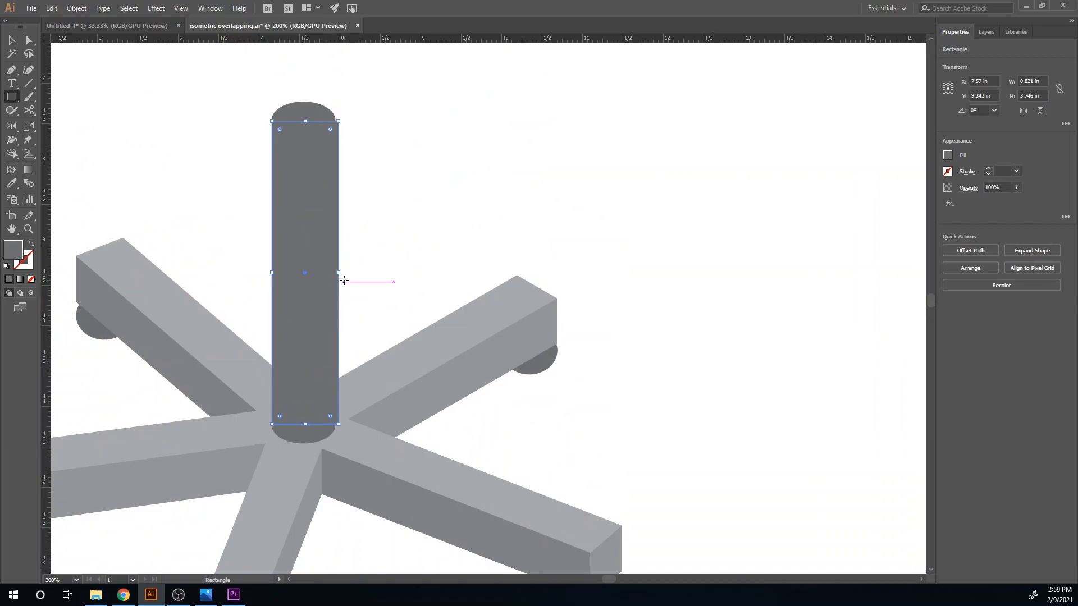
- Narrow the post rectangle to about 0.79 in so its side lines up with the ellipses' edges
key("v")
left_click_drag(338, 273, 336, 275)
left_click(379, 247)
- Nudge the post's top ellipse vertically to Y 7.468 in so it meets the rectangle's upper corners smoothly
left_click(320, 436)
left_click(316, 357, "shift")
left_click(426, 222)
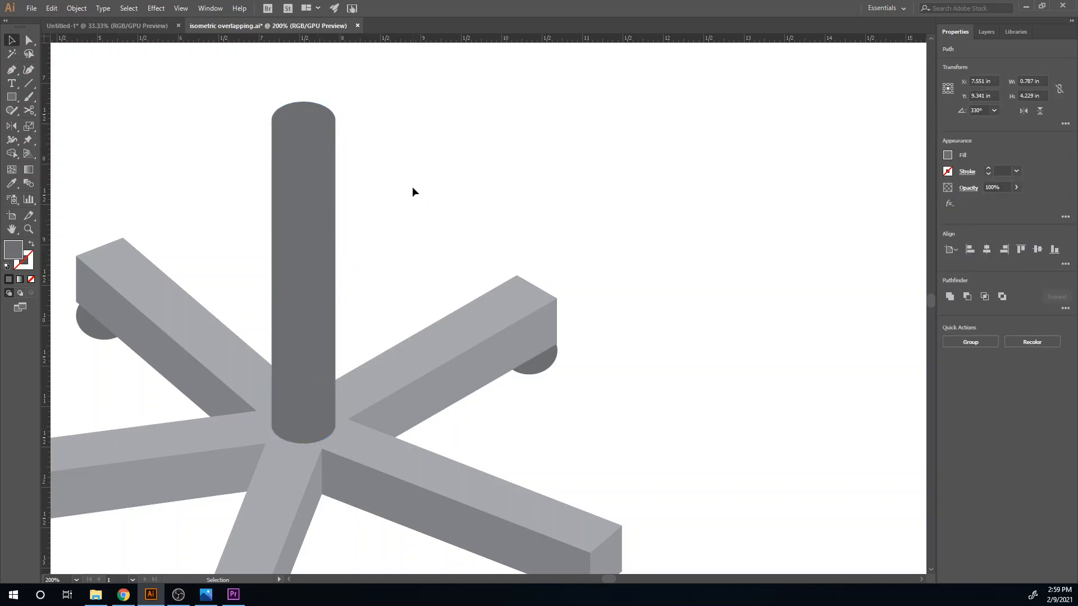
left_click(308, 119)
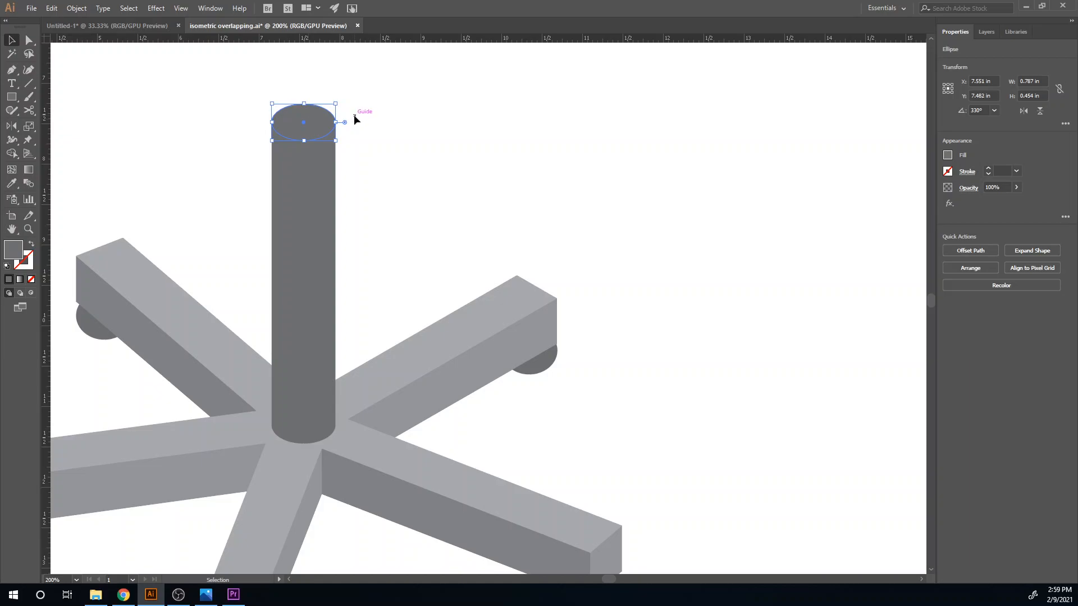
left_click(383, 136)
scroll(310, 150, "up", 4)
left_click_drag(346, 300, 366, 433)
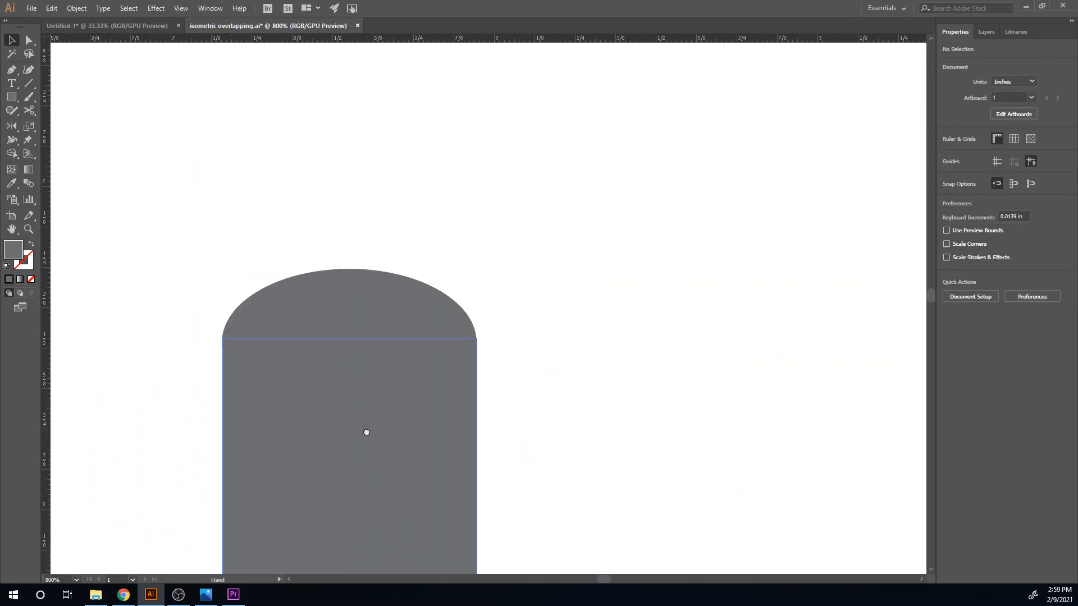
left_click(363, 330)
left_click(557, 320)
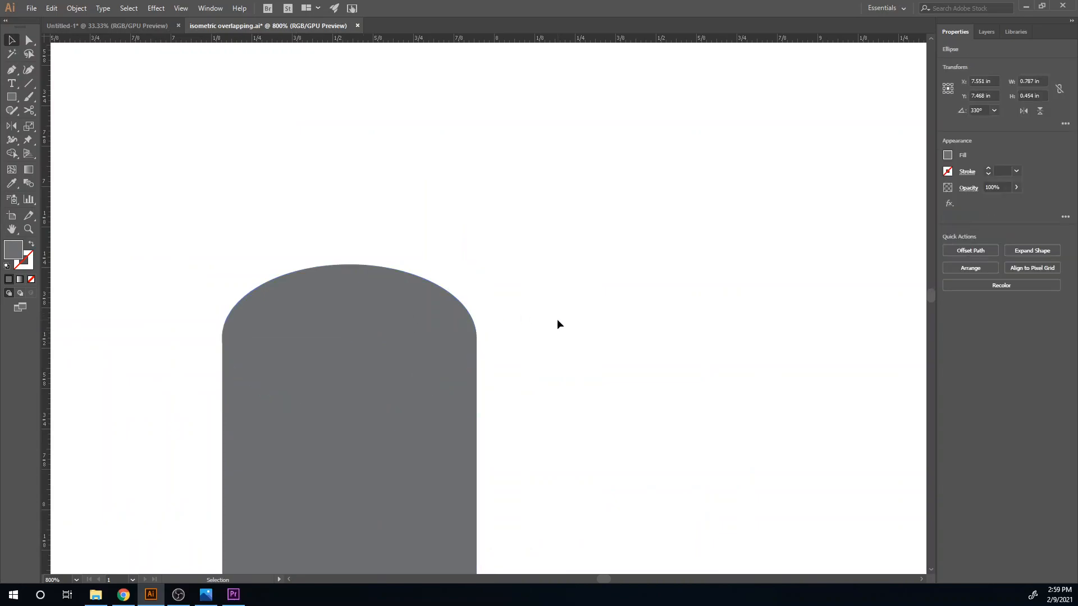
- Unite the post's rectangle with its top and bottom ellipses into one shape
scroll(557, 320, "down", 4)
scroll(557, 320, "down", 4)
left_click(546, 320)
scroll(547, 403, "up", 3)
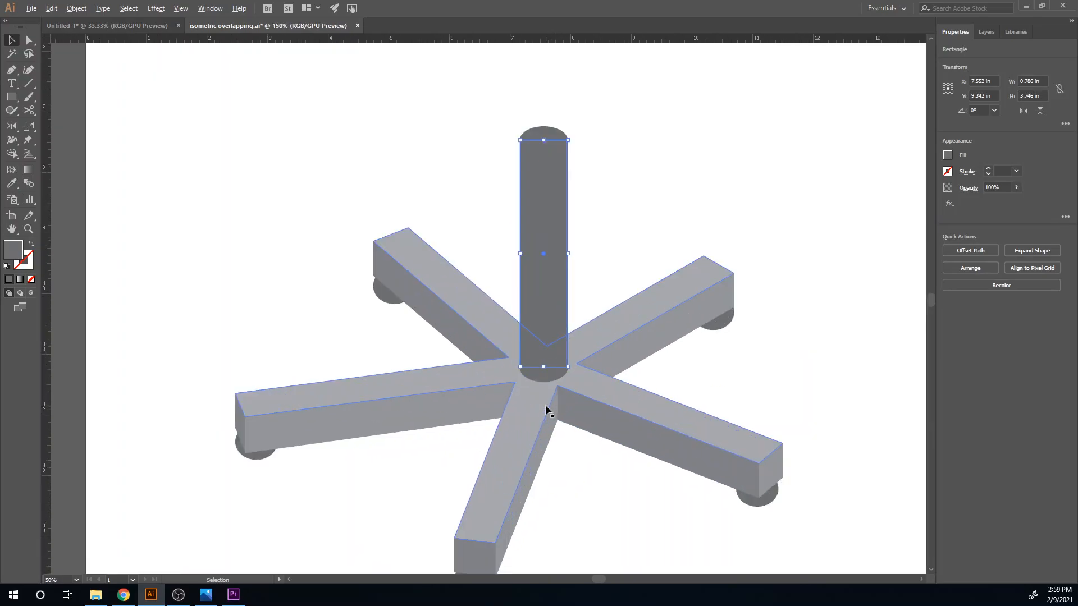
left_click(545, 395, "shift")
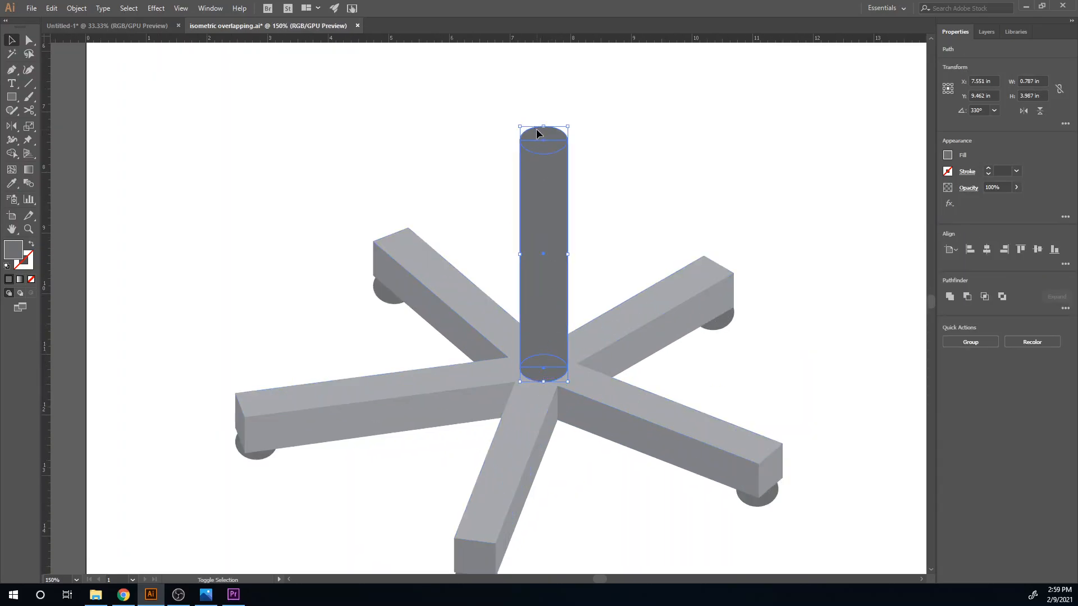
left_click(951, 298)
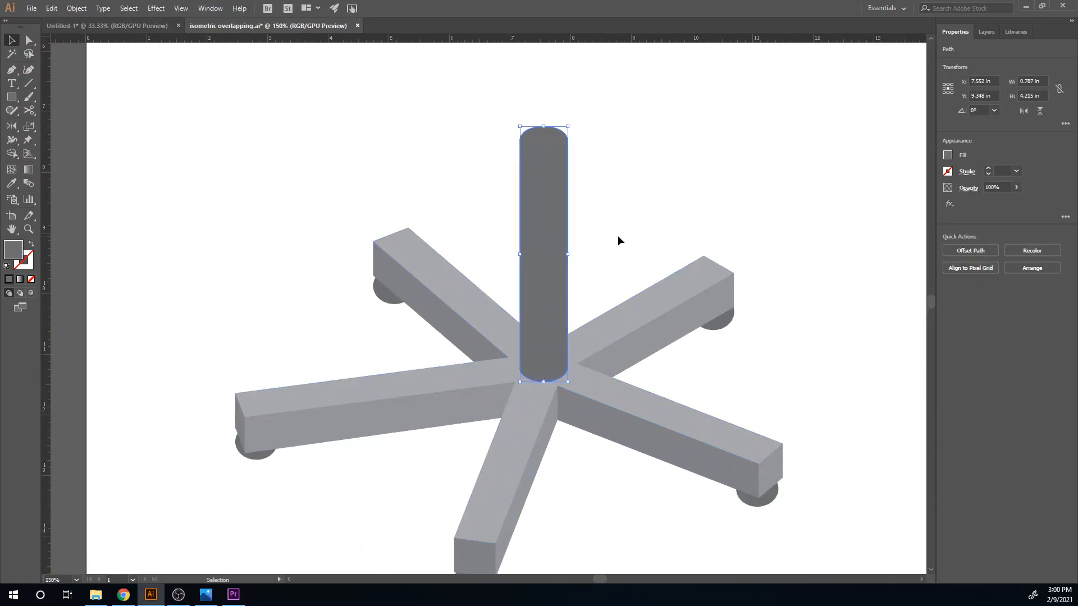
- Select the whole base with its post and move it lower on the artboard, to about X 7.94 in, Y 14.16 in
scroll(617, 235, "down", 3)
left_click_drag(611, 301, 484, 414)
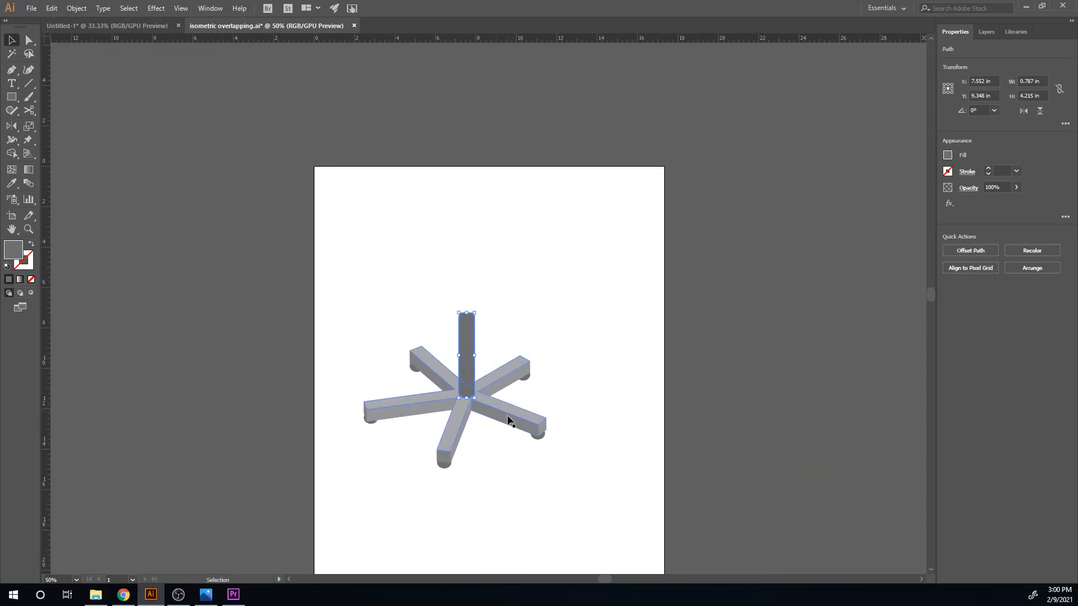
left_click_drag(517, 483, 410, 301)
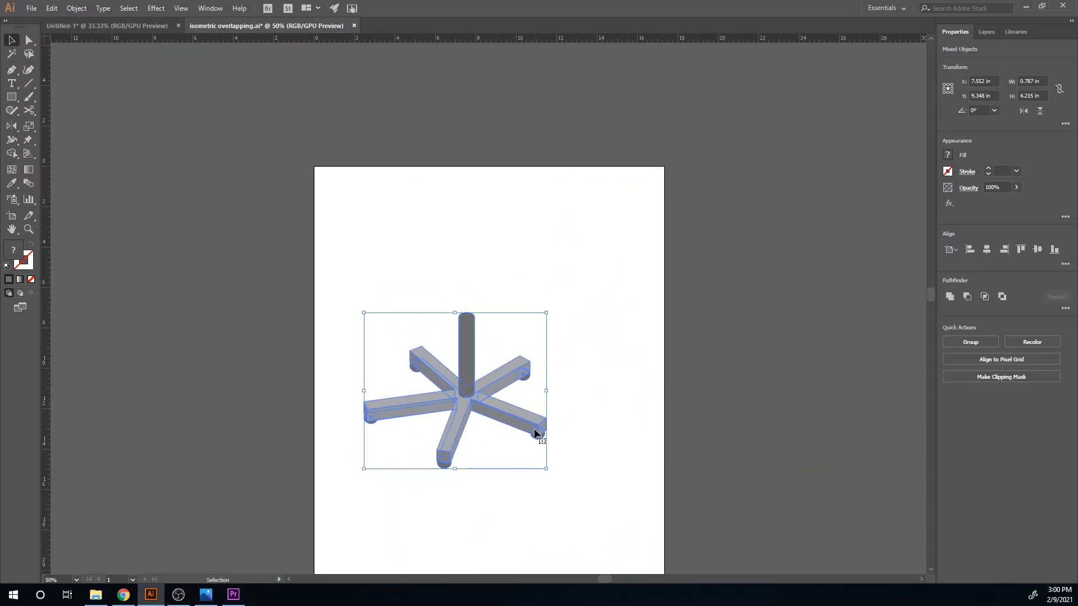
left_click_drag(482, 400, 550, 459)
- Show the isometric guide grid over the artboard
key("ctrl+semicolon")
key("space")
left_click_drag(403, 375, 311, 384)
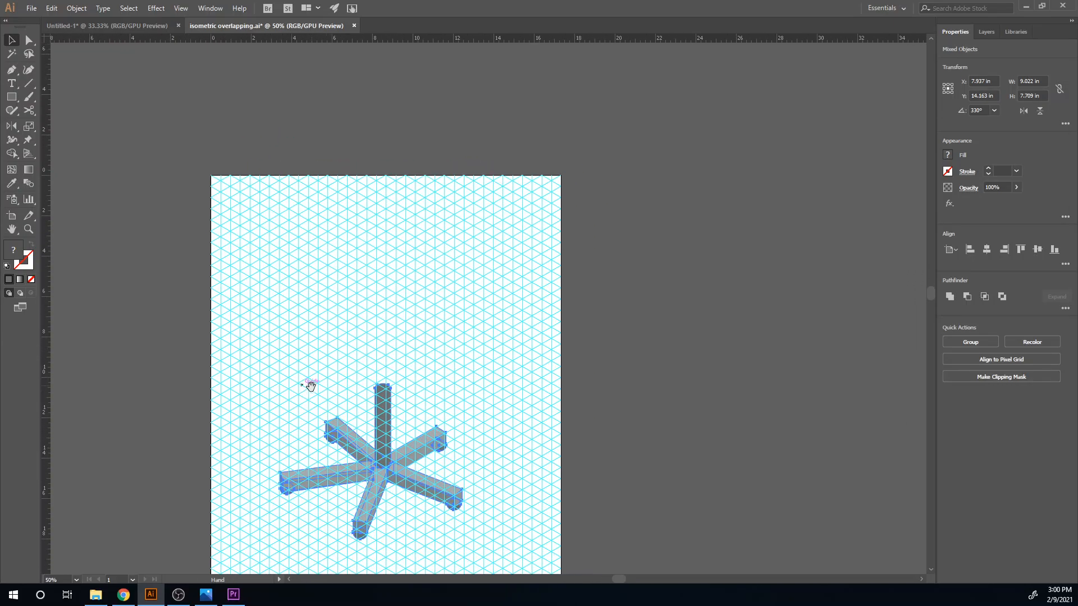
- Shift the whole base with its post slightly down and to the right to line it up with the isometric grid, then deselect it
left_click_drag(380, 466, 387, 480)
left_click(411, 351)
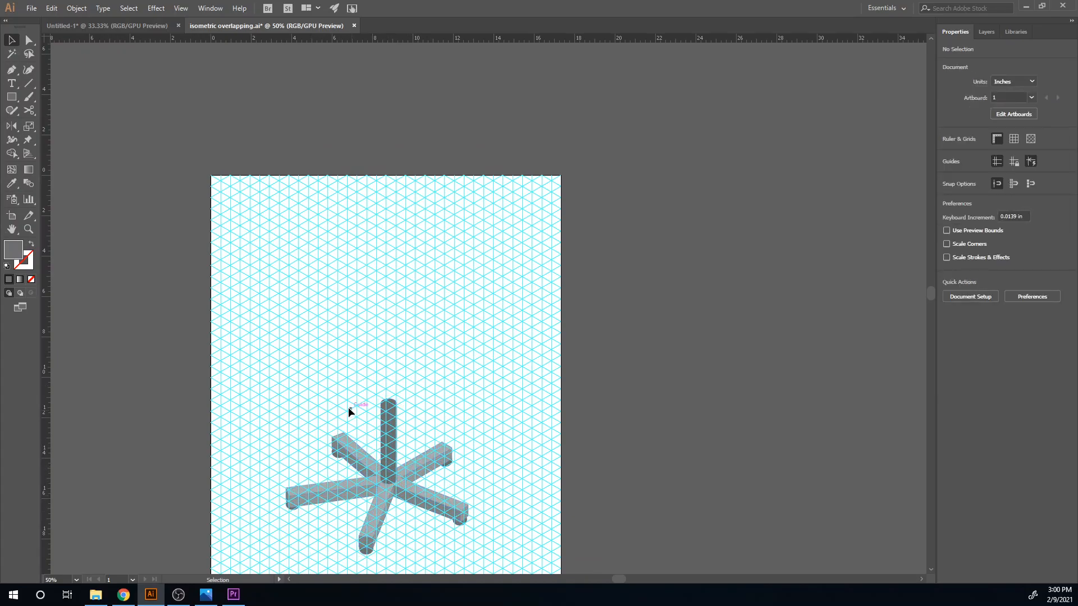
- Draw an L-shaped seat and backrest side profile about 5.3 by 8.3 in with the Pen tool above the base, and fill it dark gray
key("p")
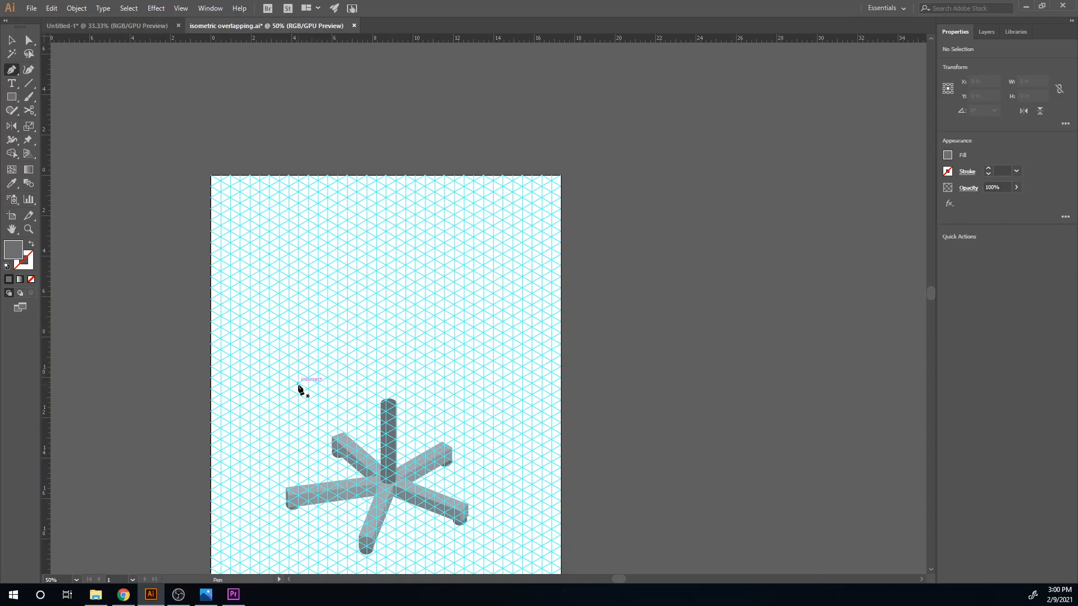
left_click_drag(298, 384, 298, 361)
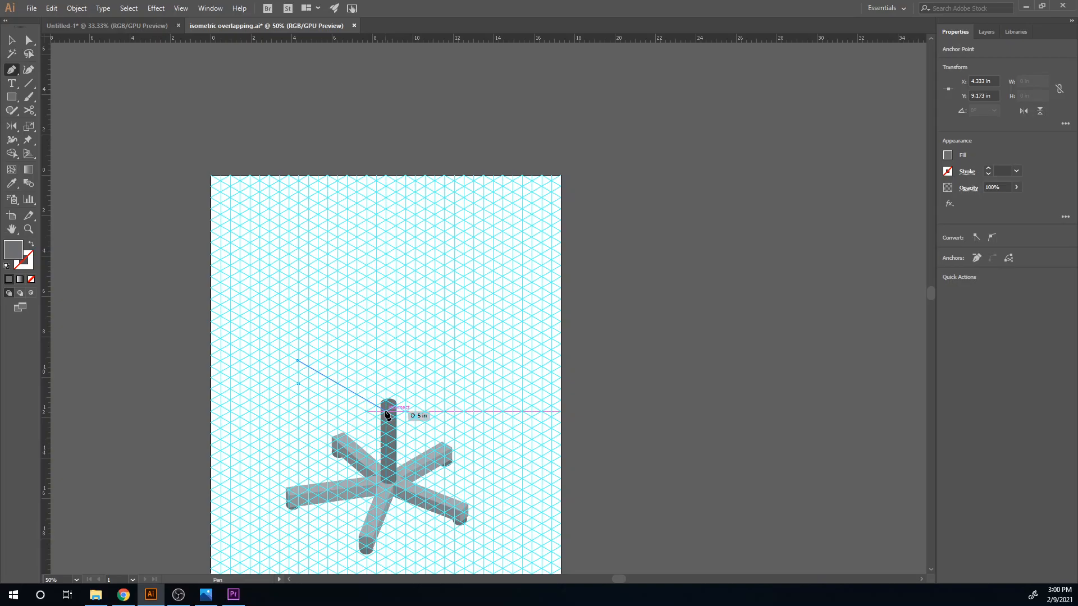
left_click(385, 411)
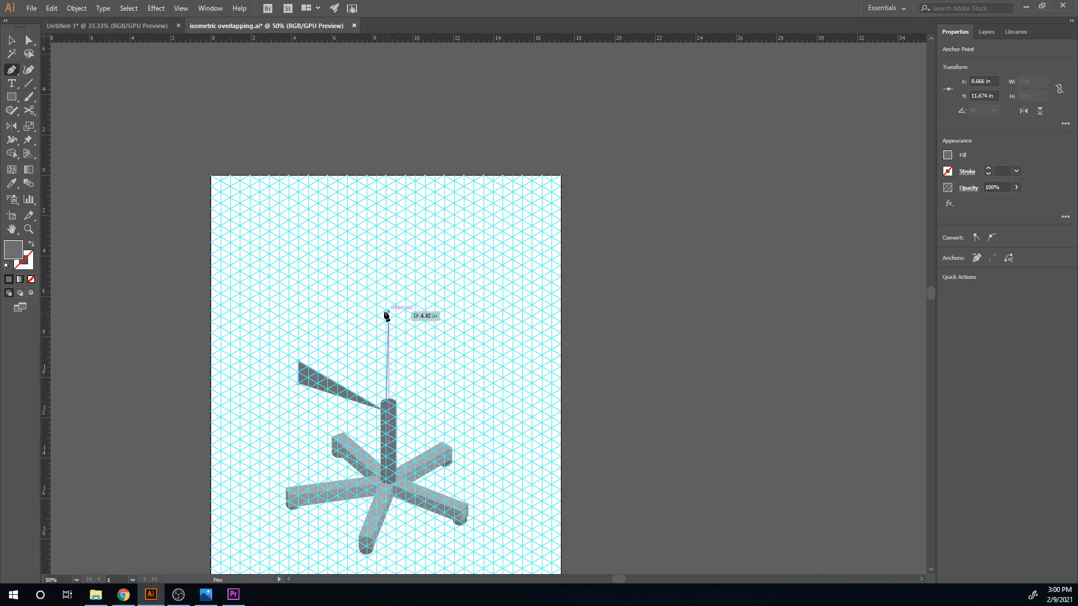
left_click(386, 277)
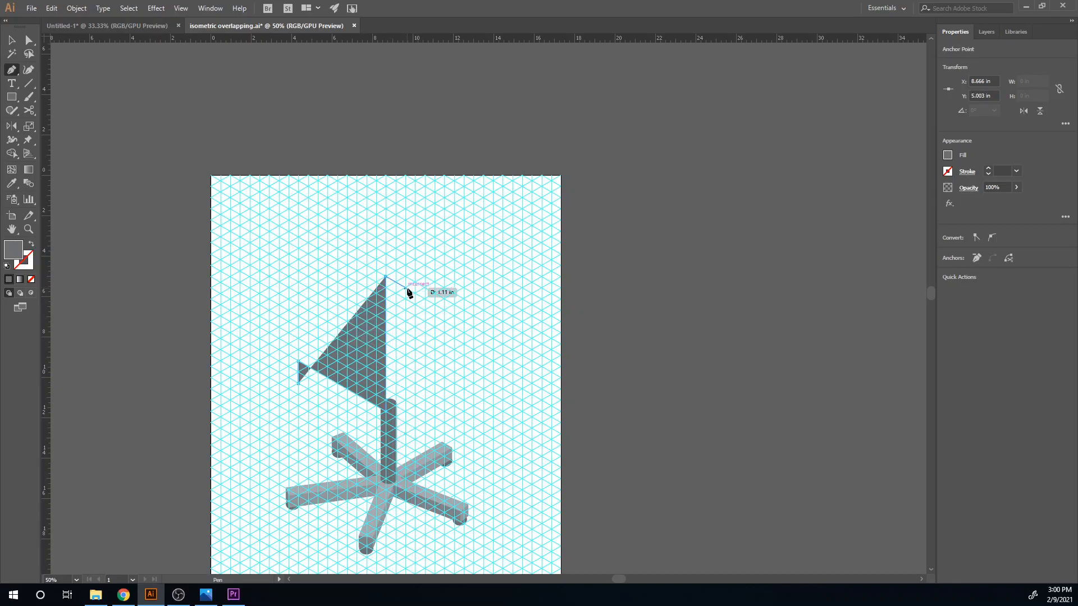
left_click(405, 288)
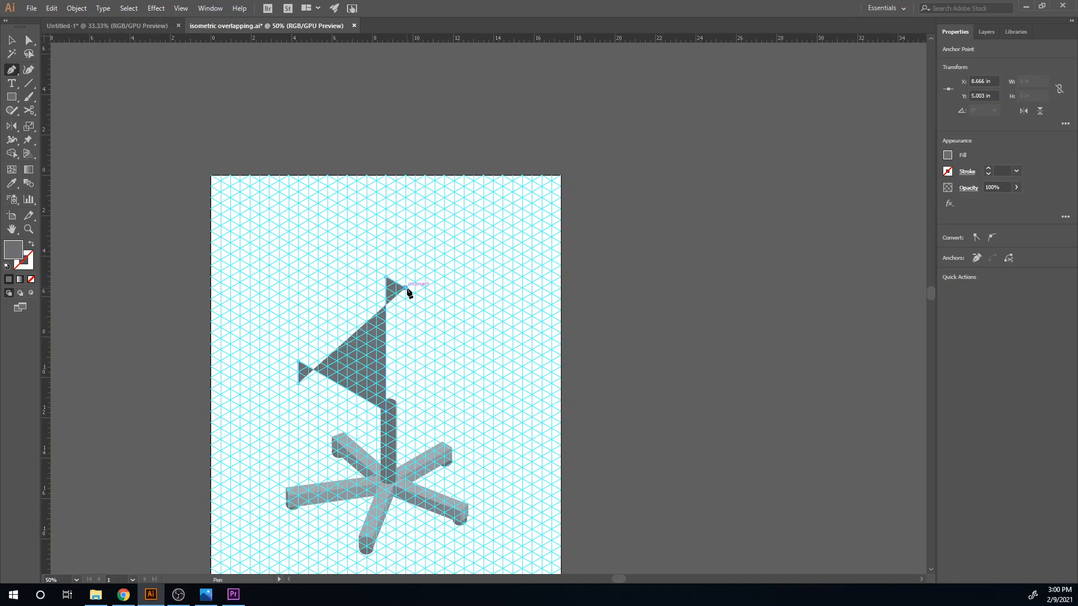
left_click(405, 443)
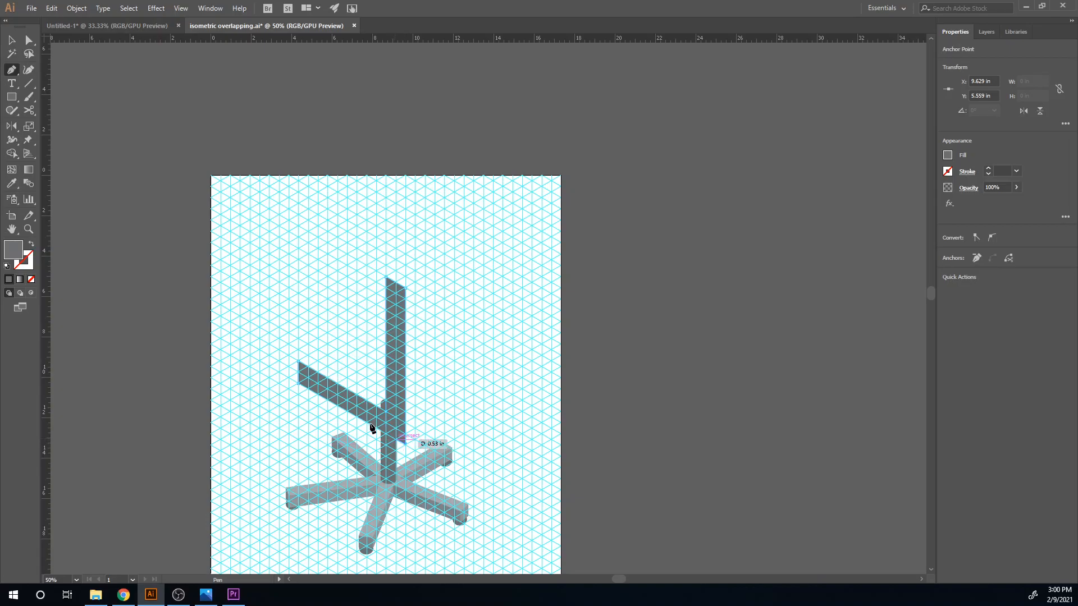
left_click(299, 384)
left_click(947, 158)
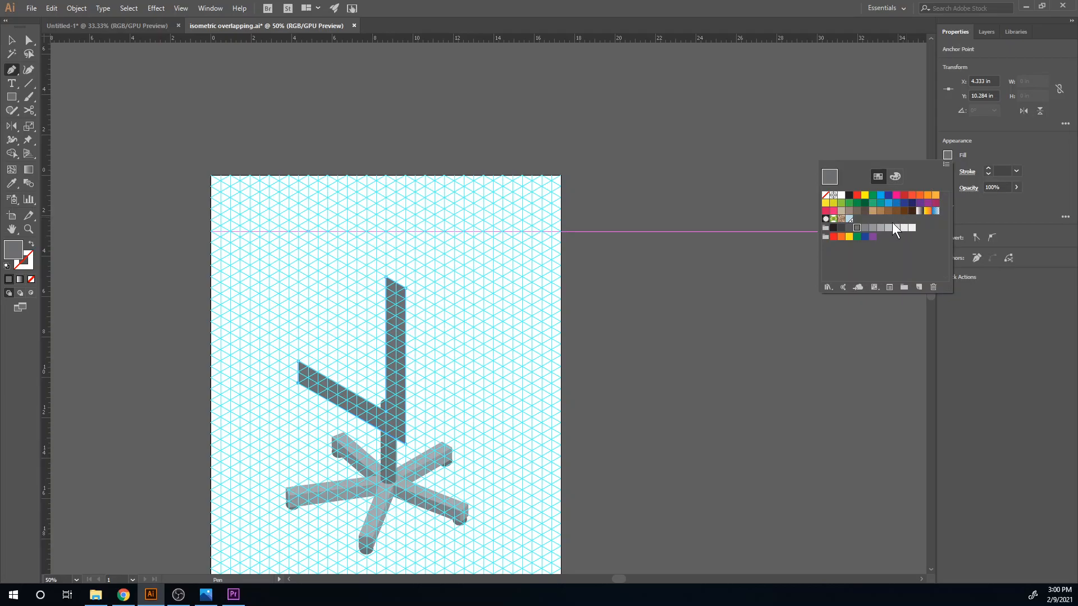
left_click(850, 229)
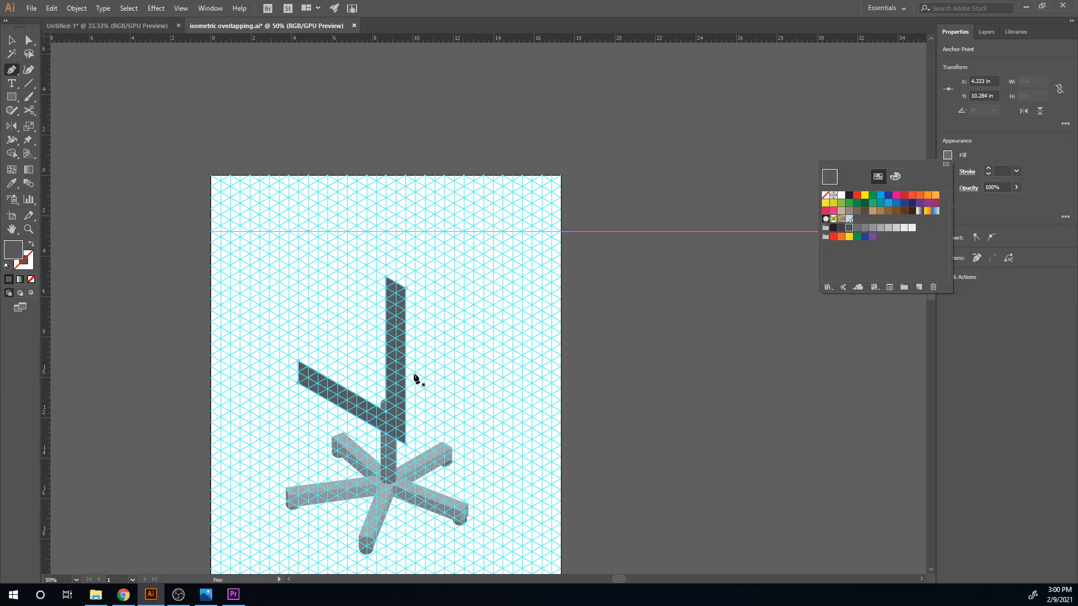
- Duplicate the L-shaped profile up and to the right, aligning the original at about X 7.95, Y 9.75 in and the copy at X 11.8, Y 7.53 in
key("v")
left_click_drag(395, 424, 484, 389)
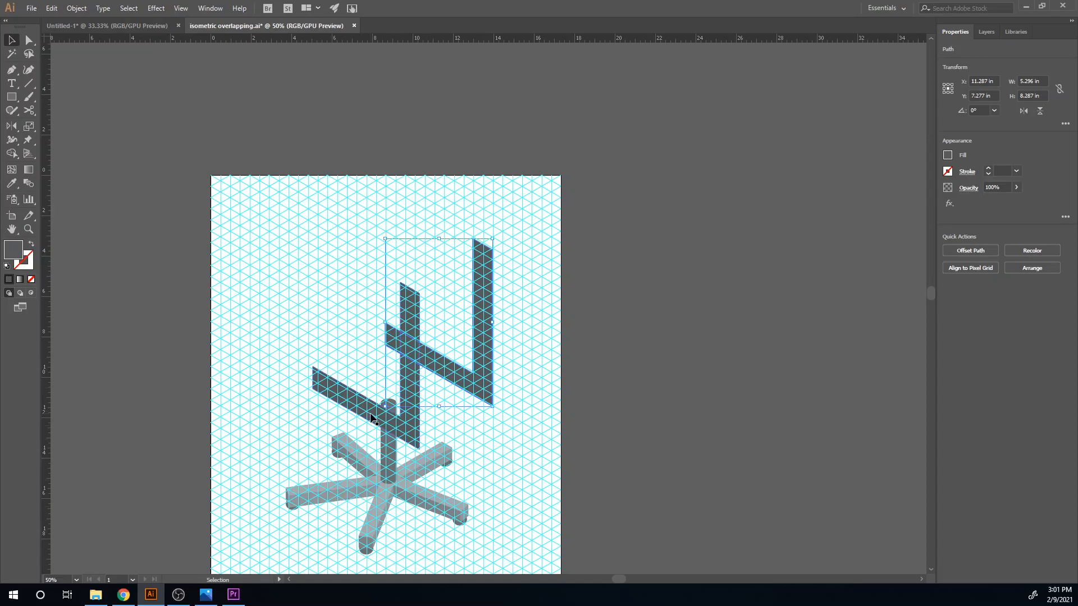
scroll(413, 351, "up", 2)
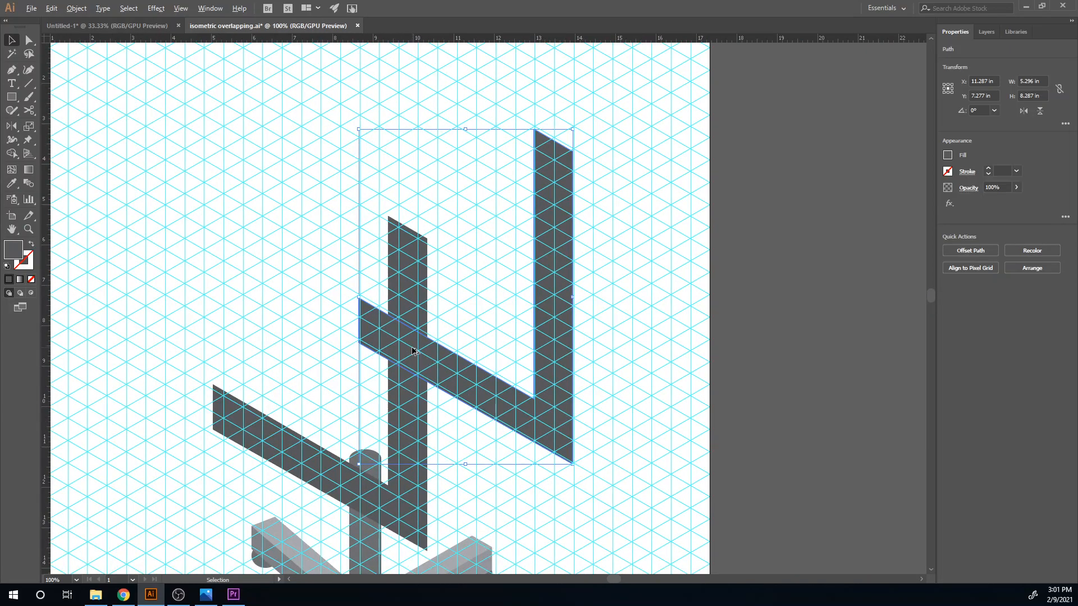
key("ctrl+bracketleft")
left_click_drag(418, 516, 427, 543)
left_click(565, 444)
left_click_drag(560, 449, 582, 459)
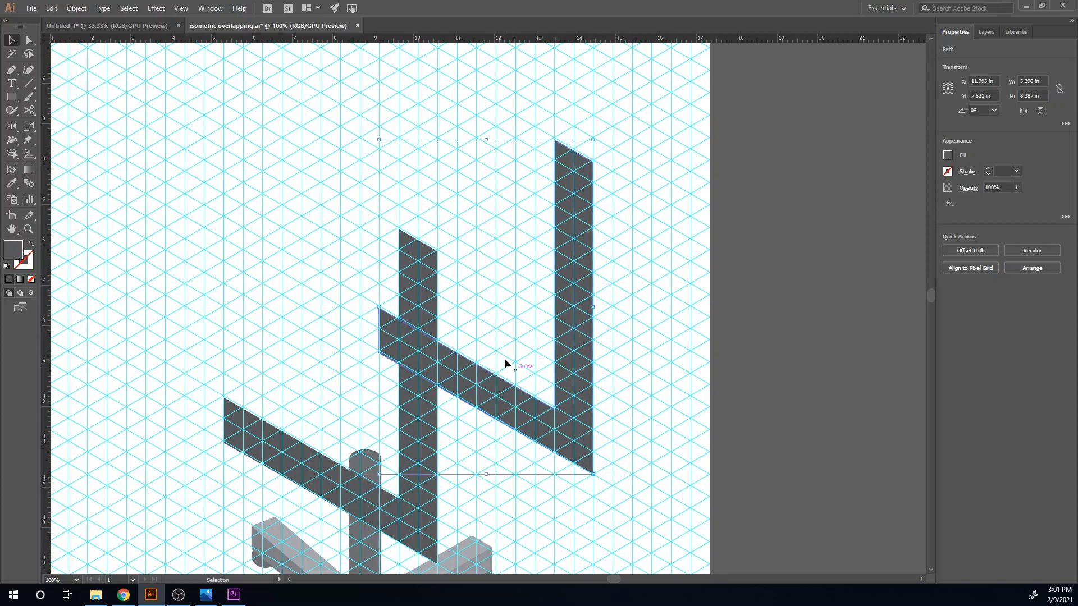
key("p")
left_click(453, 245)
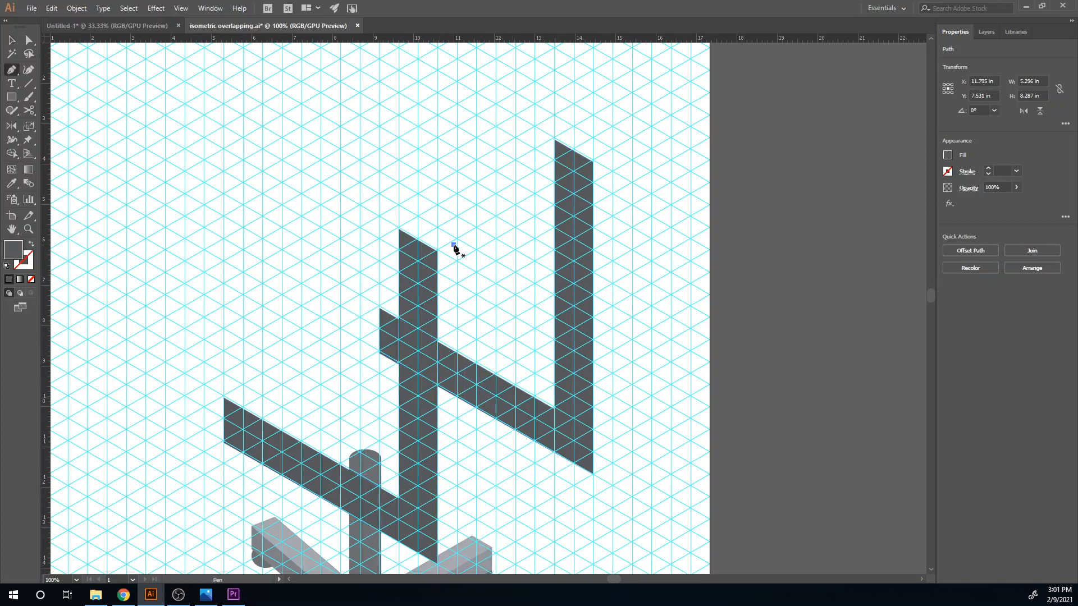
left_click(438, 251)
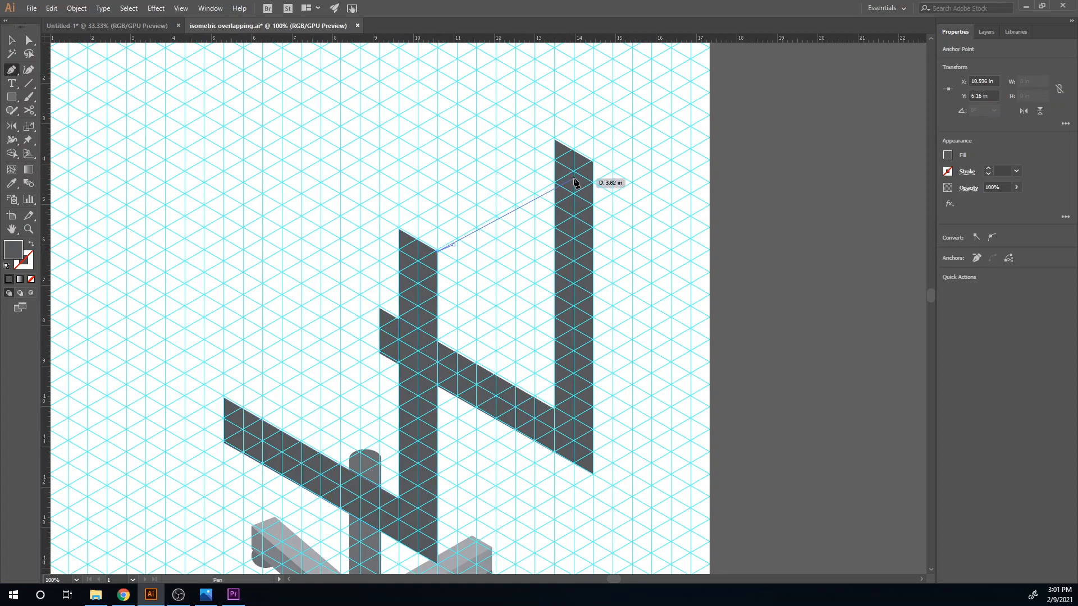
key("ctrl+z")
key("ctrl+z")
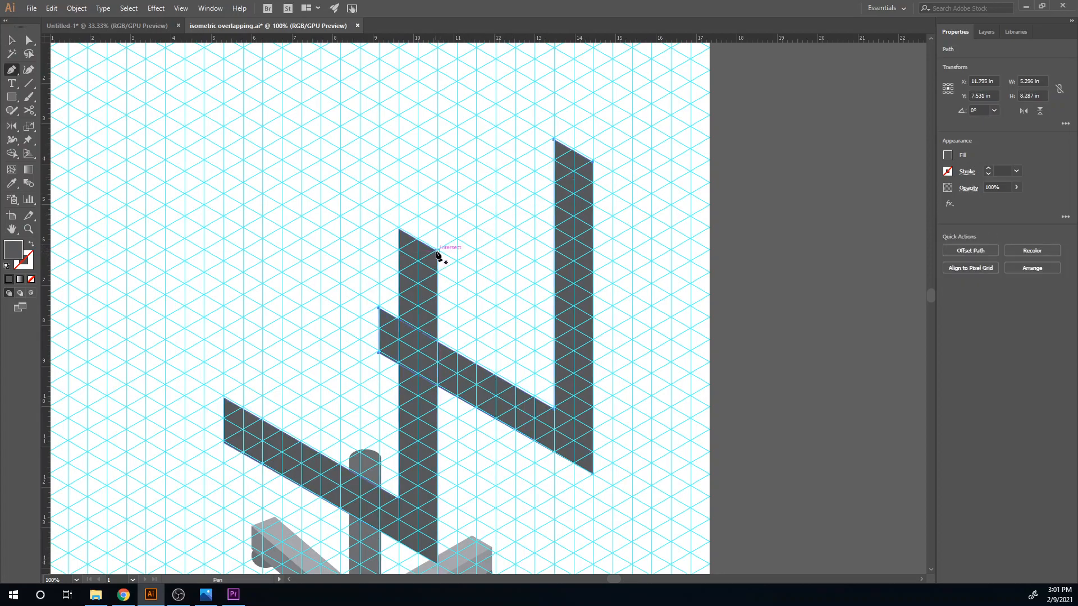
- Draw the backrest's large rear panel joining the outer vertical edges of both profiles, and fill it with the medium gray sampled from a base arm
left_click(437, 251)
left_click(593, 163)
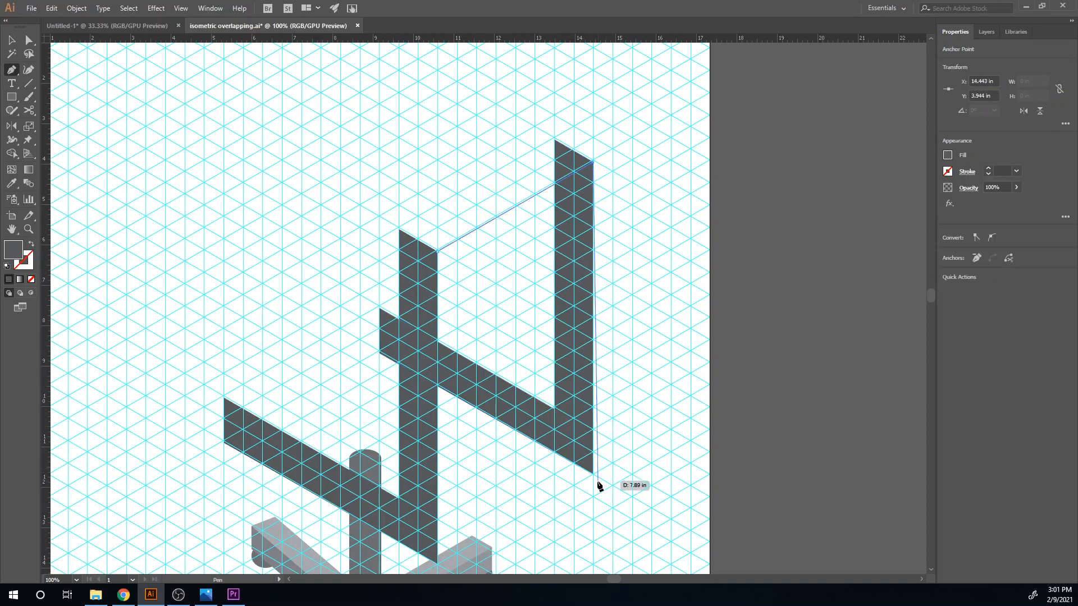
left_click(594, 473)
scroll(594, 472, "down", 5)
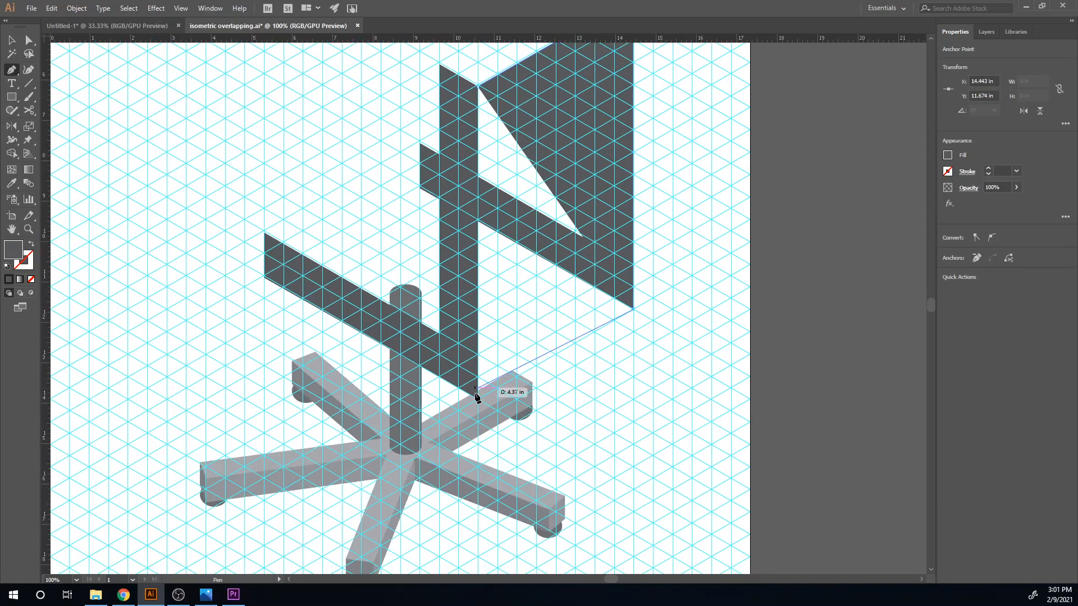
left_click(478, 398)
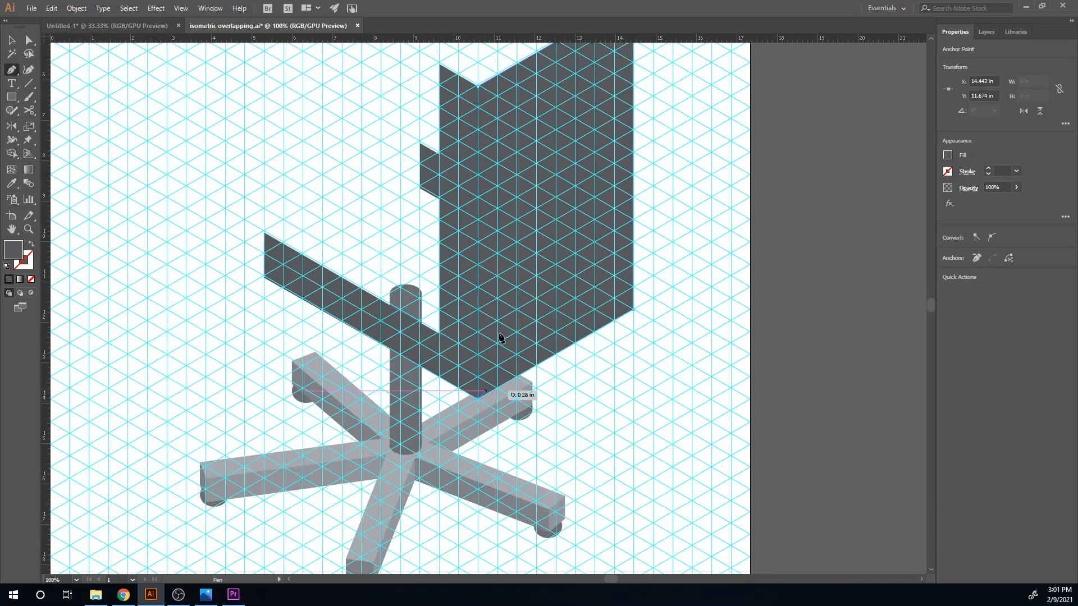
left_click(477, 87)
key("i")
left_click(558, 508)
- Draw the backrest's top face between the upper ends of both profiles, and fill it with the lighter gray sampled from a base arm's top
scroll(646, 202, "up", 3)
scroll(645, 202, "left", 1)
key("p")
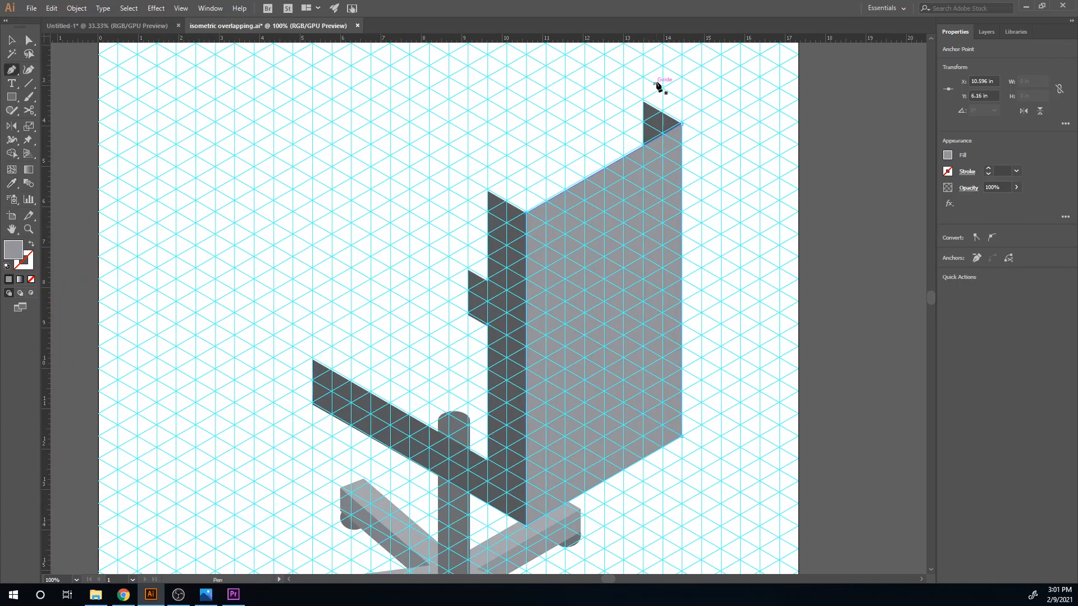
left_click(643, 102)
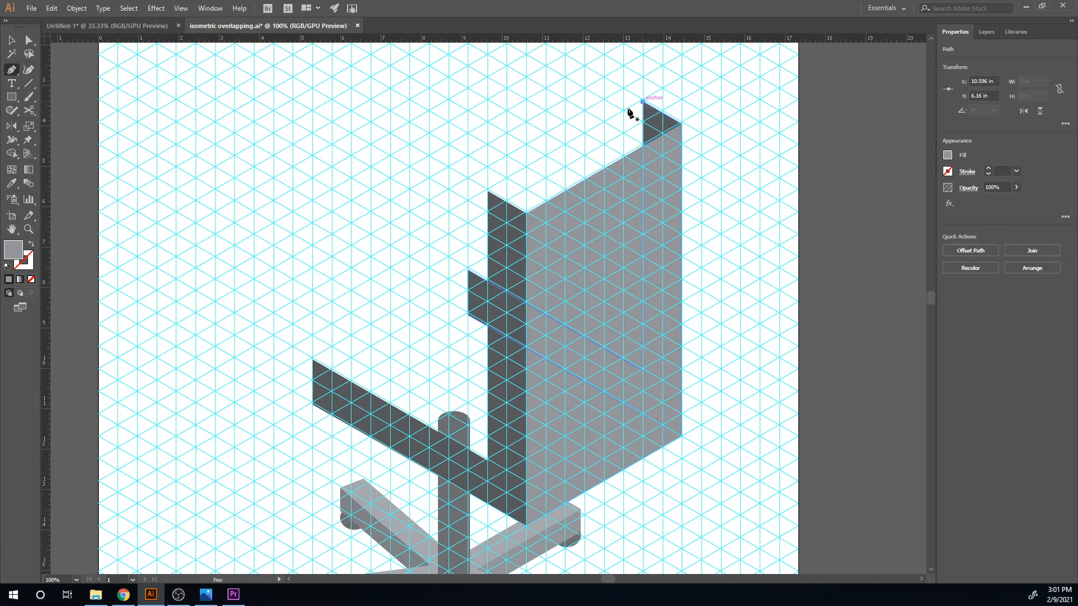
left_click(487, 191)
left_click(526, 211)
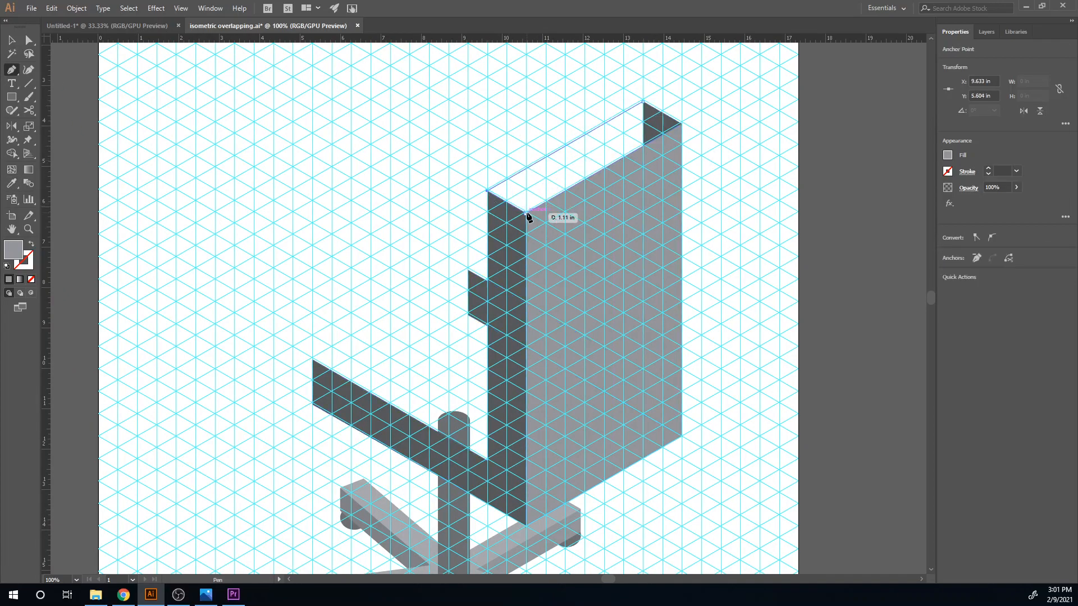
left_click(681, 123)
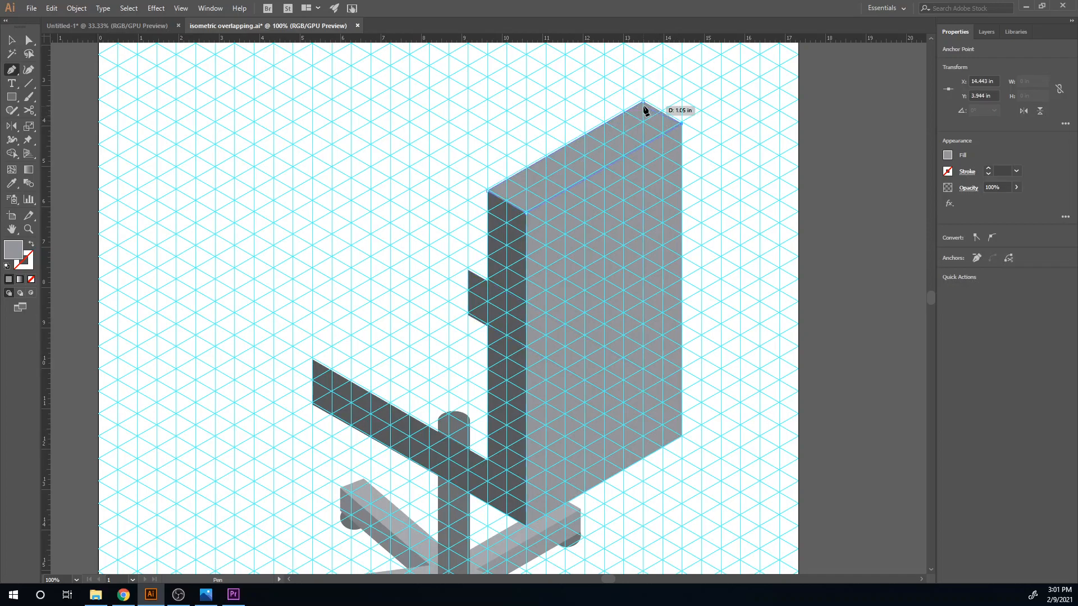
left_click(644, 102)
left_click_drag(568, 274, 610, 215)
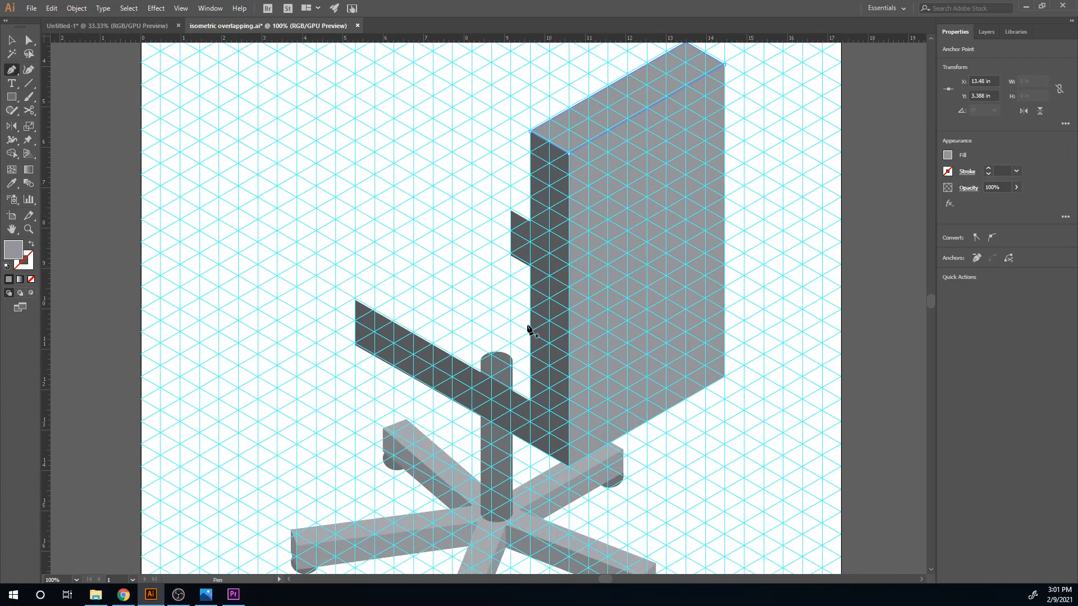
key("o")
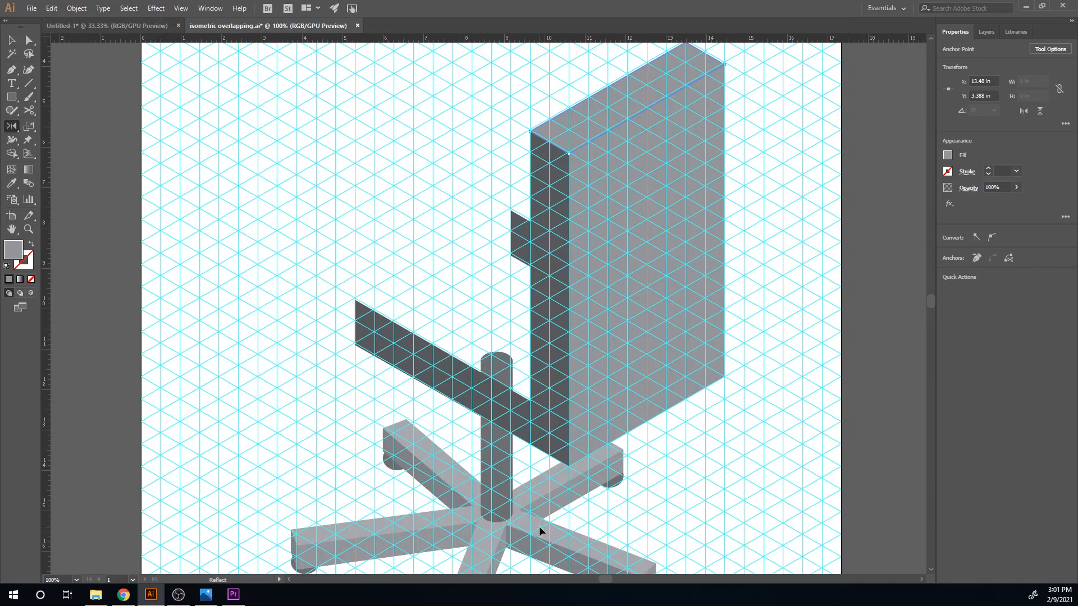
key("i")
left_click(542, 527)
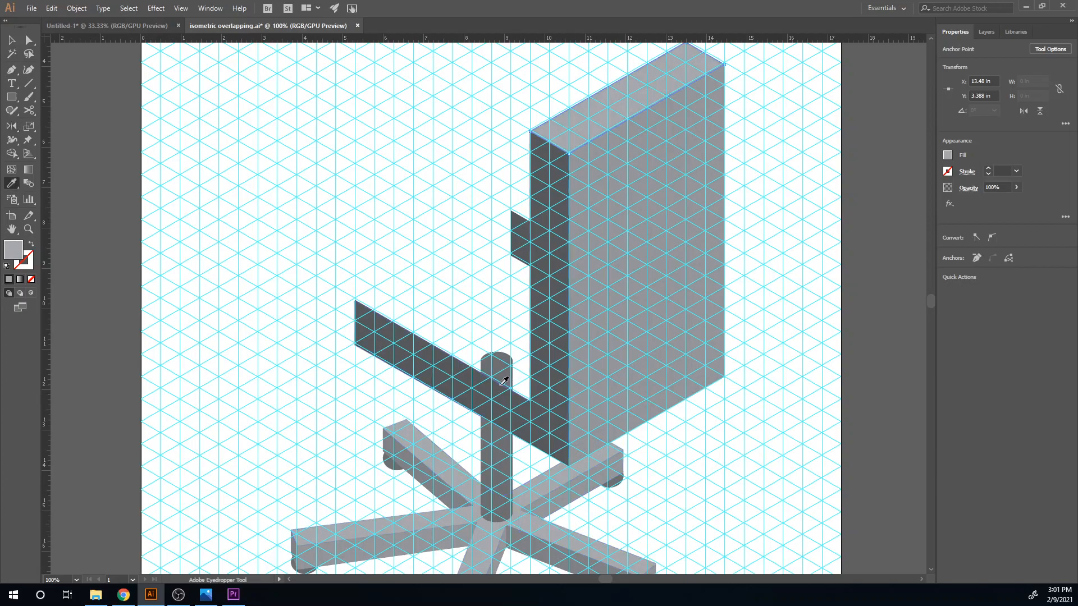
- Draw the seat's light gray top face from both profiles' front corners back to the near profile's inner corner, extending behind the backrest
left_click_drag(486, 409, 518, 351)
key("p")
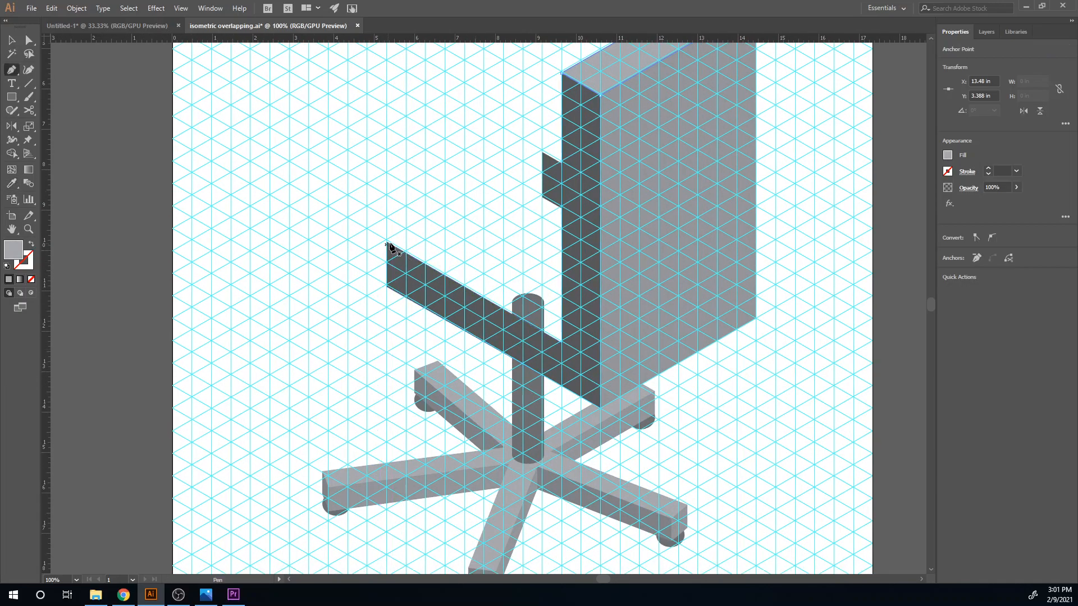
left_click(386, 243)
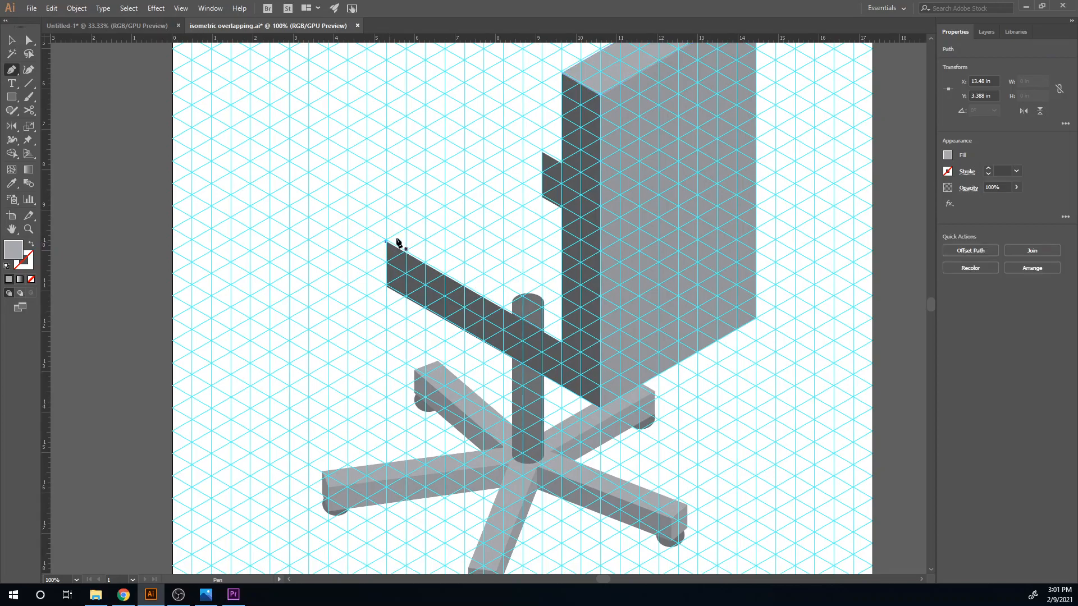
left_click(543, 152)
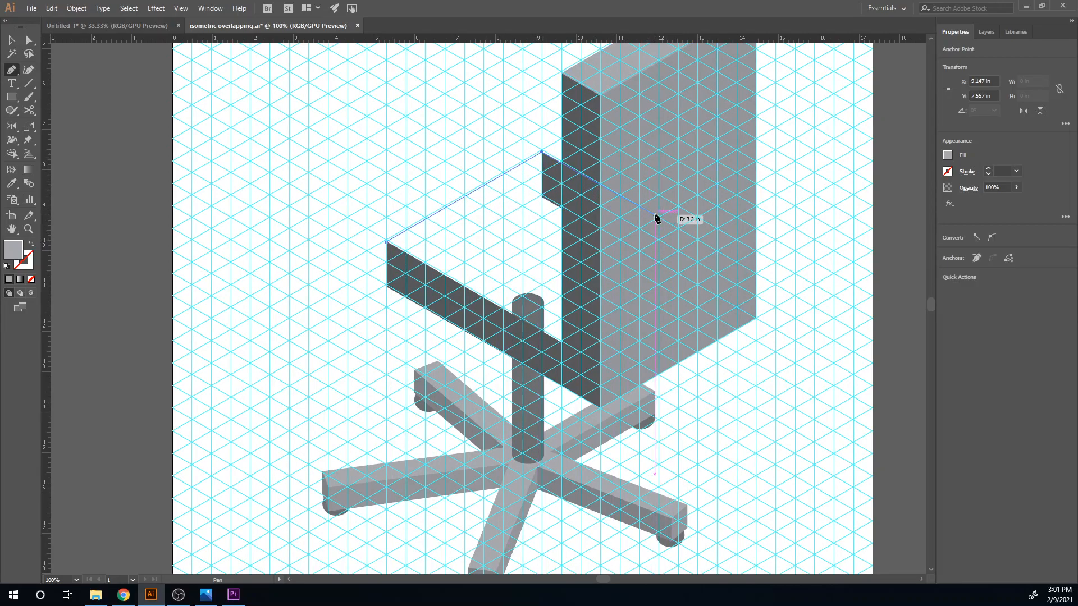
left_click(655, 214)
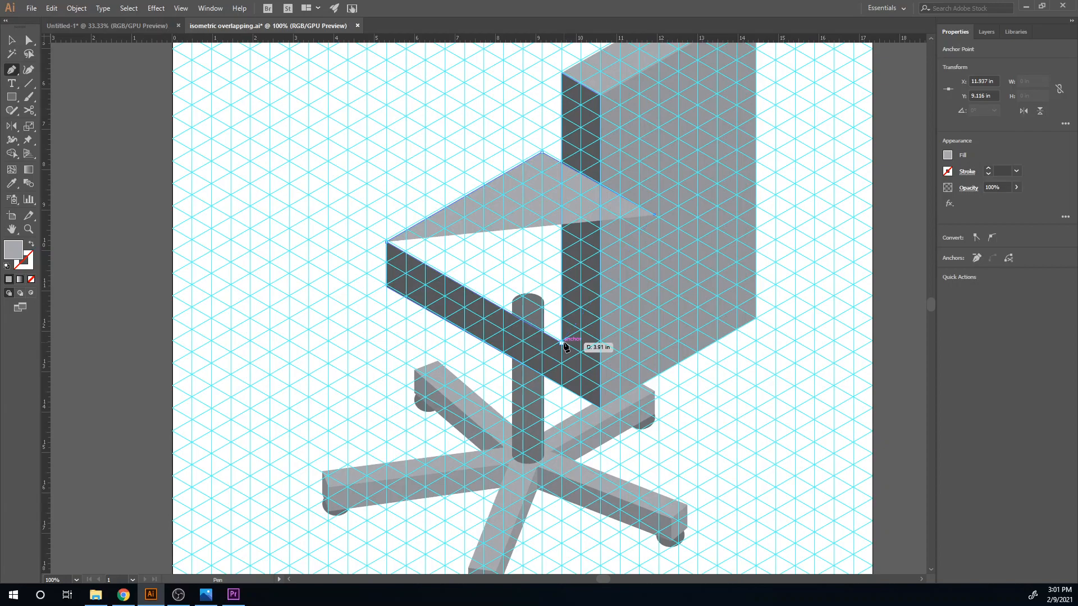
left_click(562, 342)
left_click(386, 242)
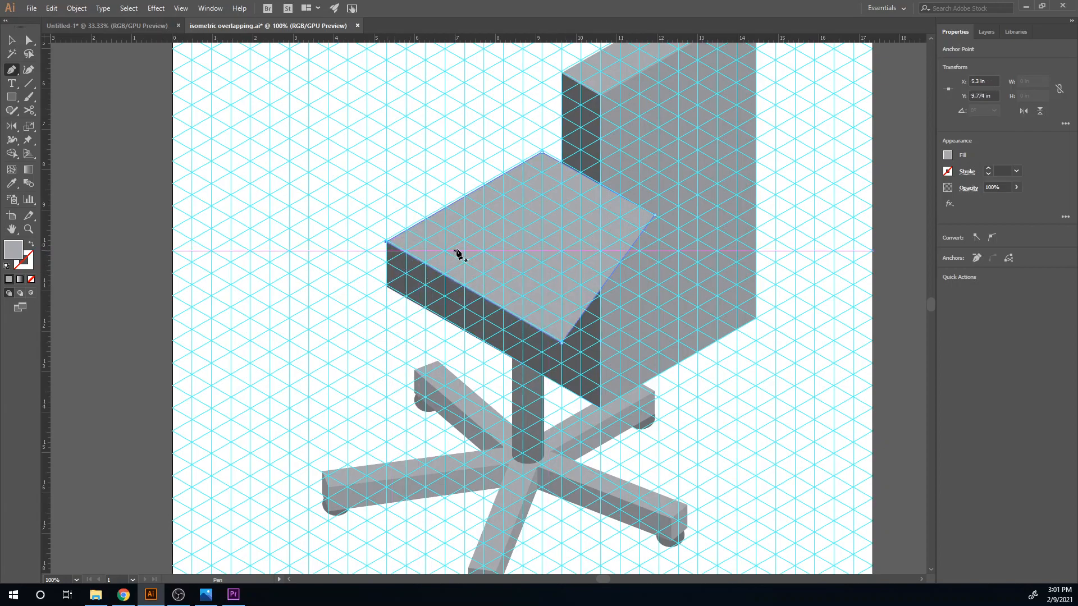
- Restack the seat's top face by sending it to the back and raising it above the post and far profile, still behind the rear panel
key("v")
right_click(470, 238)
mouse_move(529, 416)
left_click(639, 444)
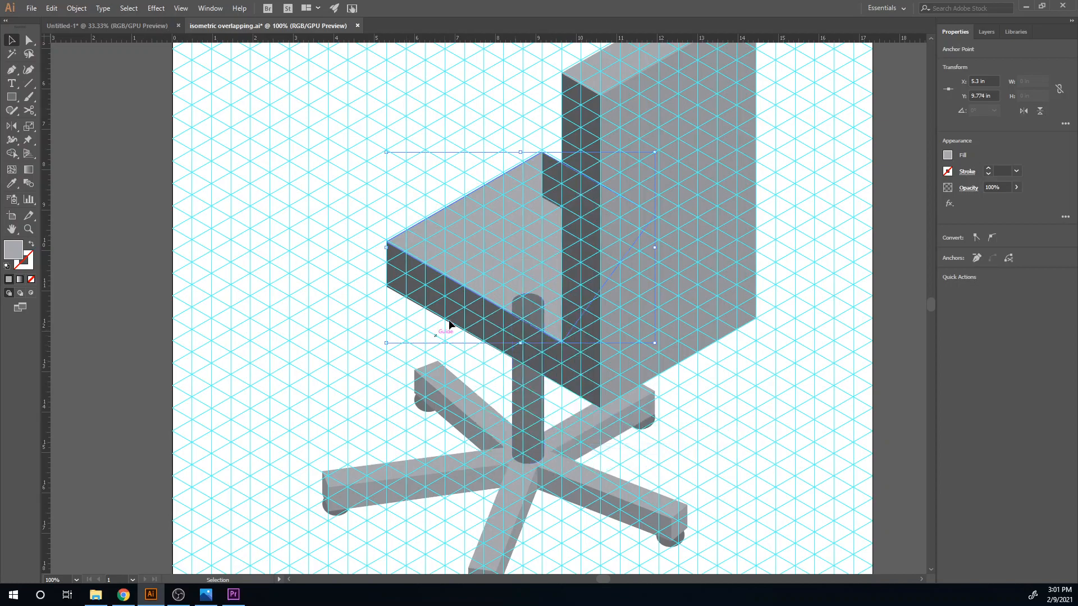
key("a")
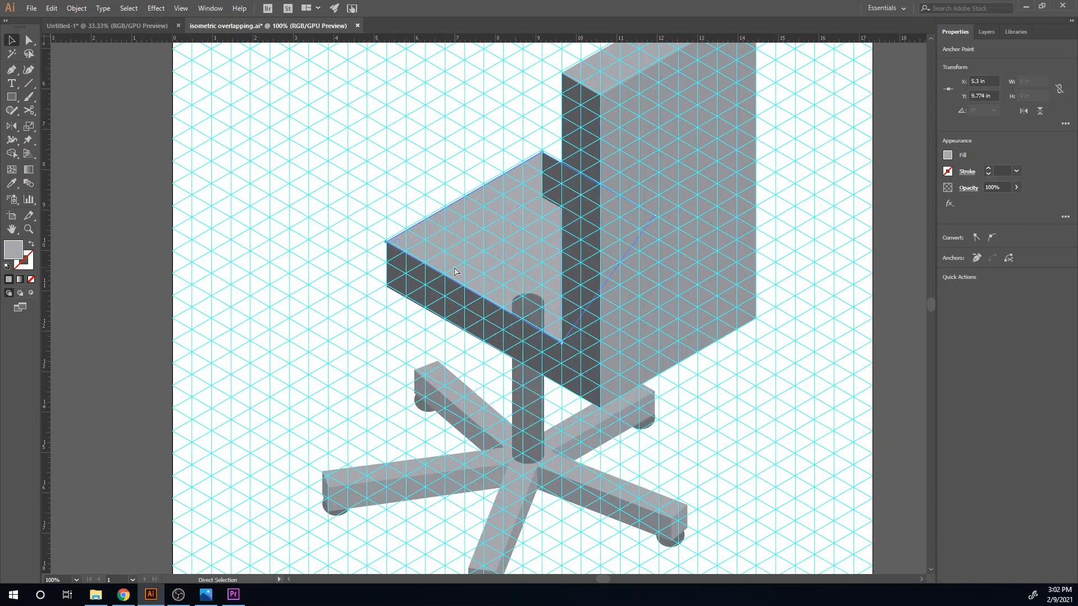
key("ctrl+bracketright")
key("ctrl+bracketright")
key("ctrl+bracketright")
key("v")
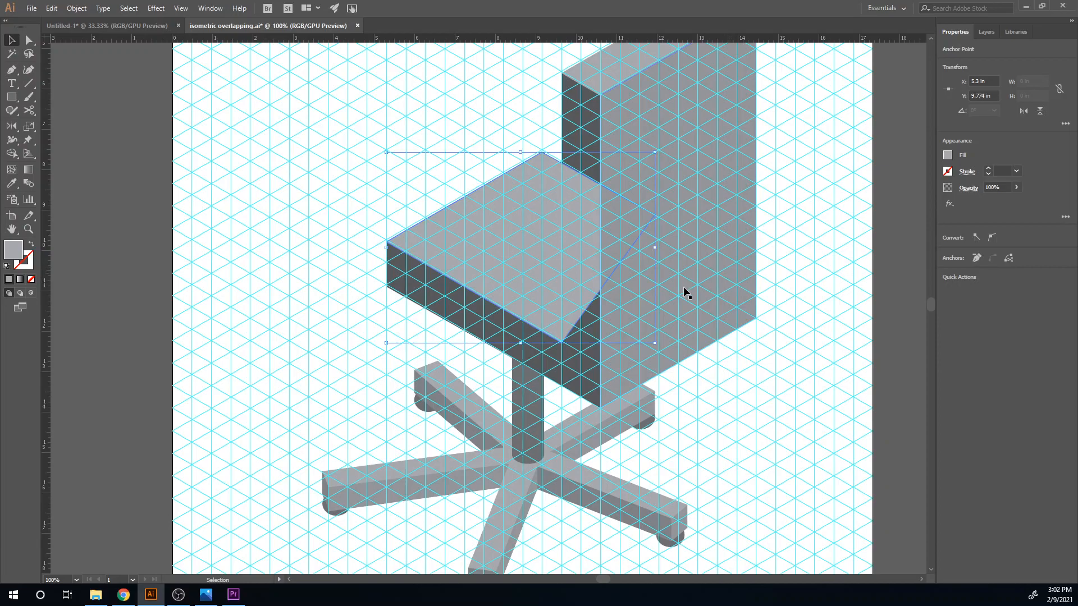
- Bring the near side profile in front of the seat's top face and recolor it with a medium gray sampled from the base
left_click(582, 381, "ctrl")
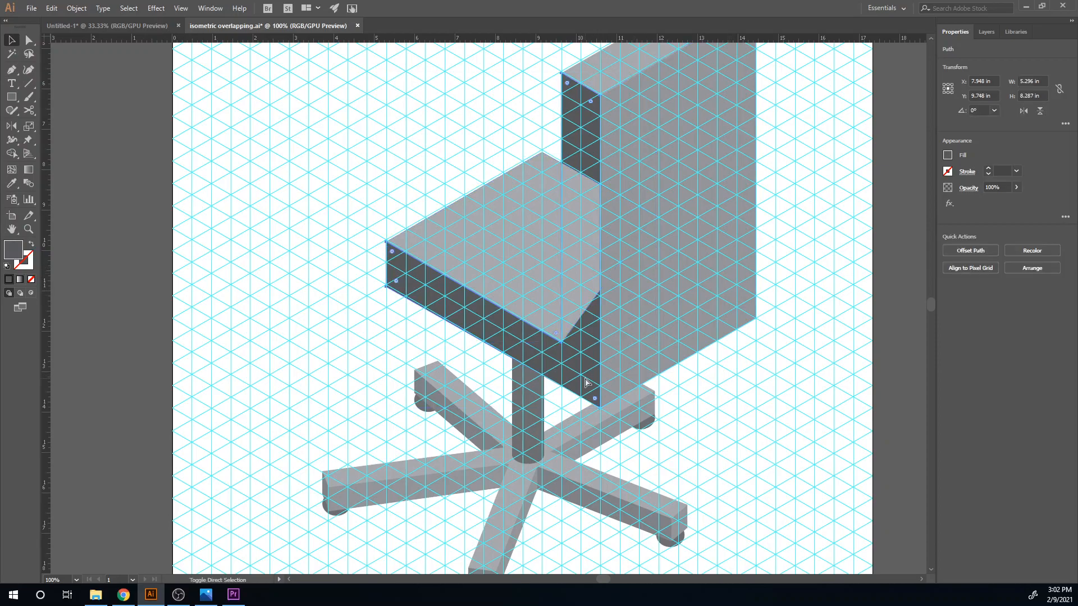
key("ctrl+bracketright")
scroll(340, 302, "down", 2)
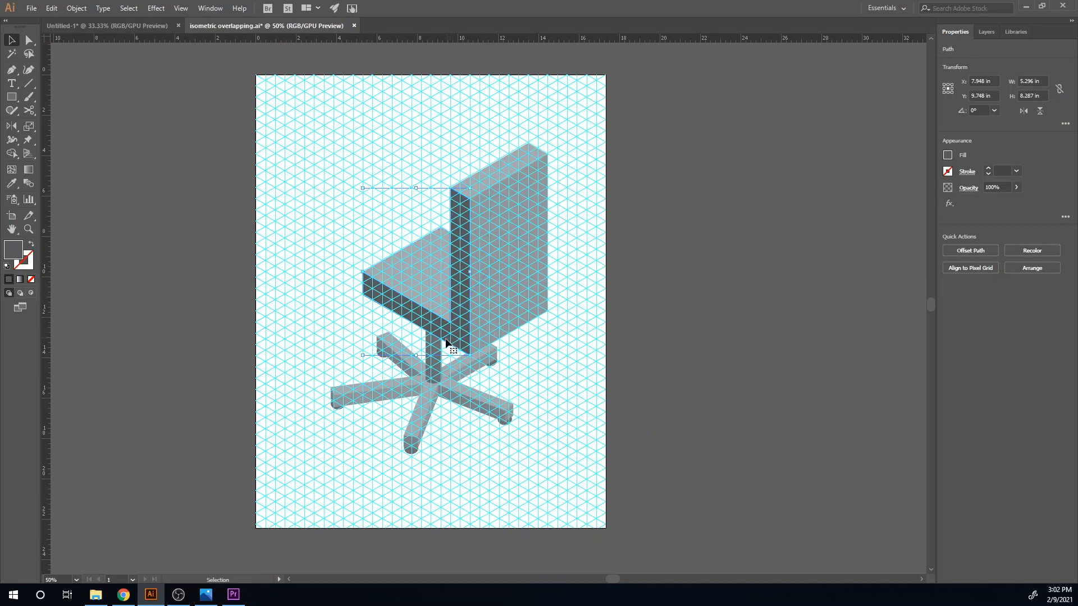
key("i")
left_click(404, 367)
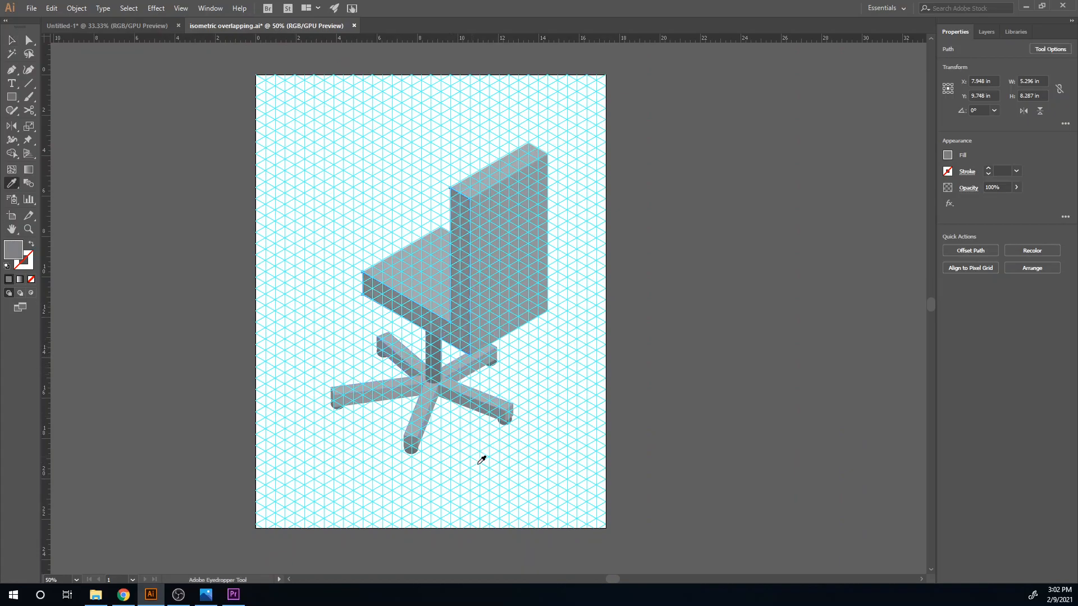
- Recolor the chair's central post with a light gray swatch
key("v")
left_click(469, 463)
left_click(434, 376)
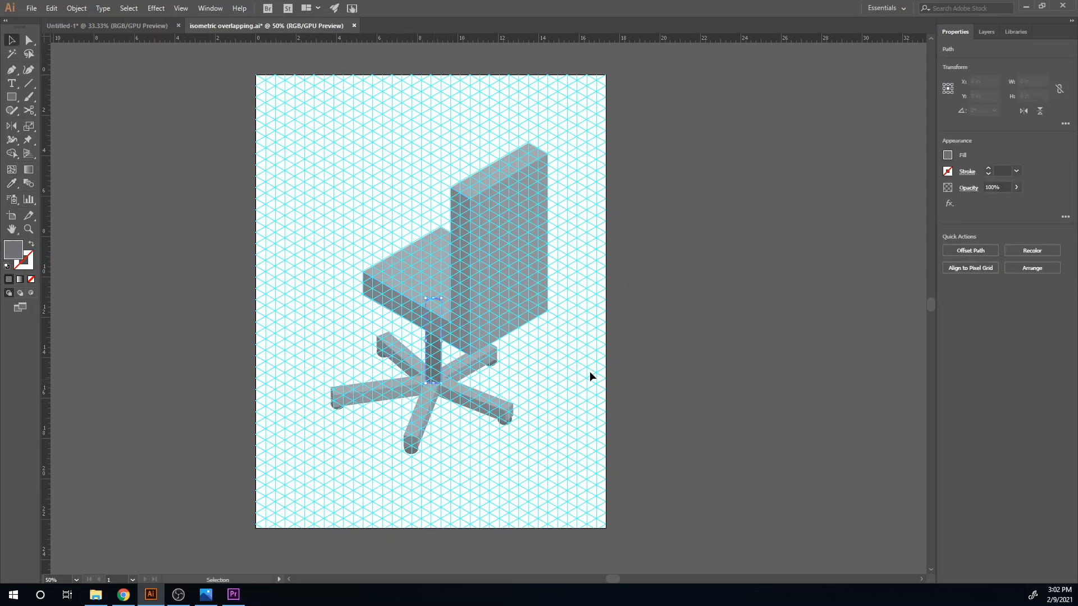
left_click(948, 155)
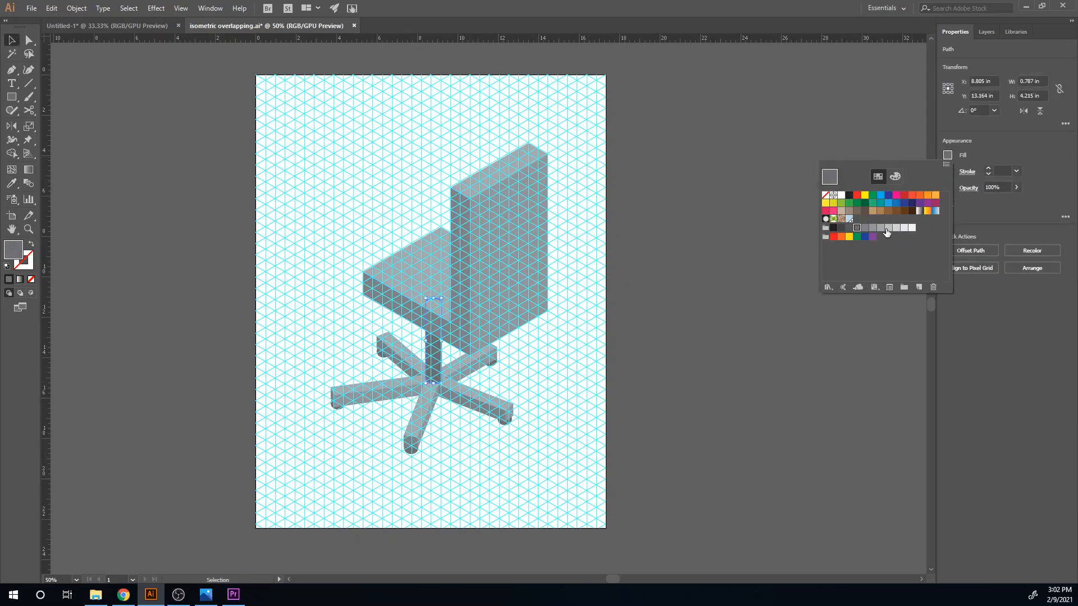
left_click(887, 232)
left_click(478, 478)
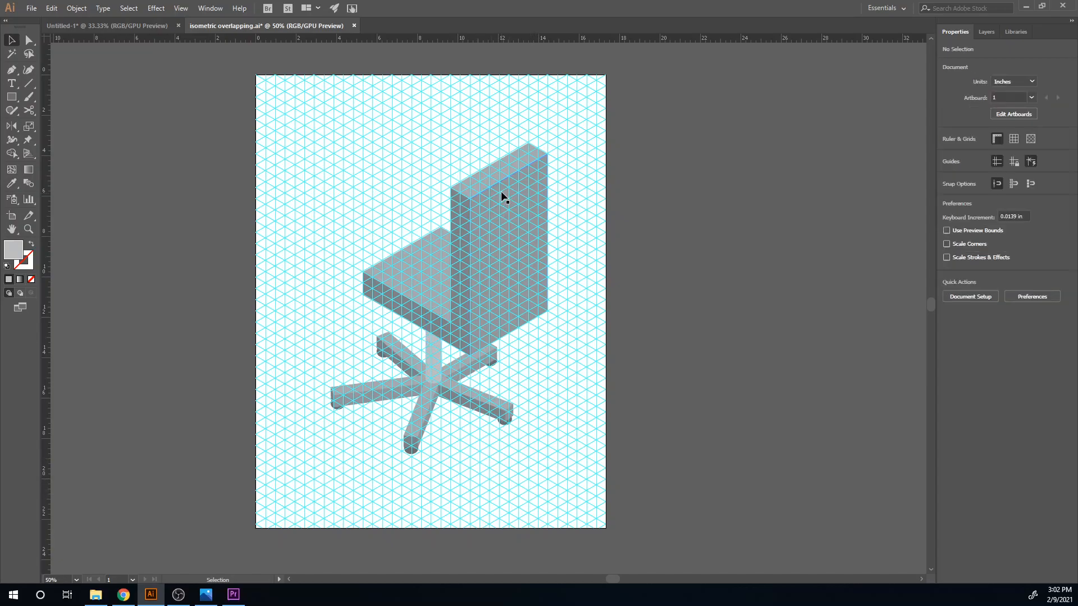
- Shift the seat and backrest faces down and to the left over the base, and delete the dark far side profile left behind
left_click(437, 276, "shift")
left_click(494, 273, "shift")
left_click(500, 167, "shift")
left_click_drag(531, 264, 514, 272)
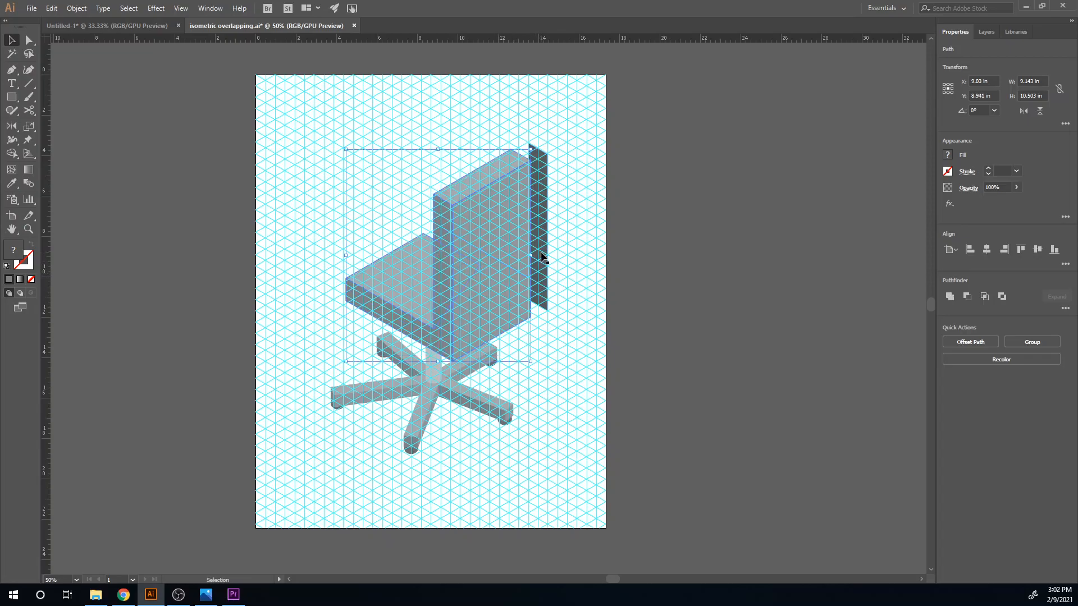
left_click(545, 258)
left_click(569, 312)
left_click(544, 295)
key("Delete")
- Hide the grid guides, lower the seat and backrest farther onto the base, and realign the backrest's top face with its panels
left_click_drag(486, 316, 531, 318)
left_click(409, 280)
left_click(416, 341, "shift")
left_click(506, 292, "shift")
key("ctrl+semicolon")
key("v")
left_click_drag(506, 289, 495, 298)
left_click(542, 347)
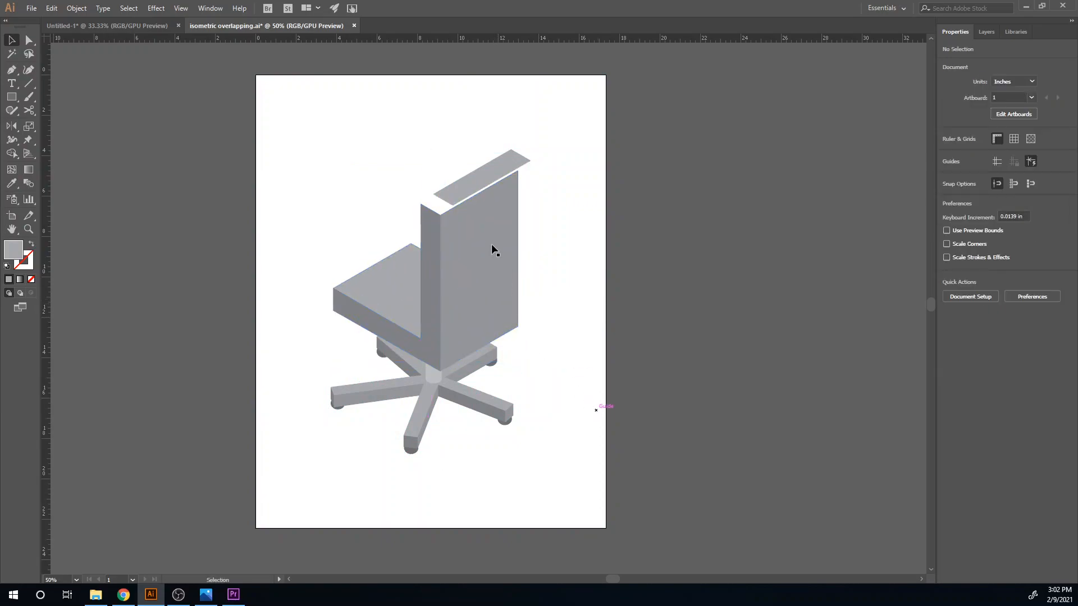
left_click_drag(470, 194, 457, 204)
left_click(623, 271)
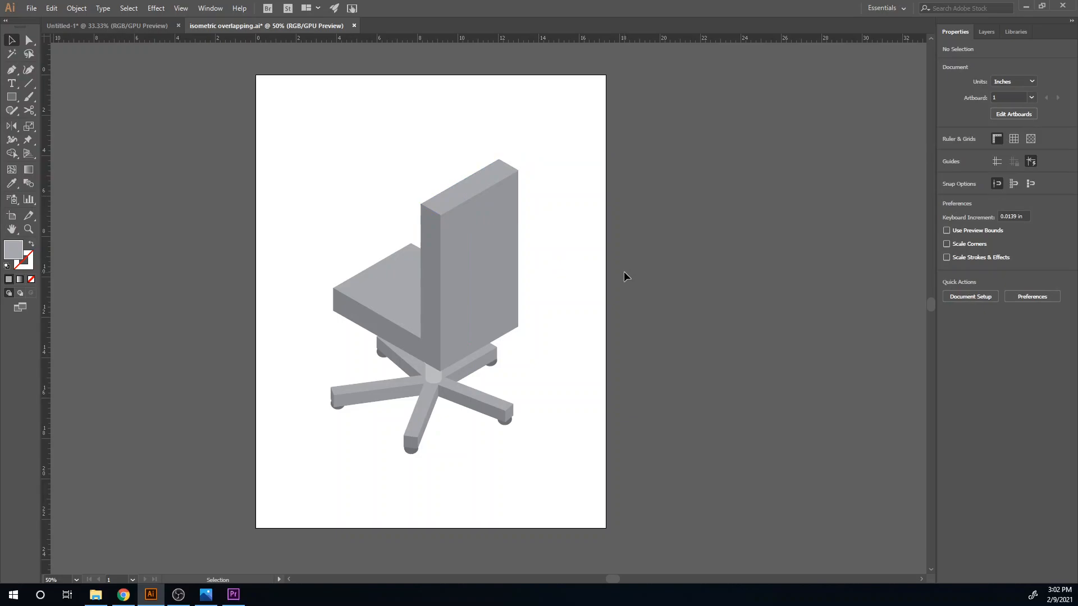
- Group the whole chair and move it off the artboard, onto the empty canvas to its right
left_click_drag(529, 463, 271, 140)
key("ctrl+g")
left_click_drag(481, 342, 838, 273)
left_click(375, 414)
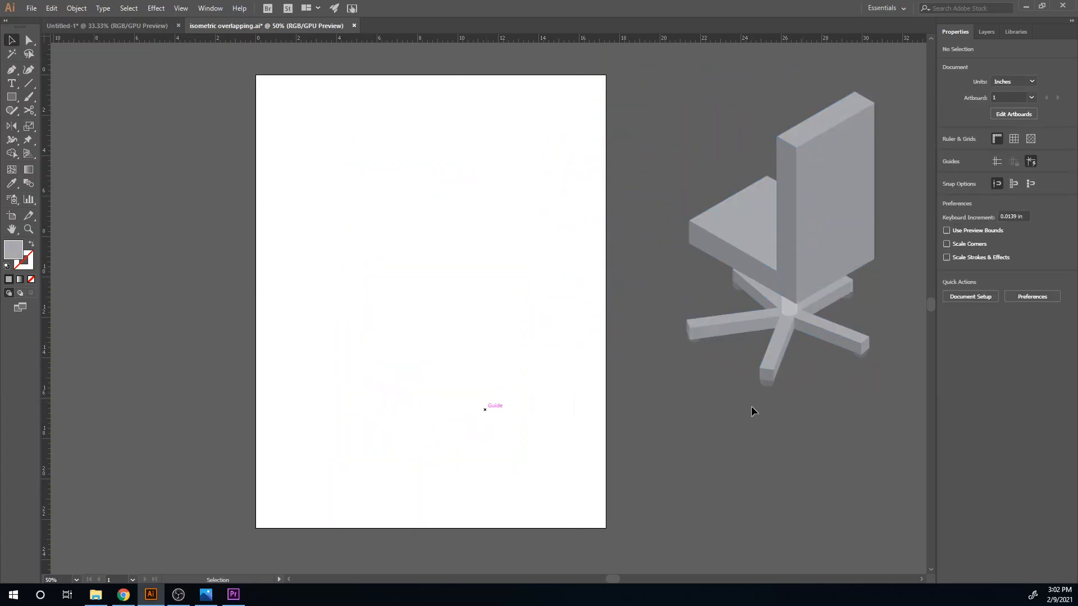
- Show the grid guides and draw an isometric tabletop face about 13.5 in wide and 7.8 in high on the empty artboard
key("a")
key("ctrl+semicolon")
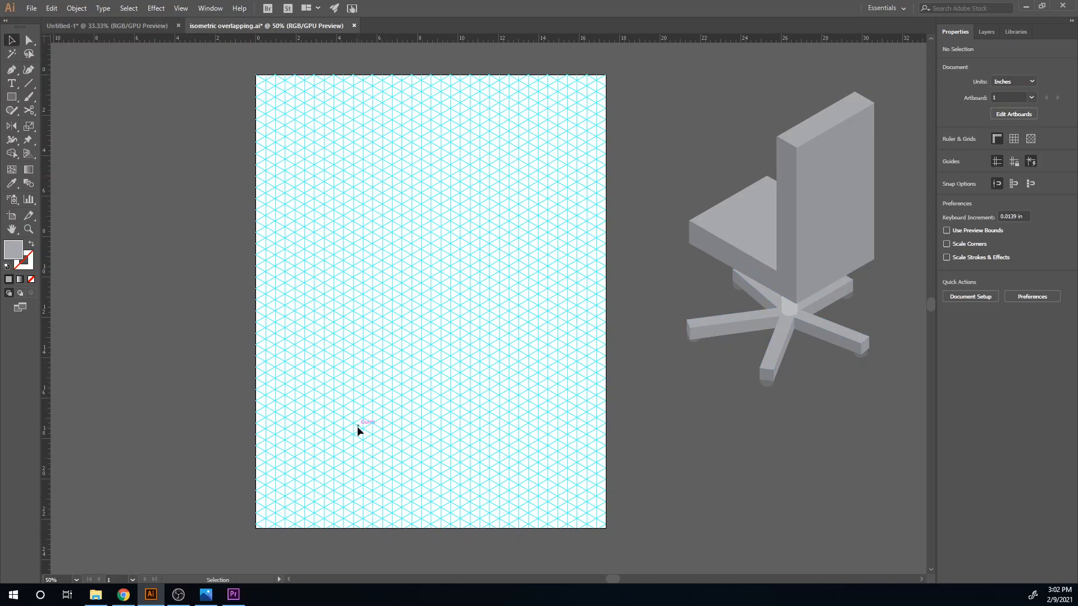
key("p")
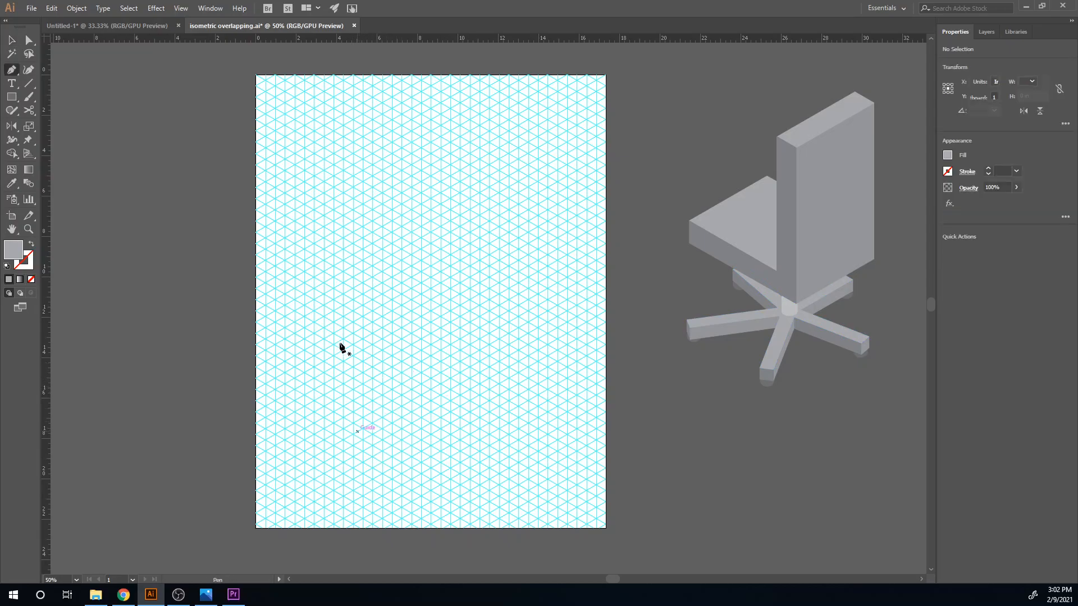
left_click(304, 283)
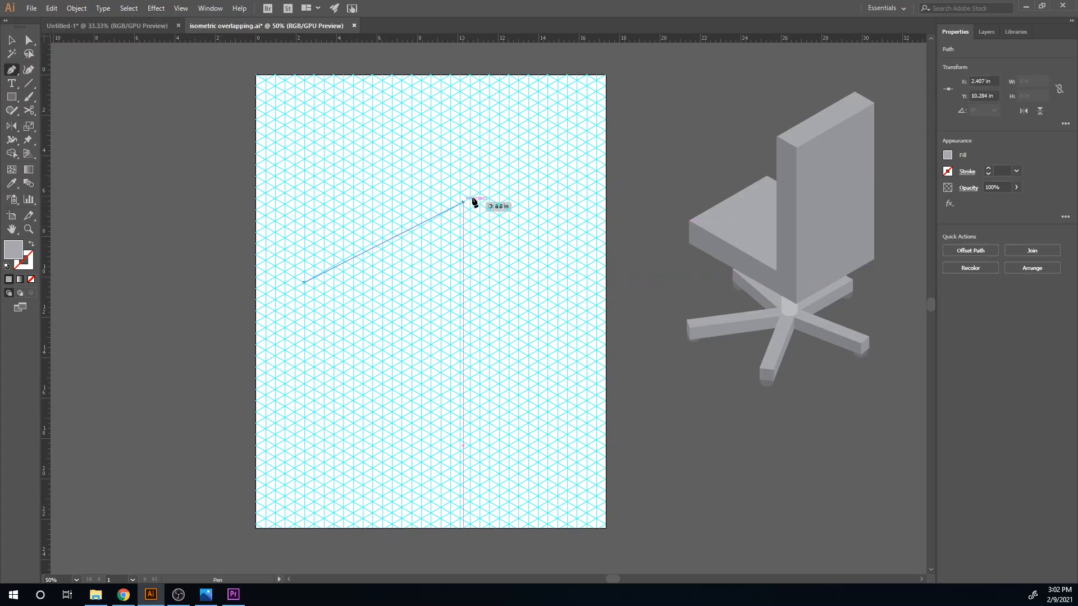
left_click(479, 182)
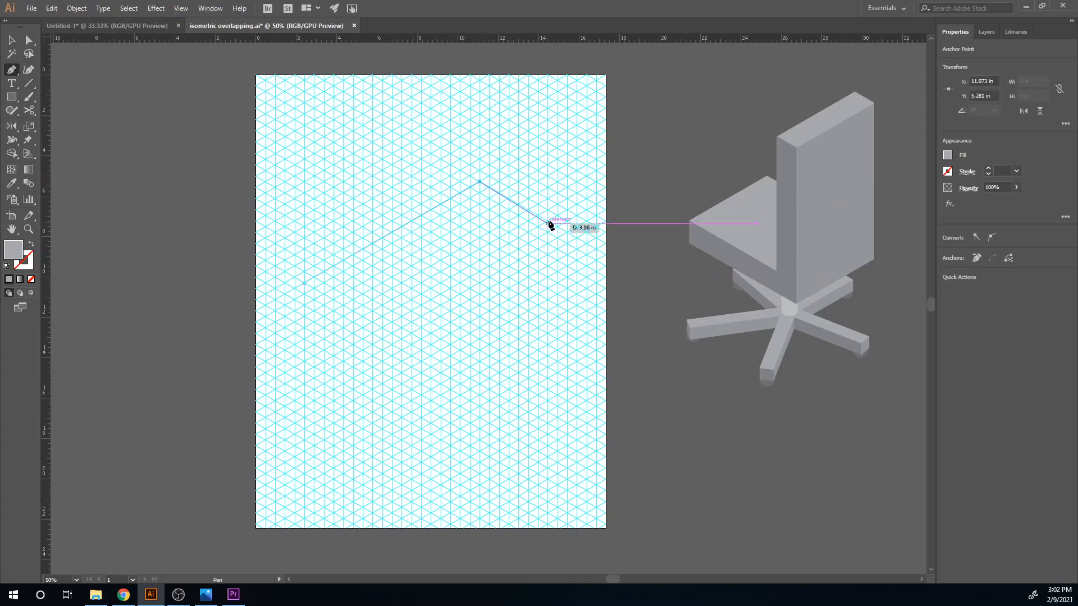
left_click(576, 238)
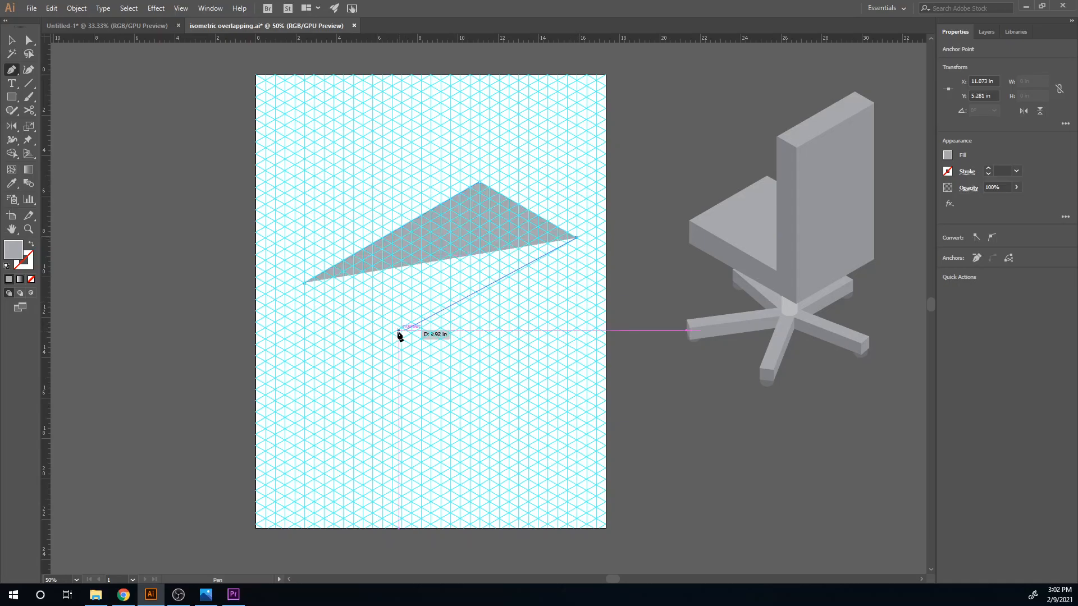
left_click(401, 339)
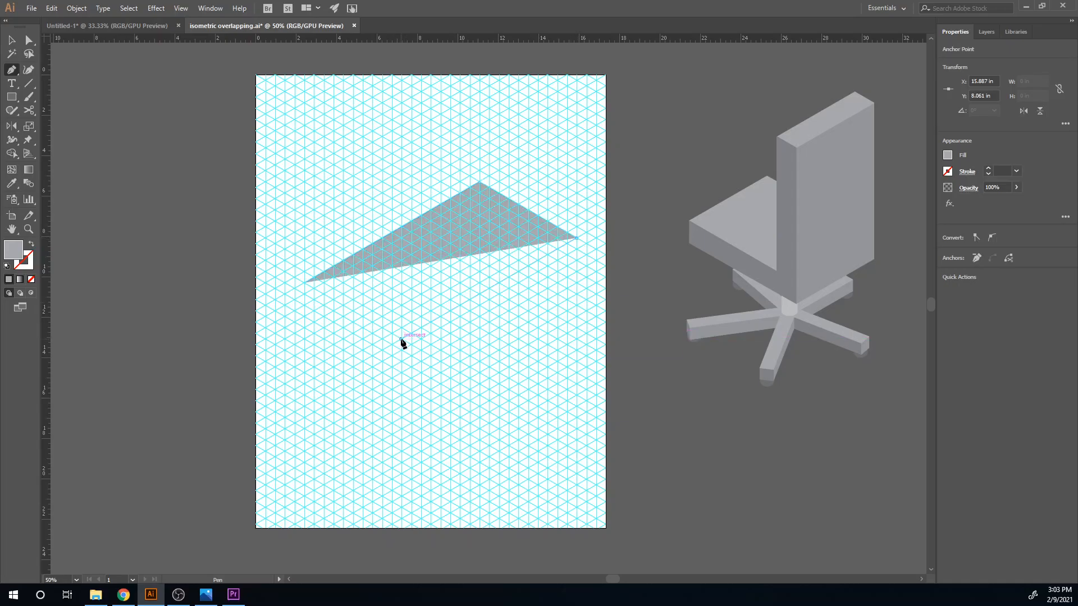
left_click(306, 285)
- Fill the tabletop face with a light tan brown swatch
key("v")
left_click(412, 313)
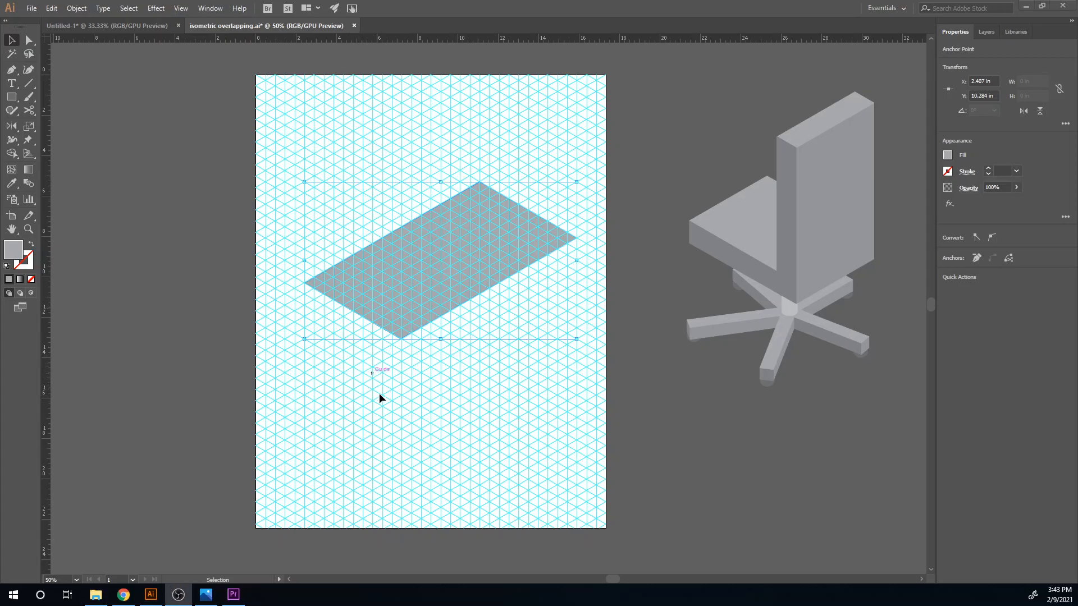
left_click(379, 394)
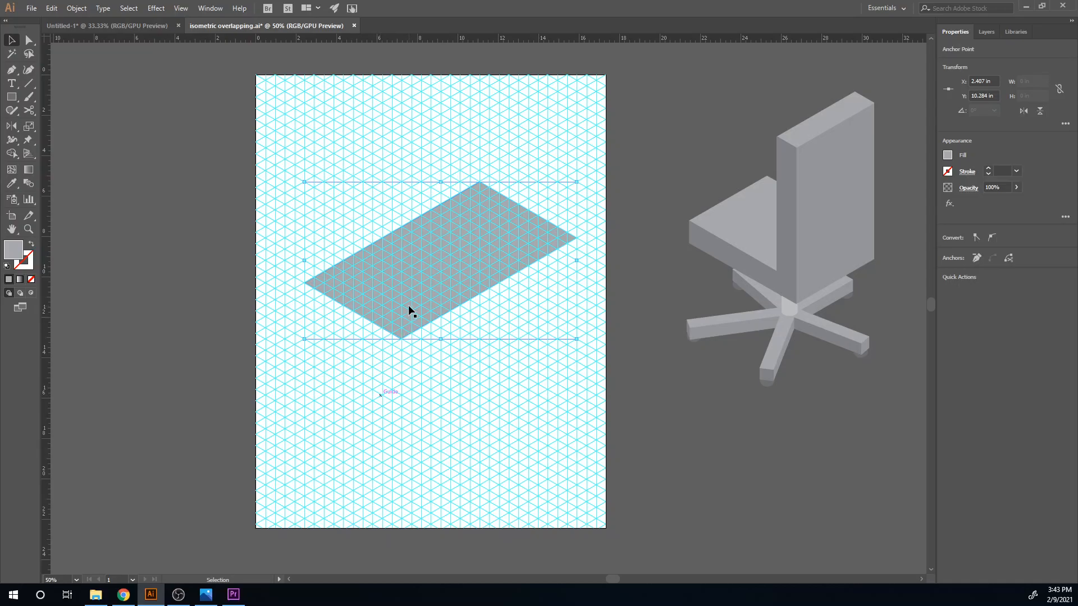
left_click(948, 156)
left_click(359, 386)
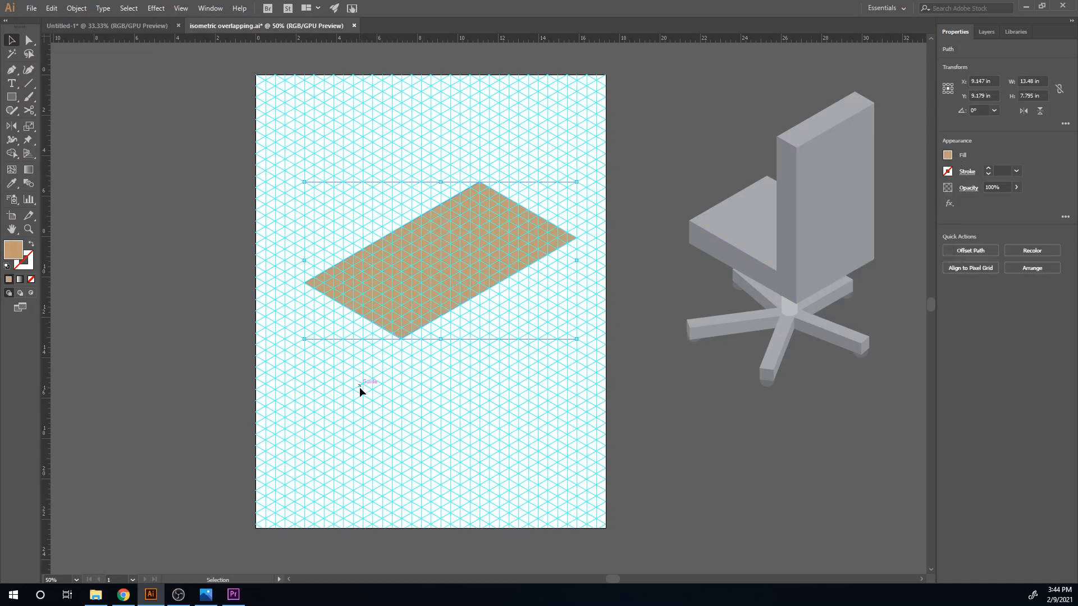
- Draw the tabletop's left edge face, one grid unit thick, beneath its short front-left side with the Pen tool
scroll(393, 375, "up", 3)
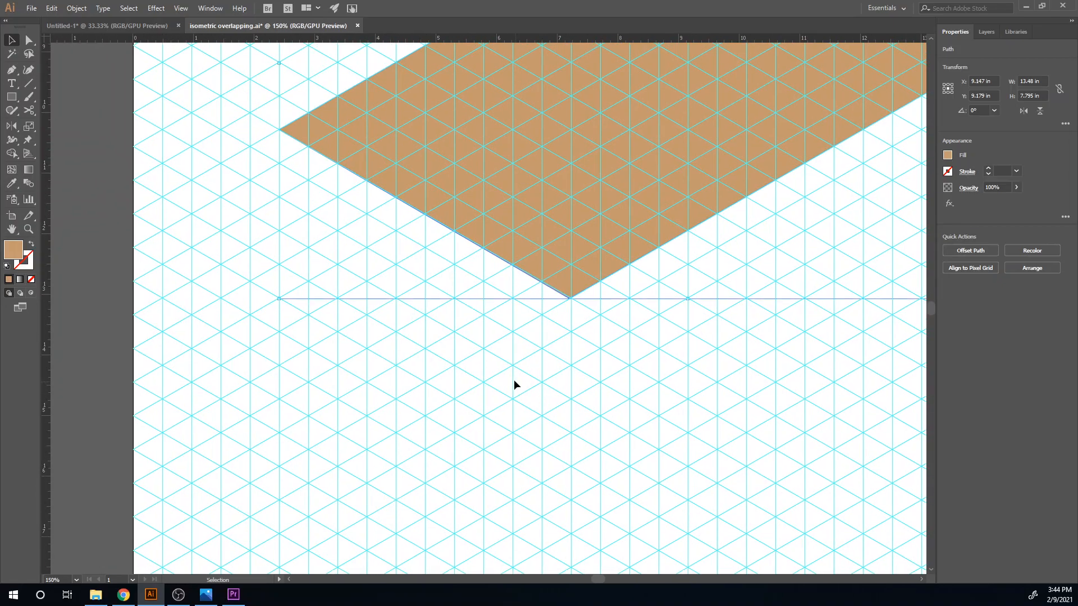
key("p")
left_click(298, 231, "ctrl")
left_click(279, 130)
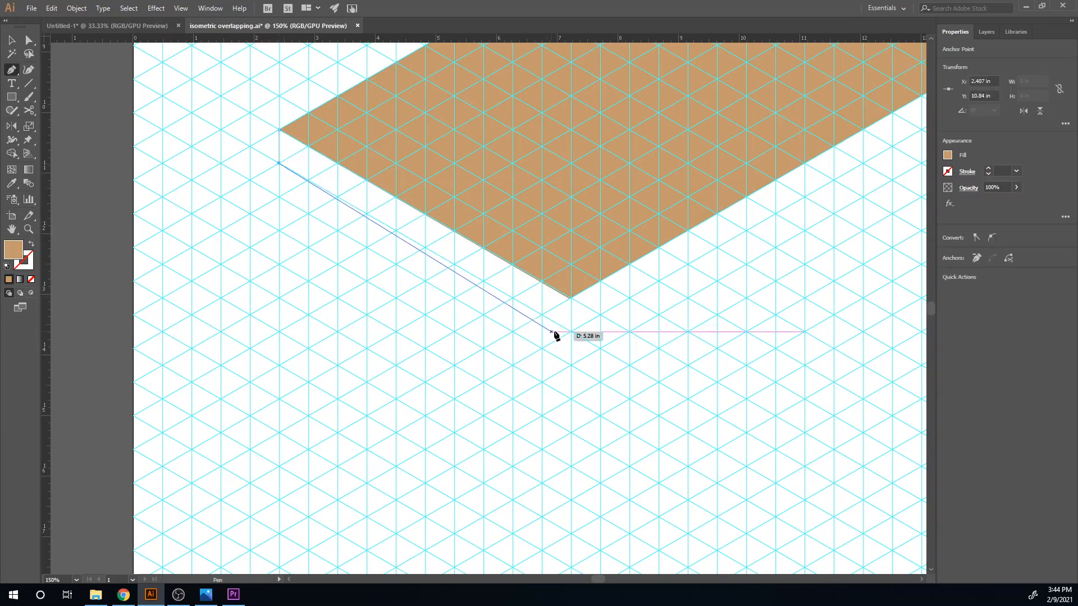
left_click(570, 331)
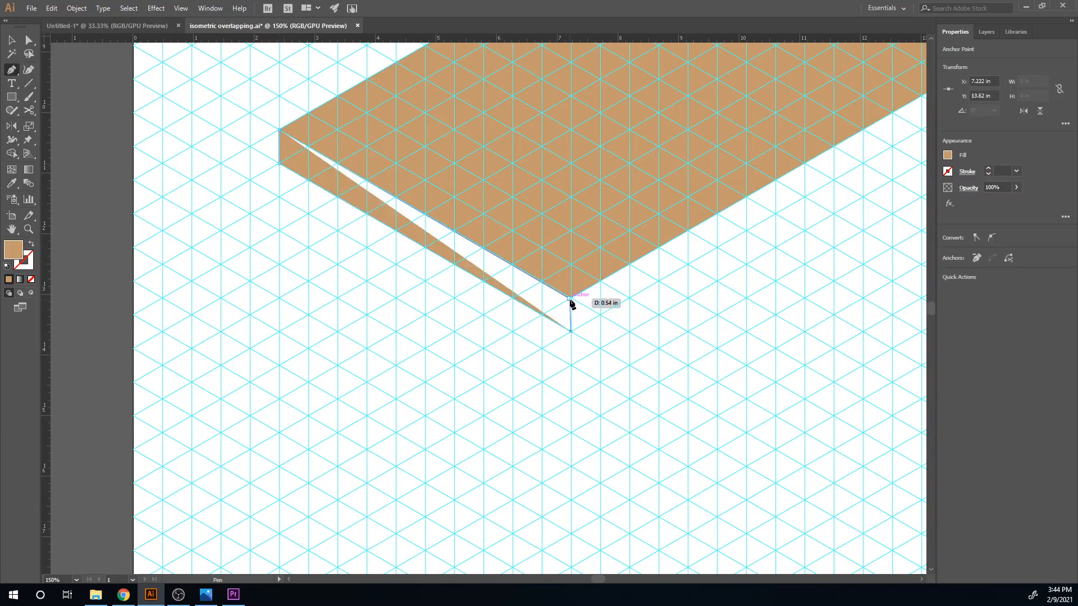
left_click(570, 299)
left_click(279, 129)
- Fill the tabletop's left edge face with a dark brown swatch
left_click(948, 155)
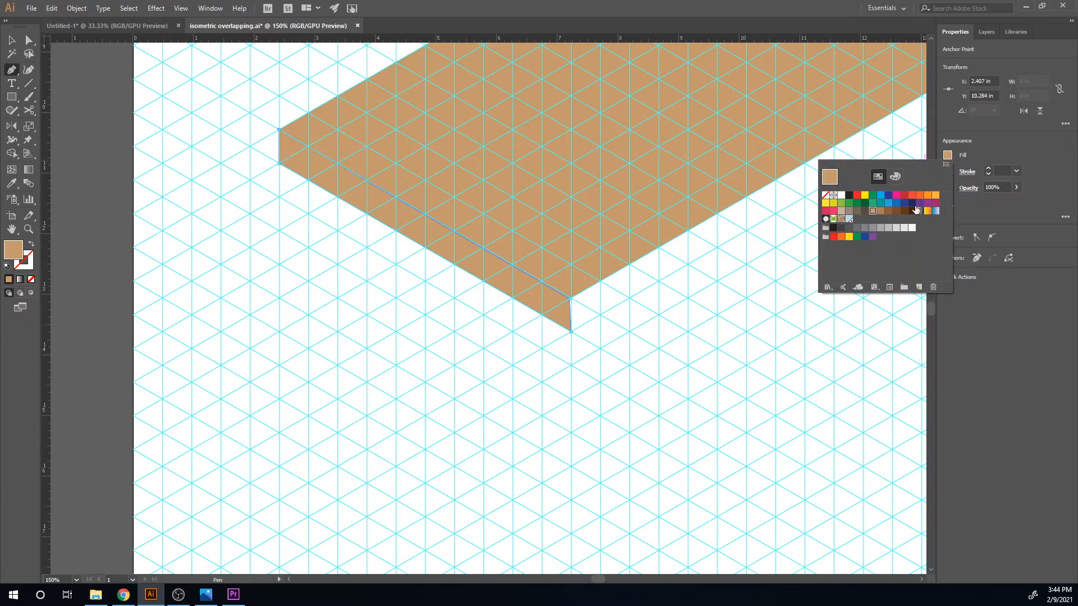
left_click(885, 212)
left_click_drag(589, 284, 563, 354)
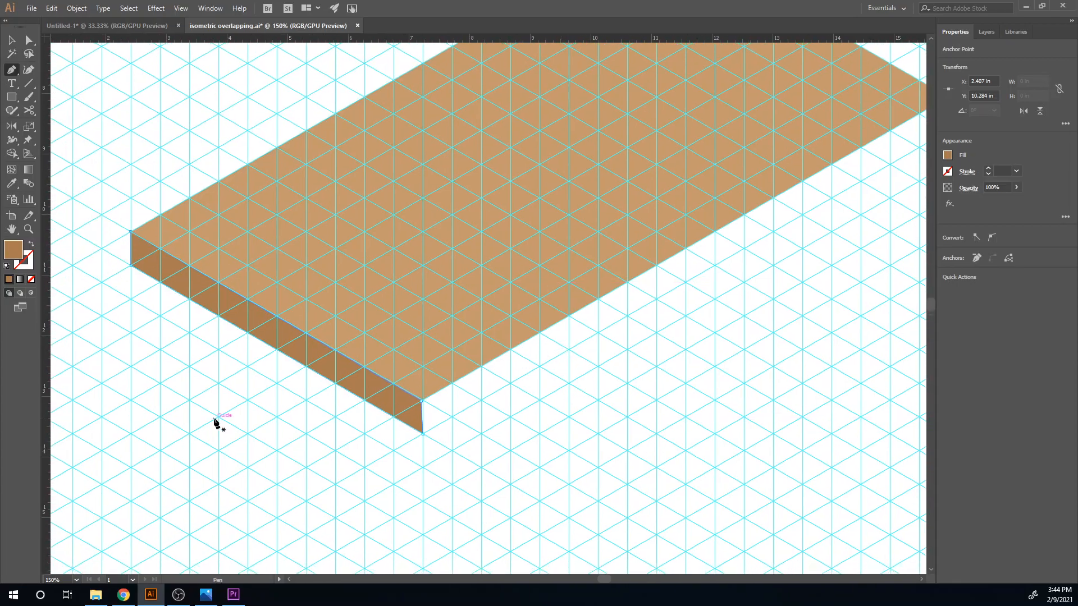
key("c")
key("v")
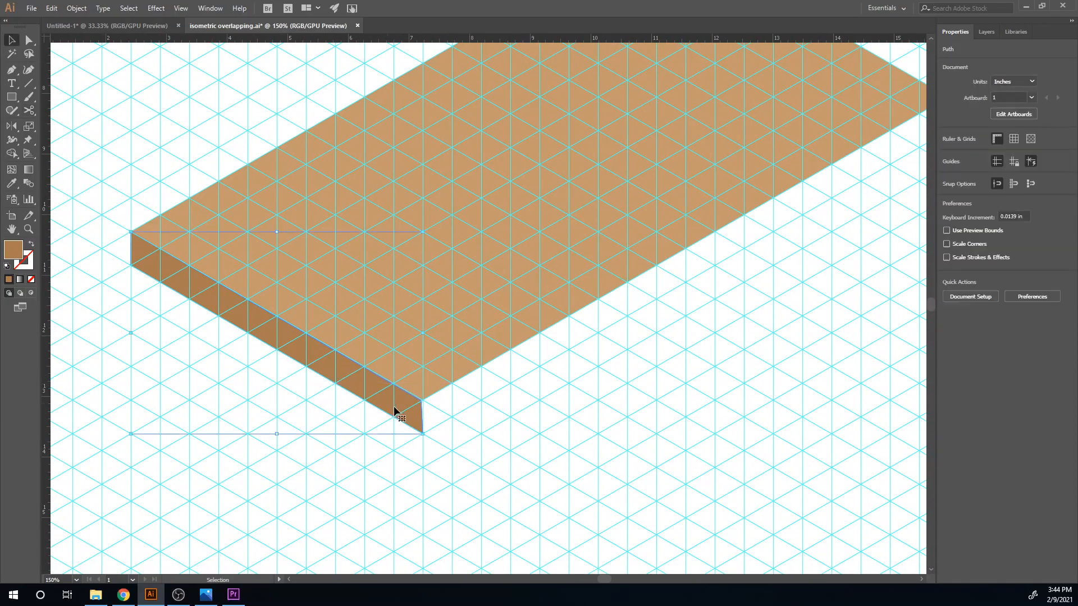
left_click(948, 155)
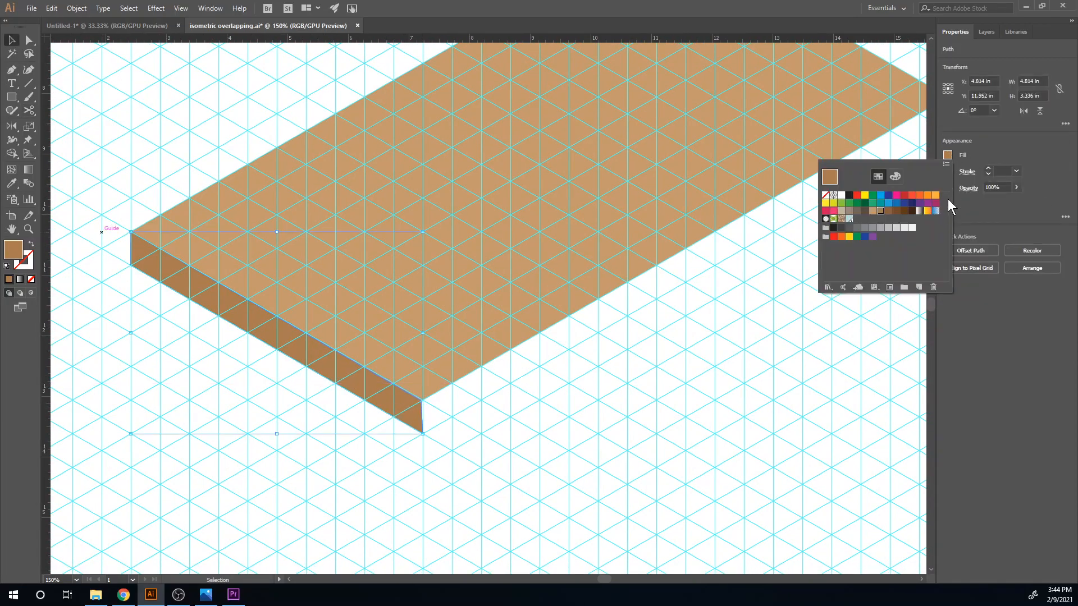
left_click(889, 212)
- Draw the tabletop's long right edge face, one grid unit thick, and fill it with a medium brown between the other two shades
left_click_drag(519, 403, 453, 402)
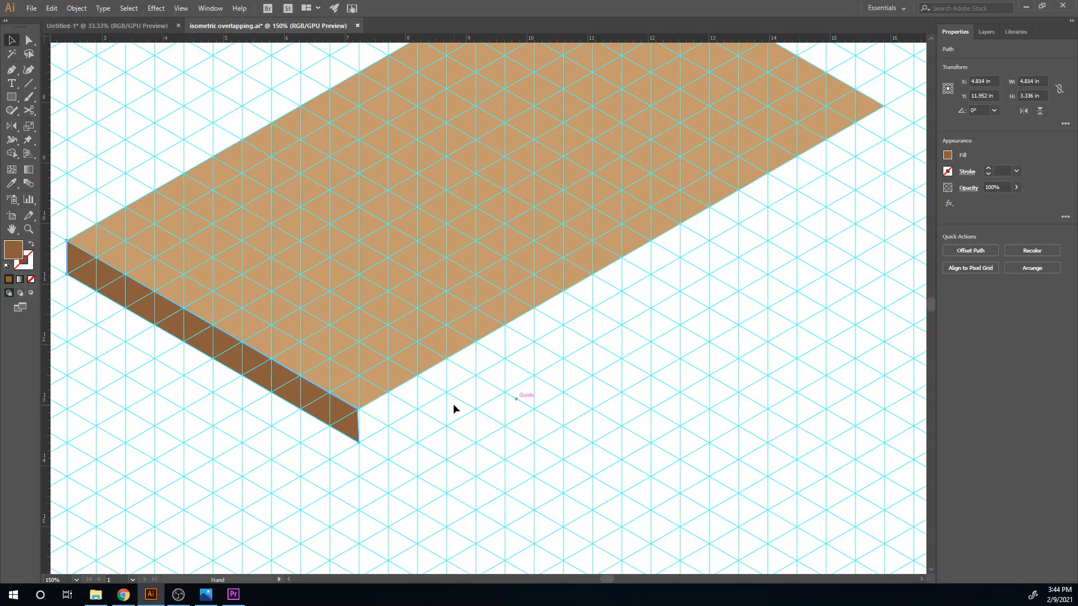
scroll(315, 425, "down", 1)
key("p")
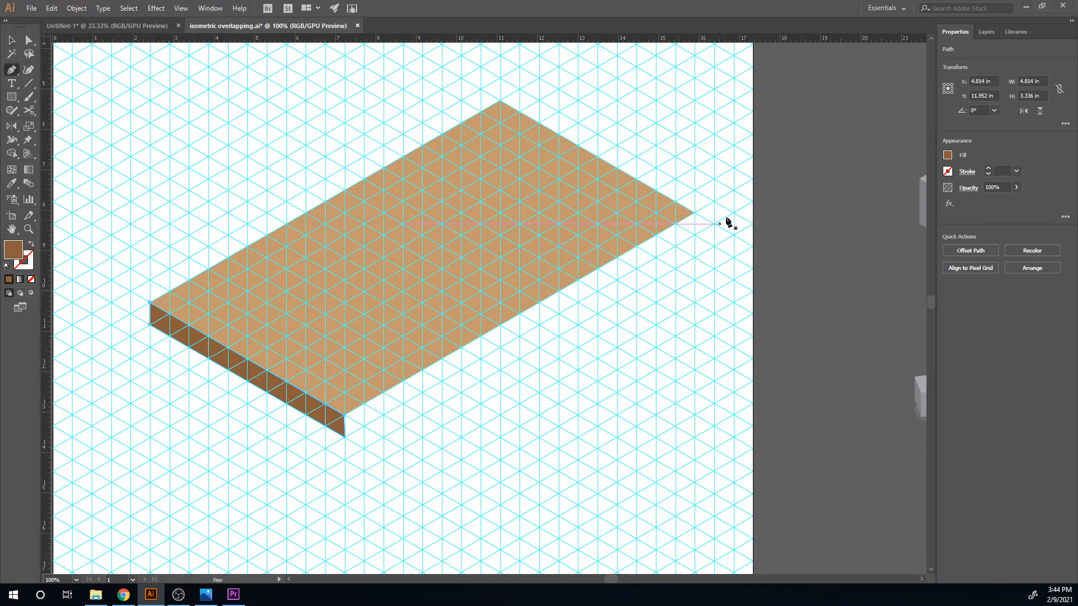
left_click(694, 212)
left_click(345, 415)
left_click(345, 435)
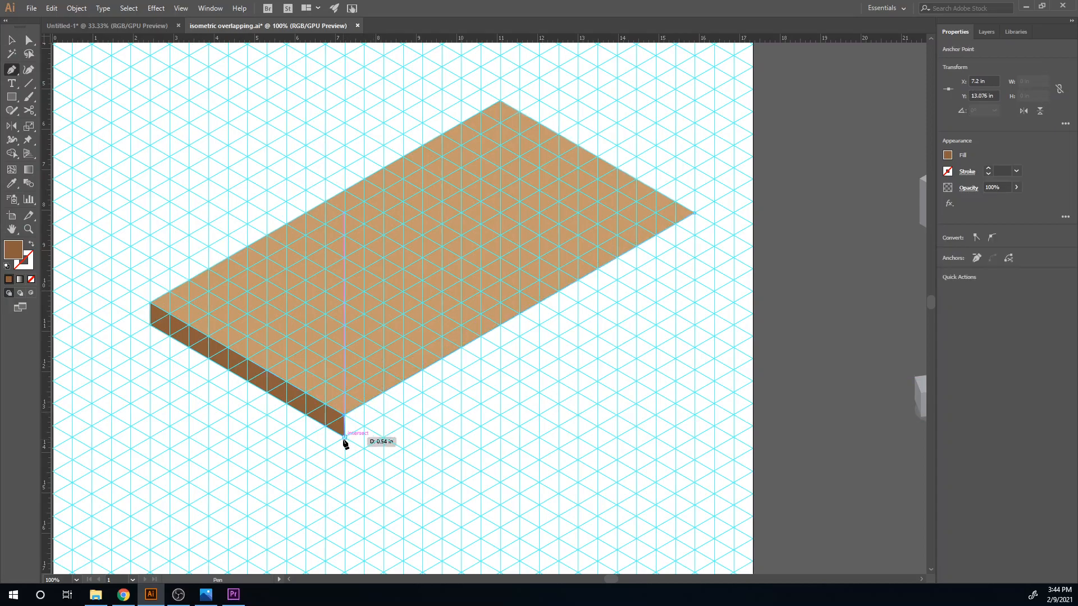
left_click(695, 233)
left_click(694, 212)
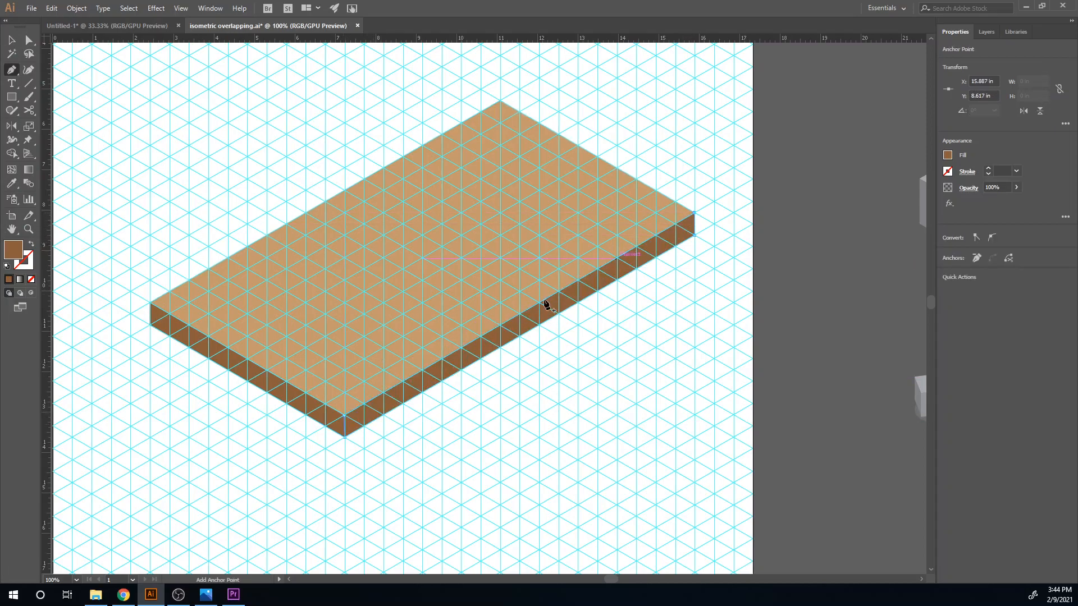
left_click(948, 156)
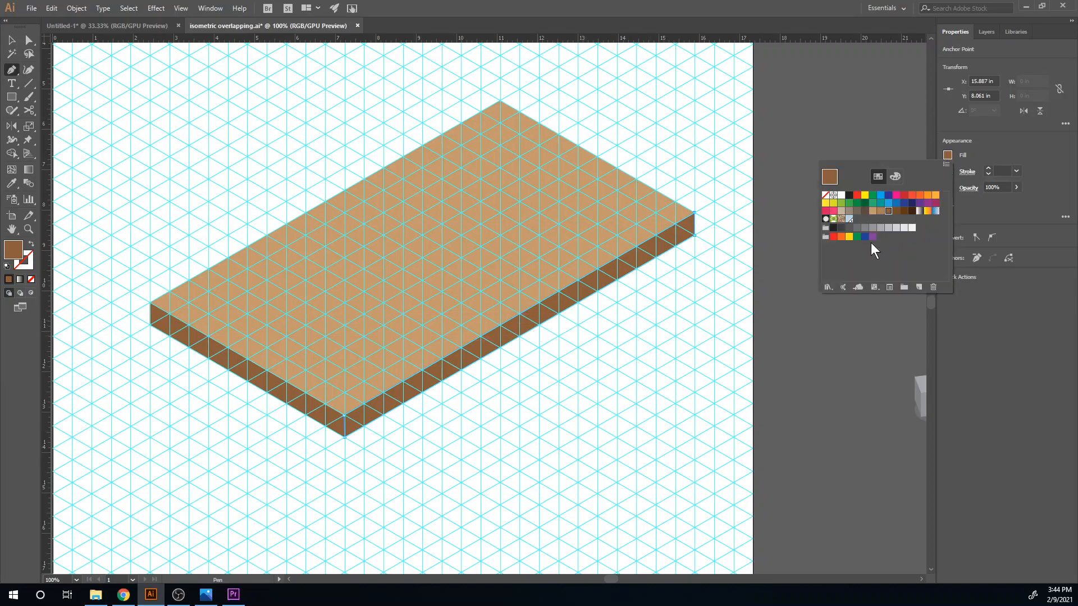
left_click(884, 213)
- Select the tabletop's top and both edge faces and group them
scroll(618, 326, "down", 3)
scroll(618, 325, "left", 3)
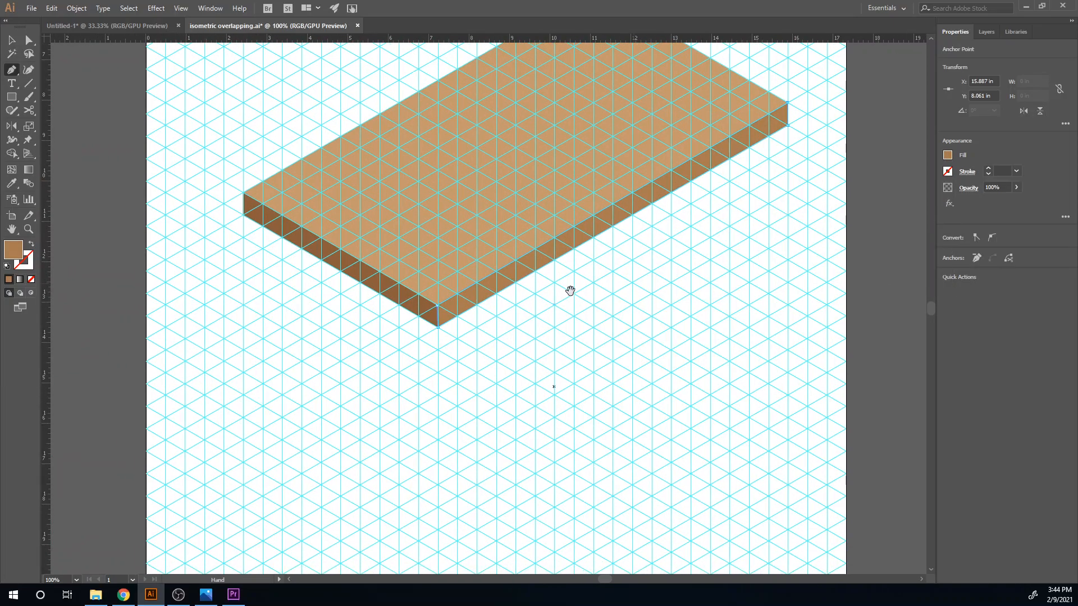
left_click(438, 370)
key("v")
left_click(405, 237)
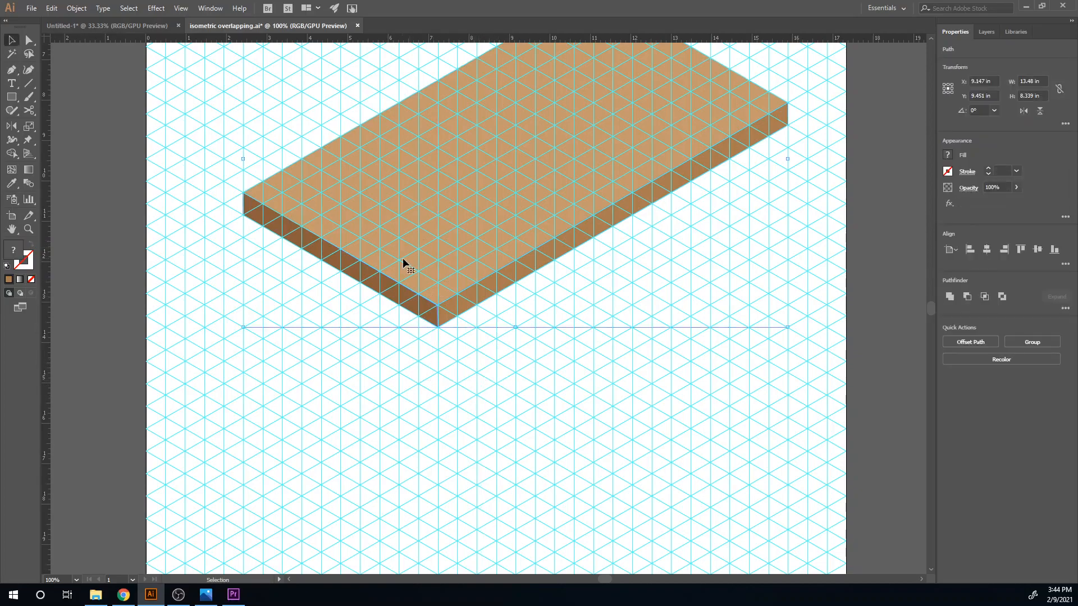
left_click(1022, 340)
left_click(677, 356)
left_click(449, 385)
- Draw the front leg's left face below the tabletop's near corner, about 0.48 in wide and 6.4 in high, and select it
key("p")
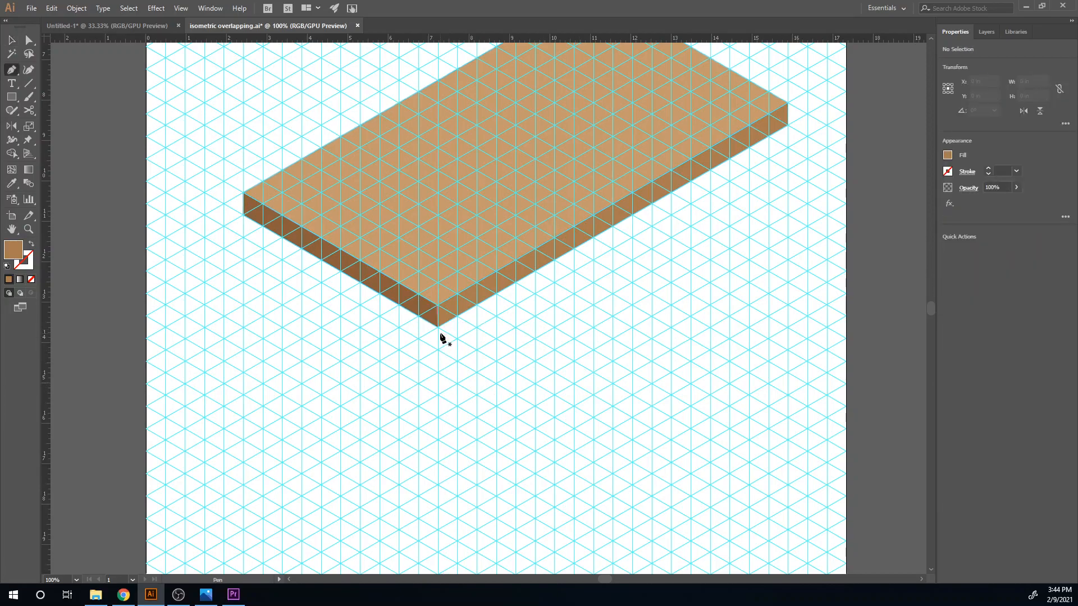
left_click(438, 327)
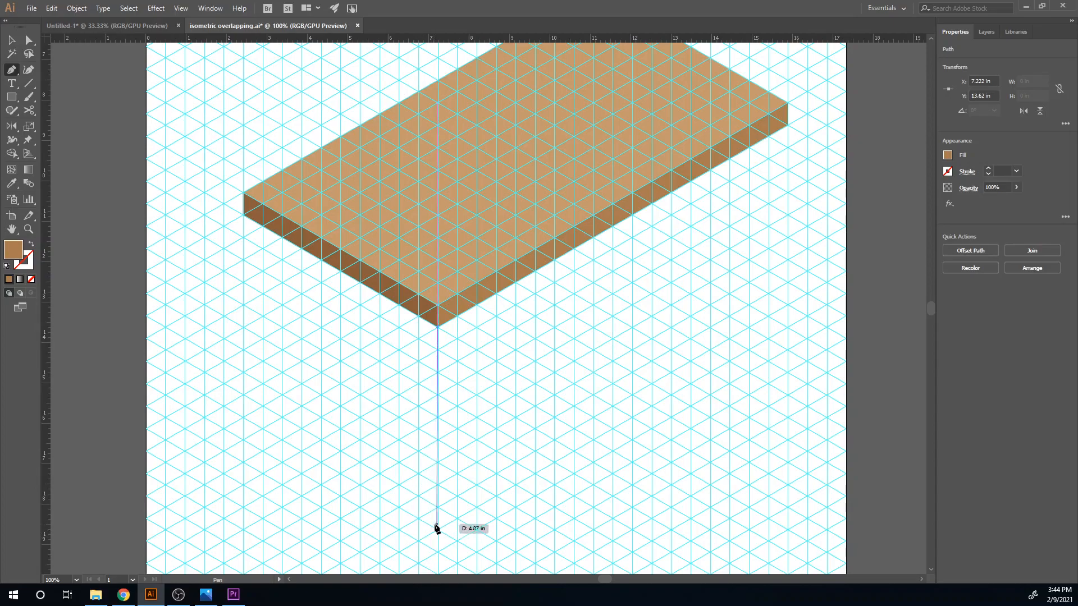
scroll(438, 524, "down", 5)
left_click(441, 436)
left_click(422, 435)
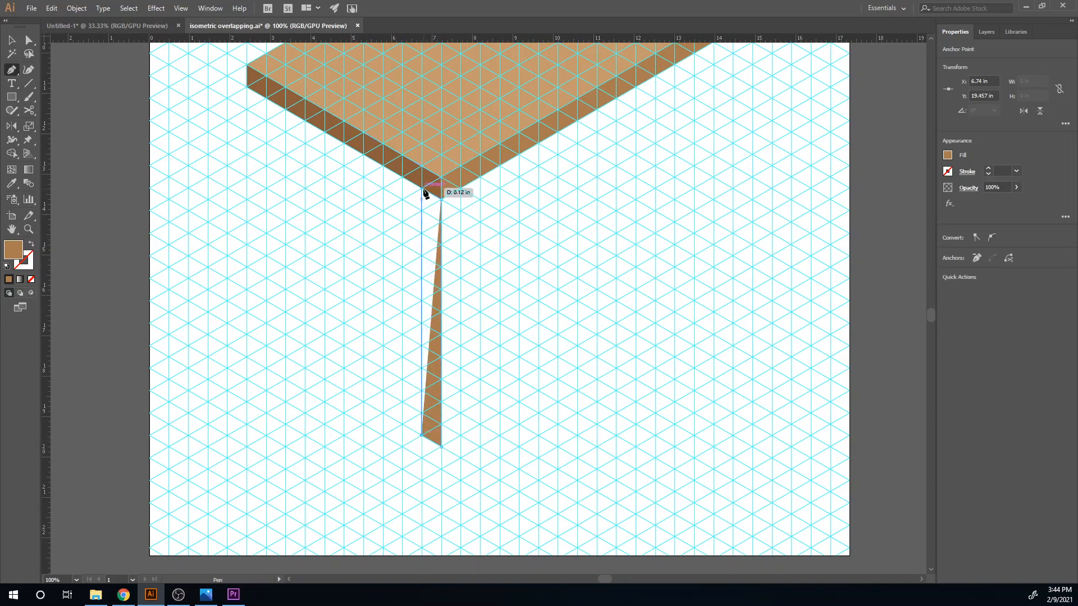
left_click(421, 188)
left_click(441, 200)
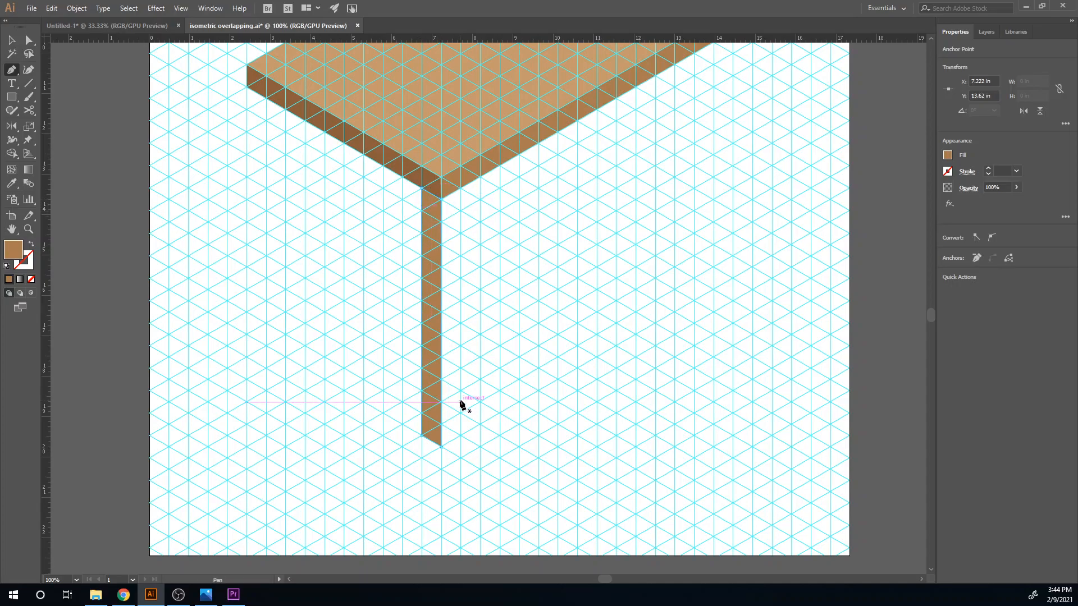
key("v")
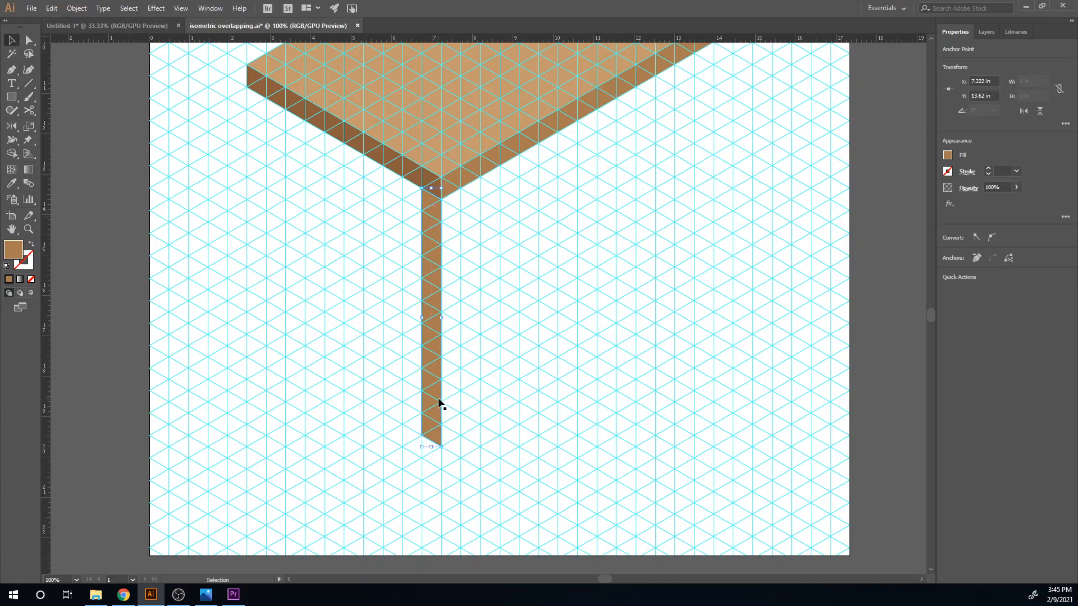
left_click(429, 409)
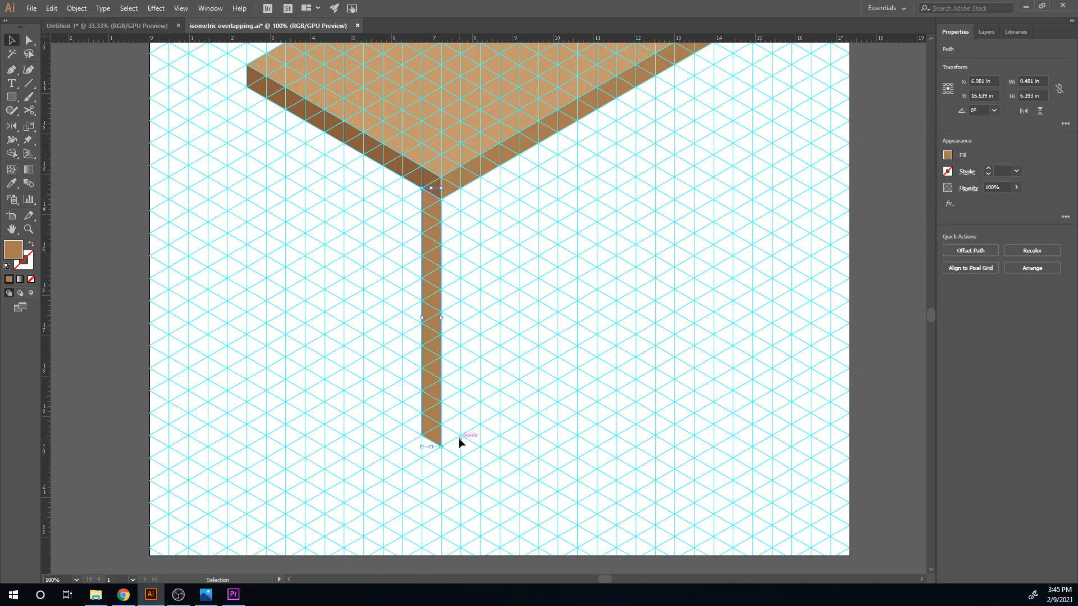
- Draw the front leg's right face, one grid unit wide, and fill it with the light brown swatch
key("p")
left_click(441, 447)
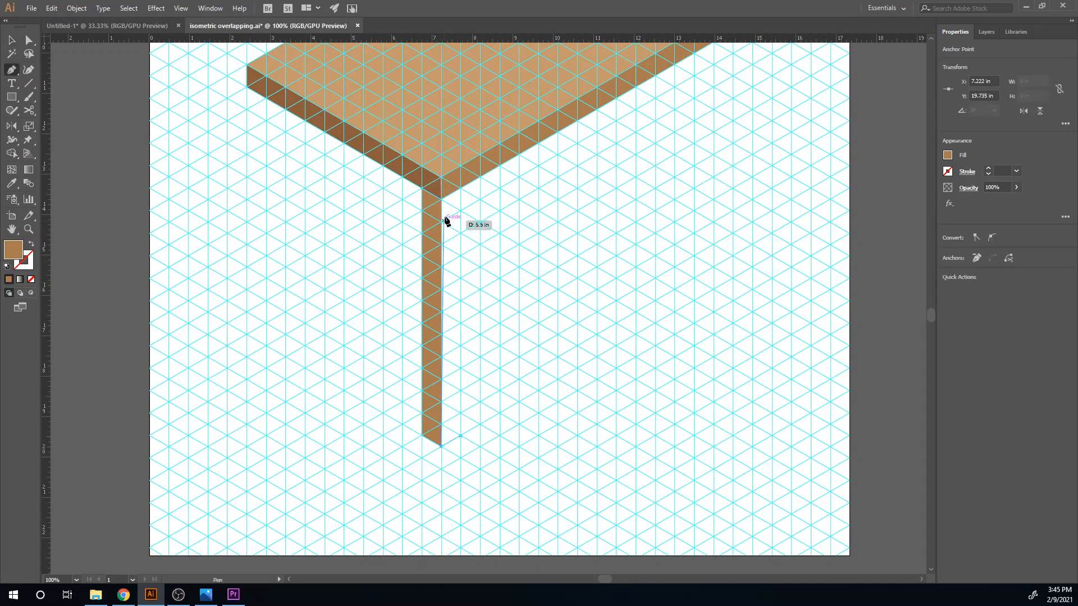
left_click(442, 198)
left_click(461, 188)
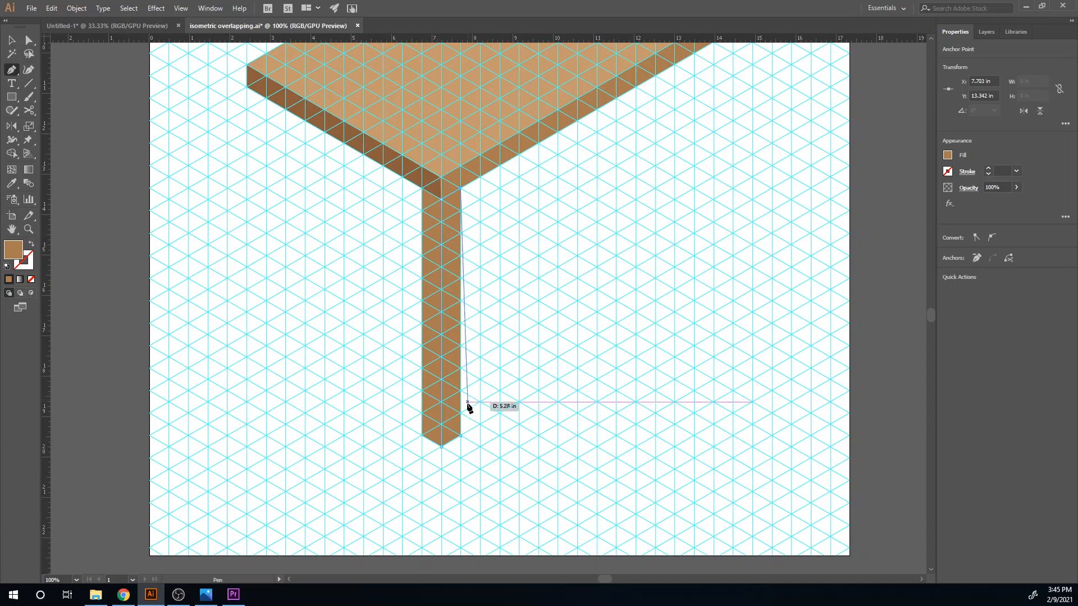
left_click(460, 436)
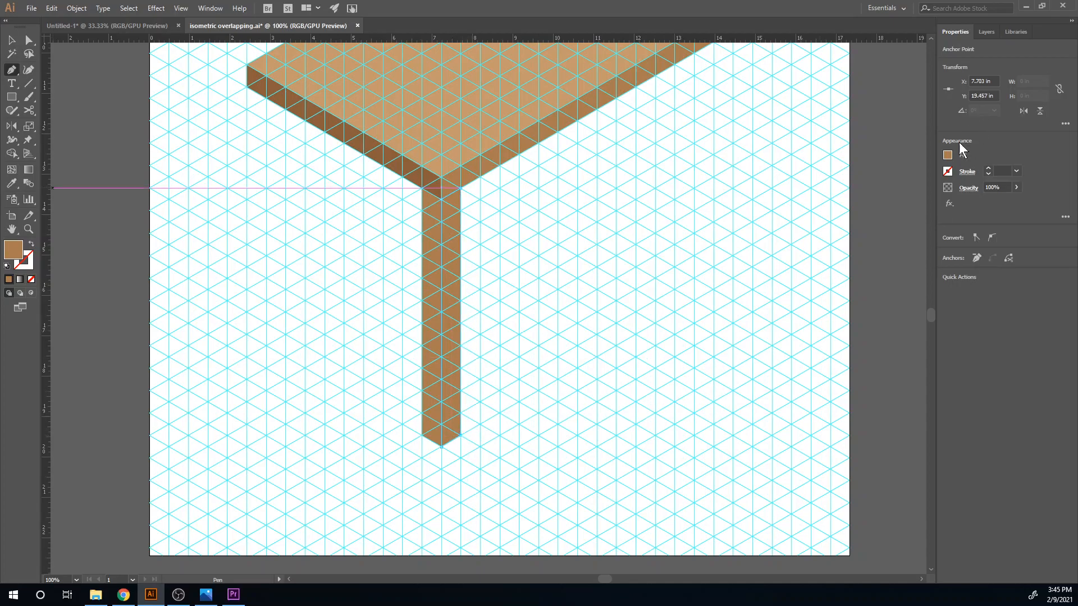
left_click(947, 156)
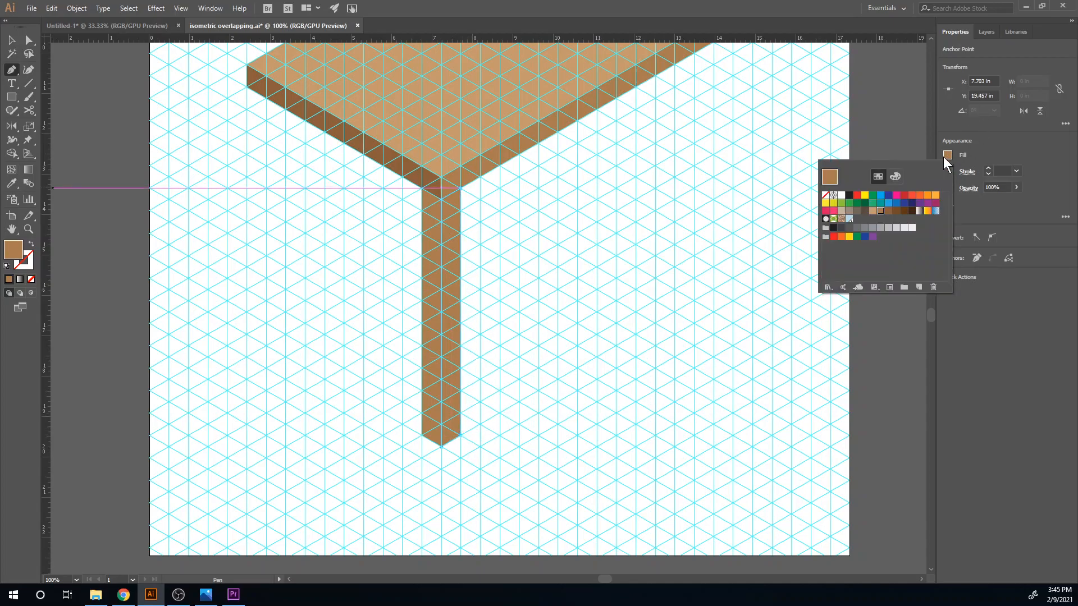
left_click(872, 211)
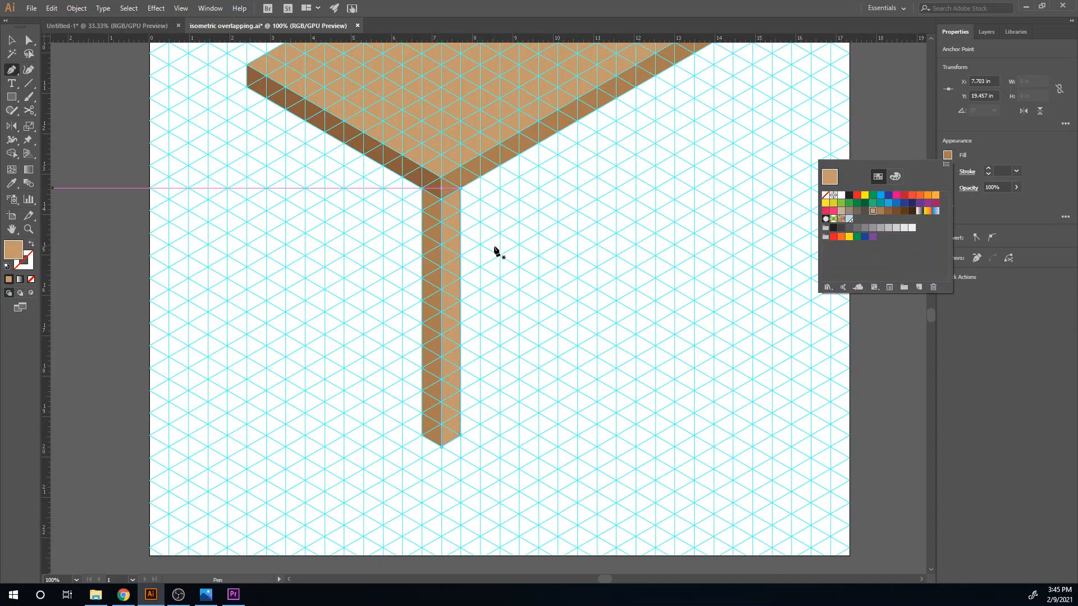
- Copy both faces of the front leg to the tabletop's left corner and send the copy behind the tabletop
left_click_drag(496, 250, 621, 298)
key("v")
left_click_drag(632, 508, 138, 327)
key("ctrl+shift+bracketleft")
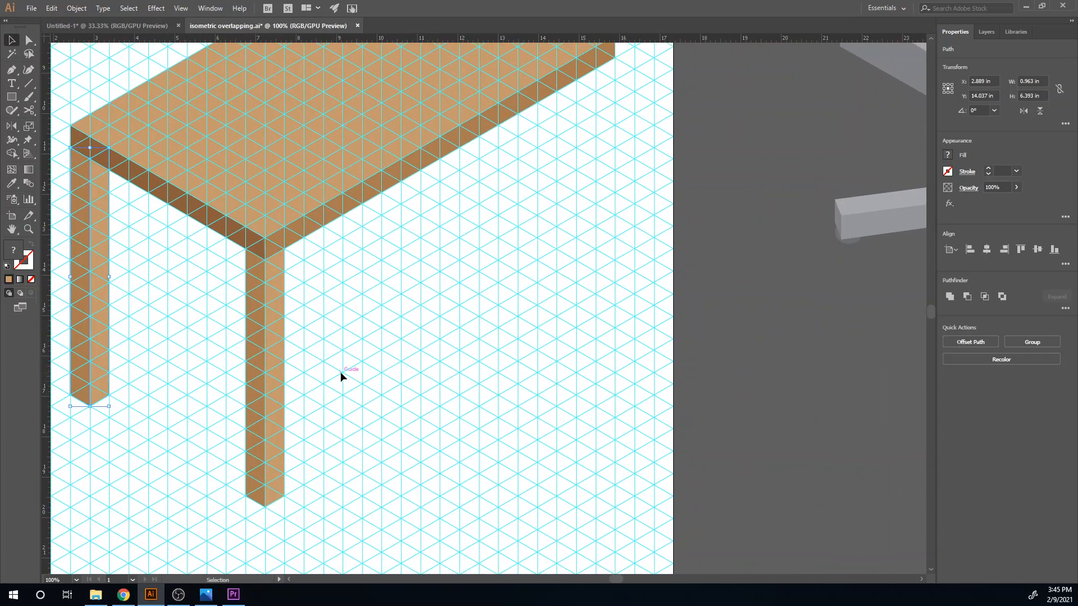
- Place further copies of the leg under the tabletop's right and back corners
left_click_drag(232, 355, 233, 355)
left_click_drag(287, 397, 616, 207)
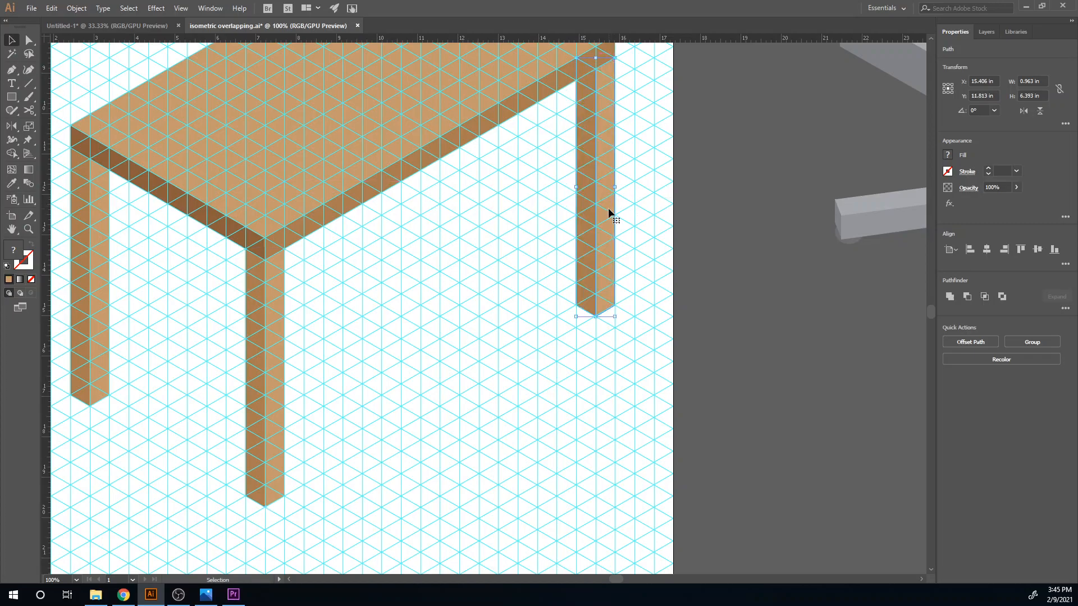
left_click_drag(577, 237, 451, 244)
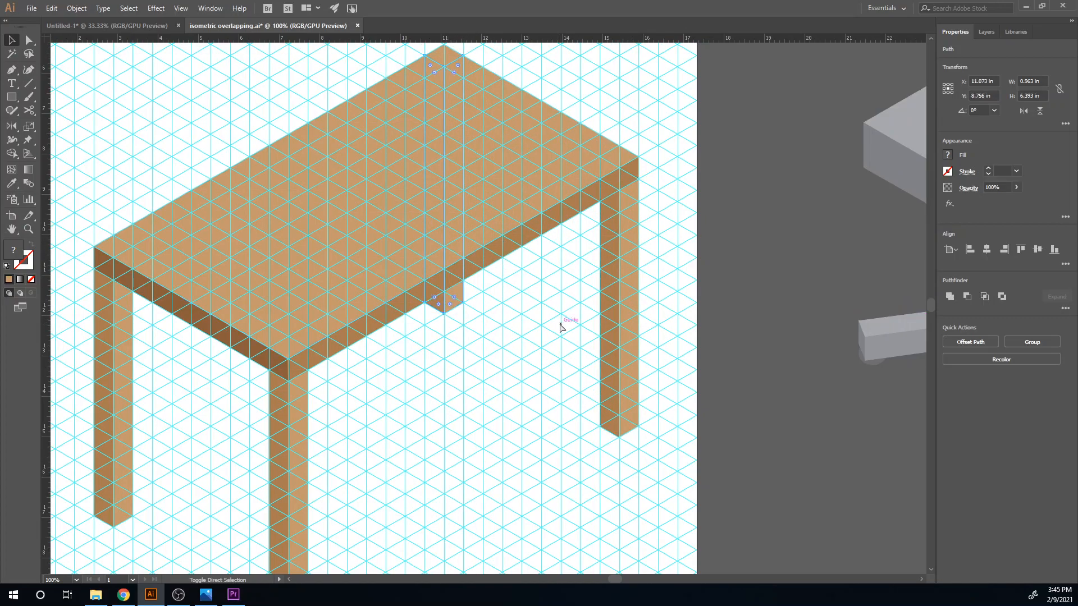
left_click(508, 384)
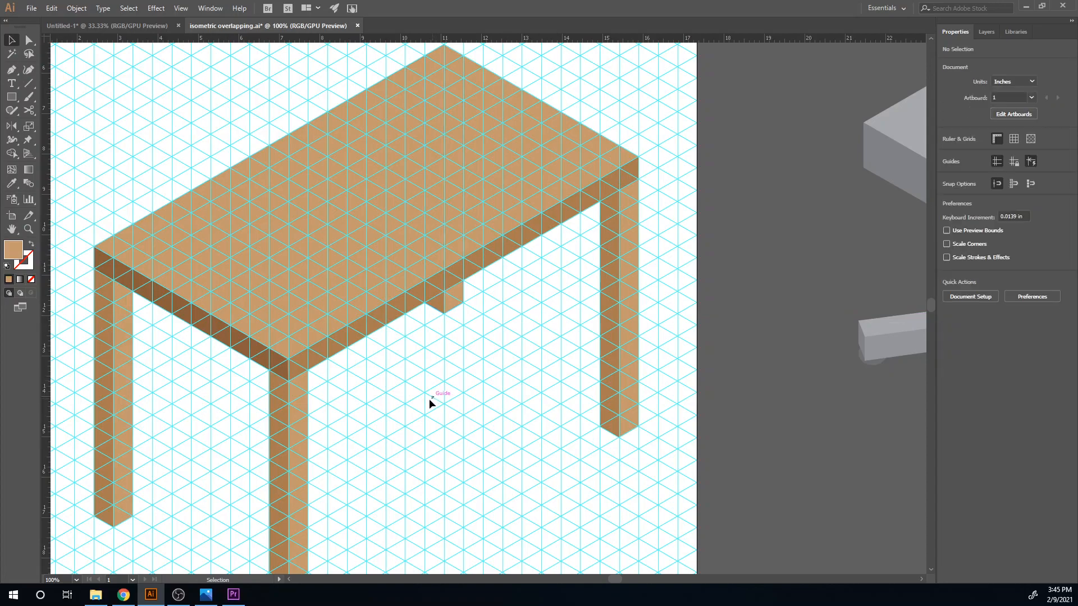
- Draw a four-cornered side panel between the left and front legs, from the tabletop's lower edge down to above the feet
scroll(429, 403, "down", 2)
left_click_drag(458, 469, 430, 405)
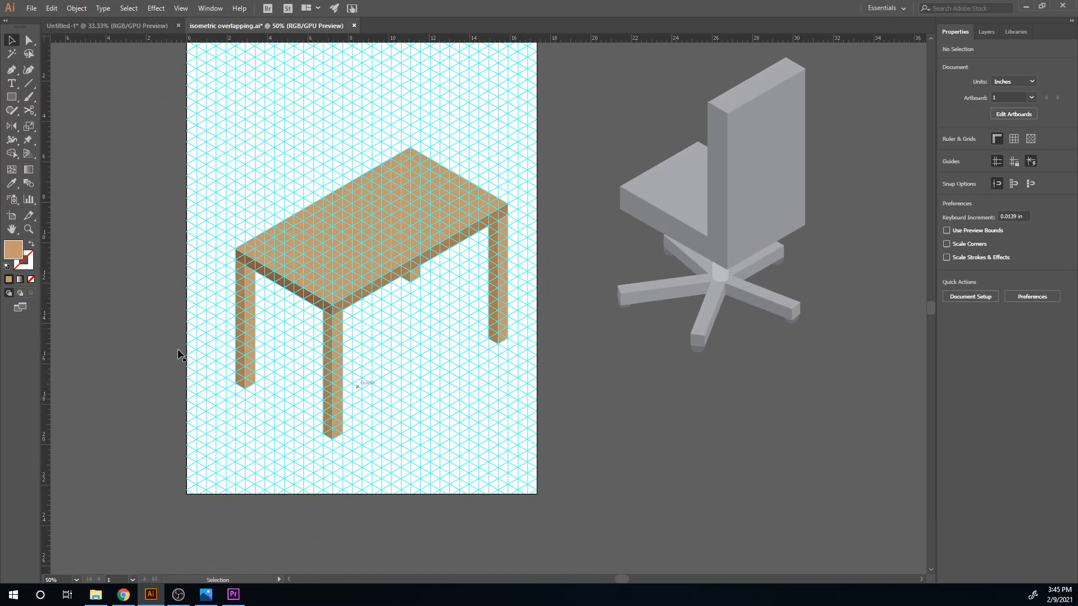
scroll(275, 415, "up", 3)
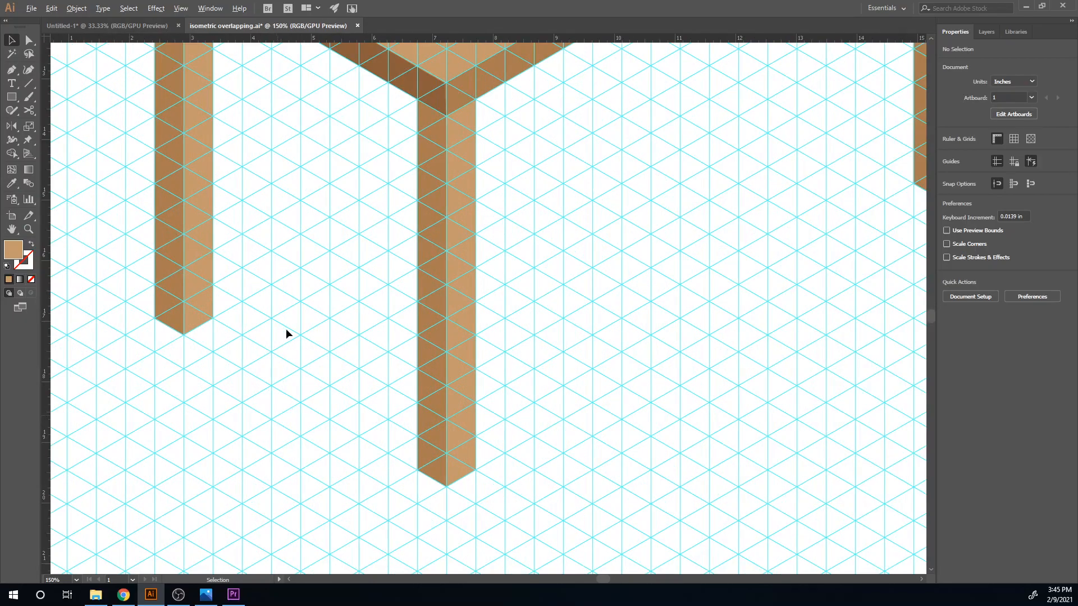
left_click_drag(286, 367, 275, 514)
key("p")
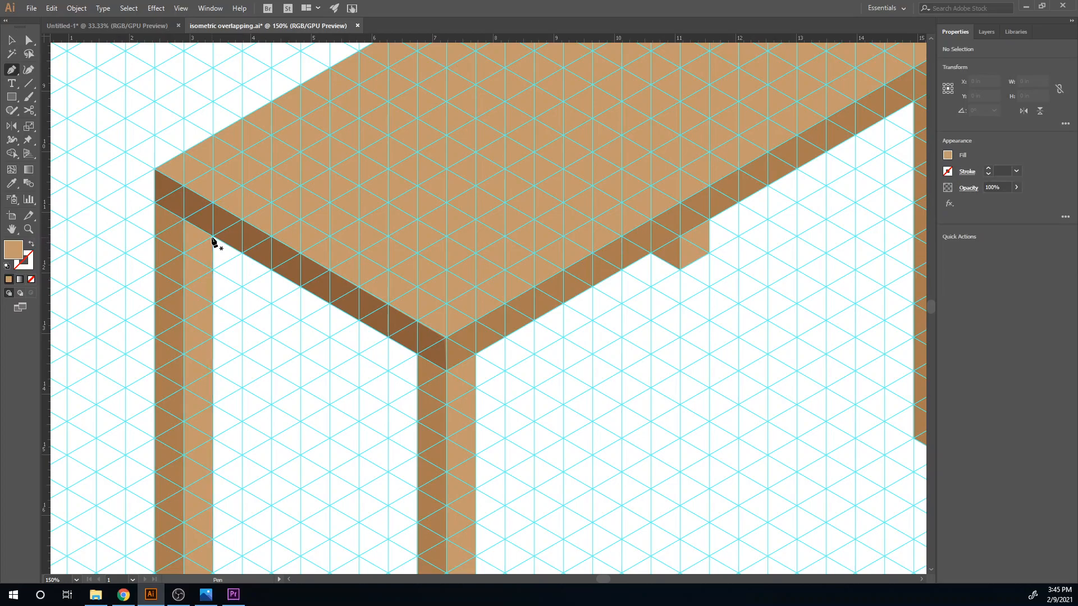
left_click(213, 237)
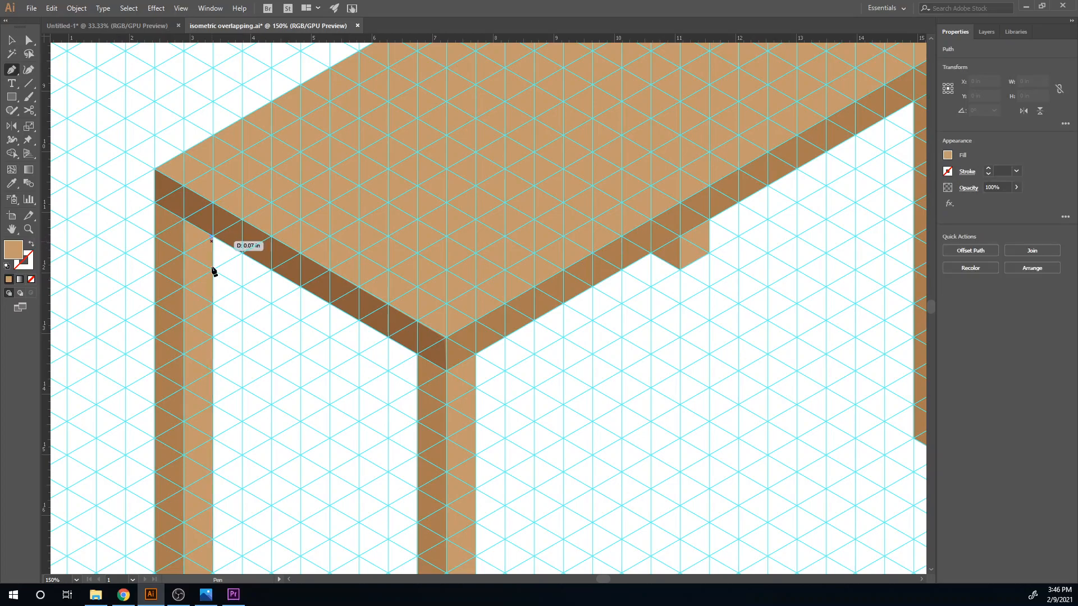
left_click(214, 507)
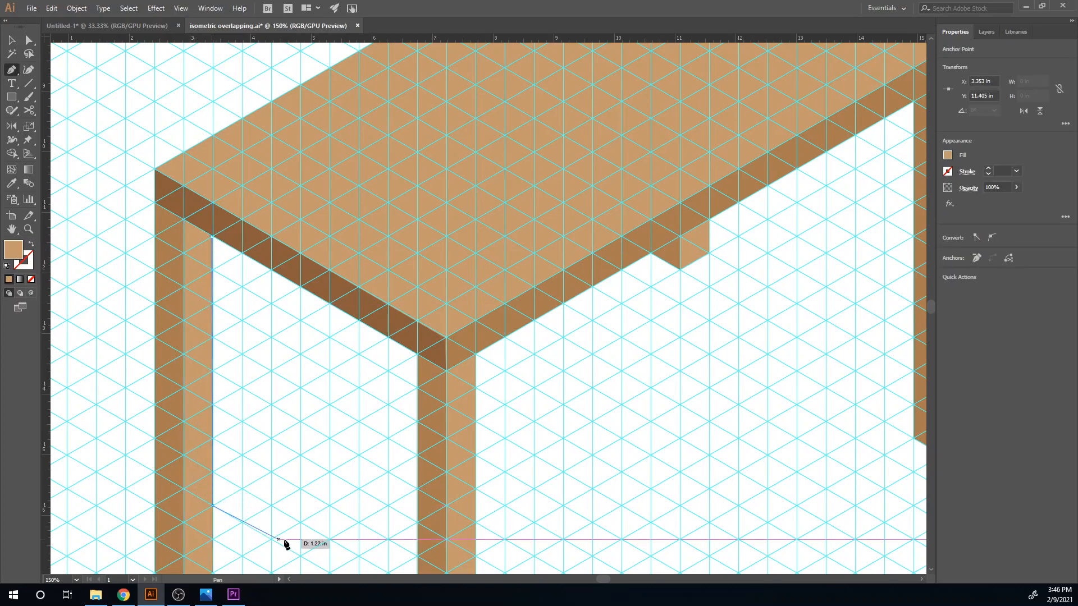
left_click_drag(281, 544, 154, 397)
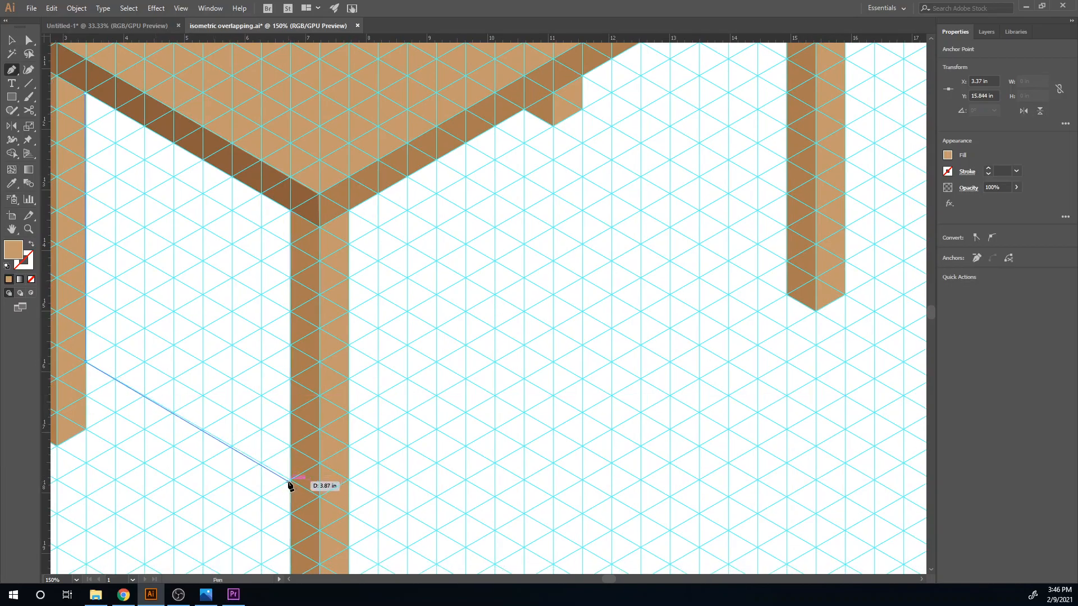
left_click(291, 481)
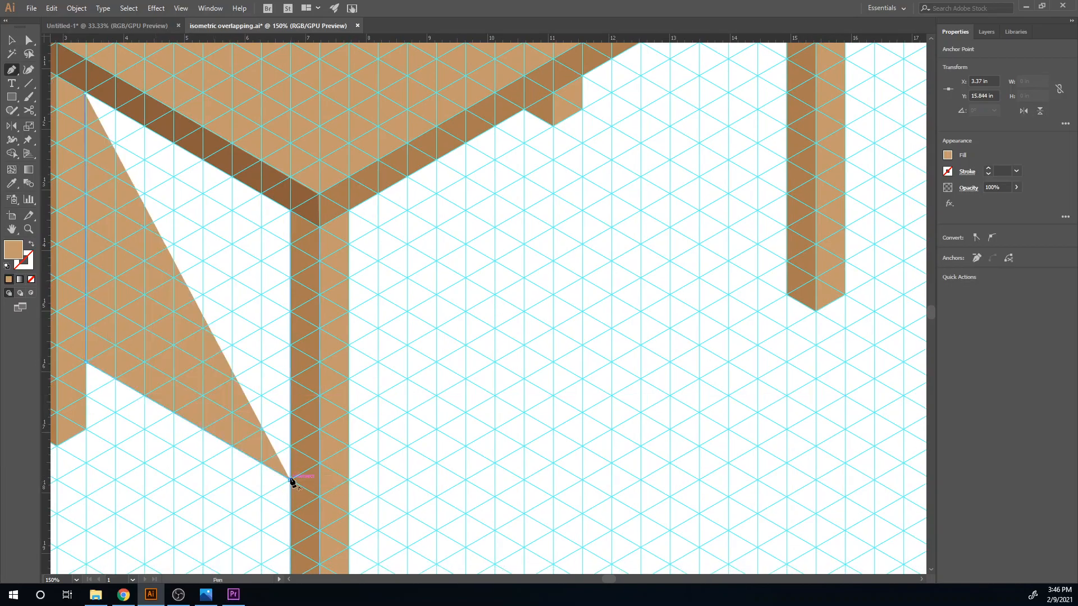
left_click(291, 211)
left_click_drag(104, 110, 251, 200)
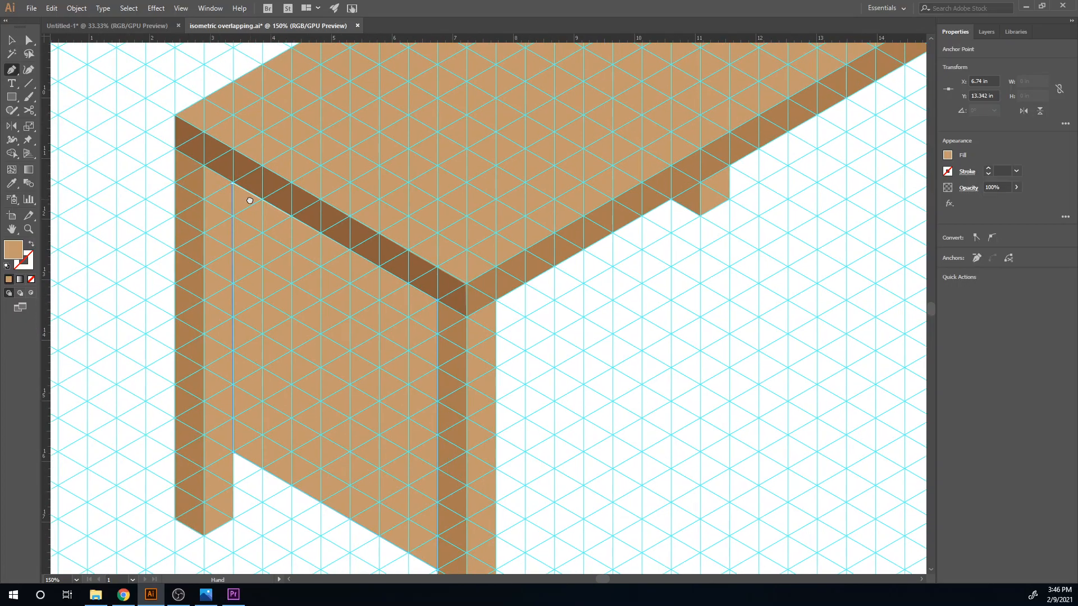
left_click(205, 167)
key("ctrl+z")
left_click(233, 184)
- Fill the side panel with the dark brown sampled from the tabletop's left edge face
key("v")
key("i")
left_click(524, 274)
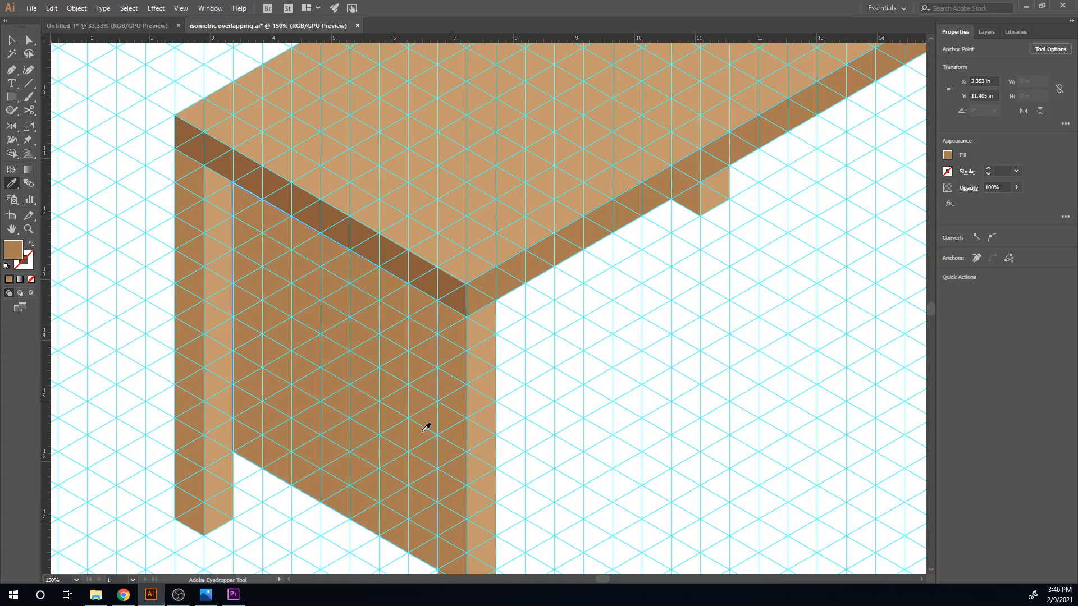
left_click_drag(408, 429, 393, 406)
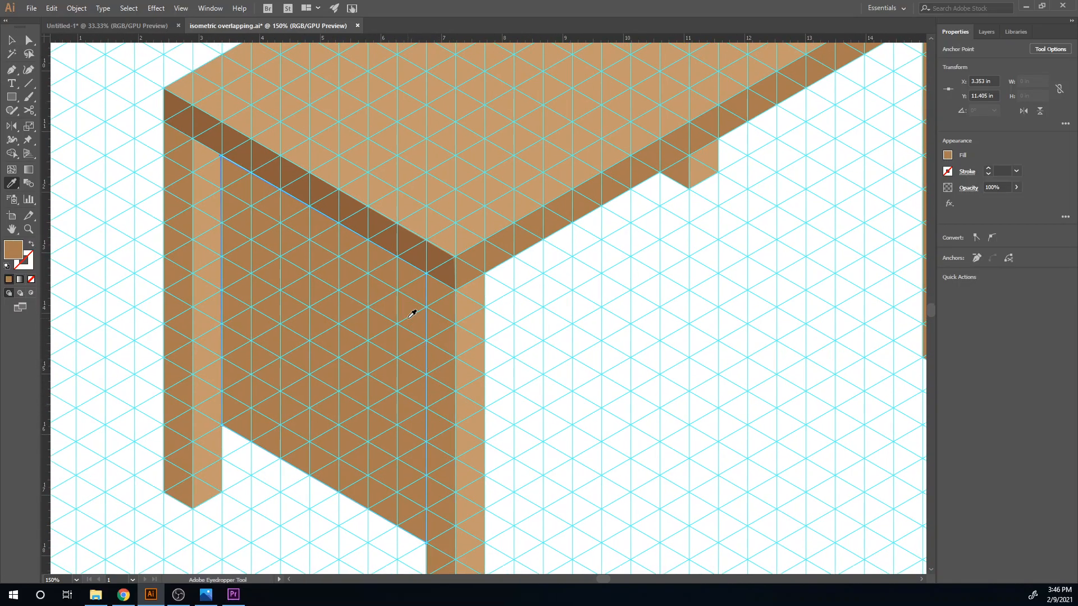
left_click(400, 249)
key("v")
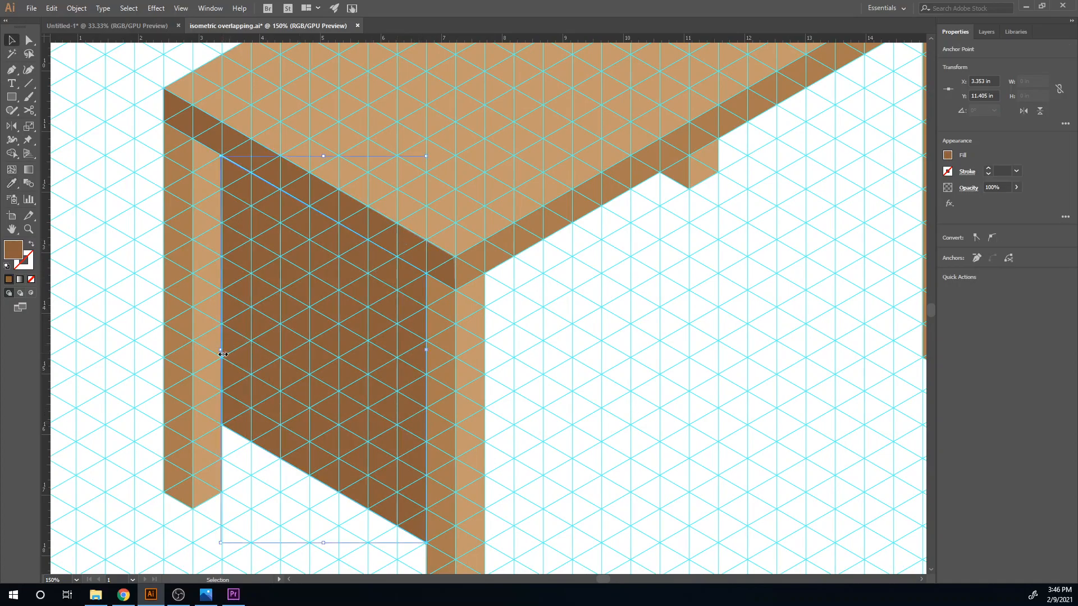
- Extend the side panel's corner over the left leg, making the panel about 3.58 in wide and 6.76 in high
left_click_drag(221, 351, 213, 350)
key("ctrl+z")
left_click_drag(222, 157, 209, 133)
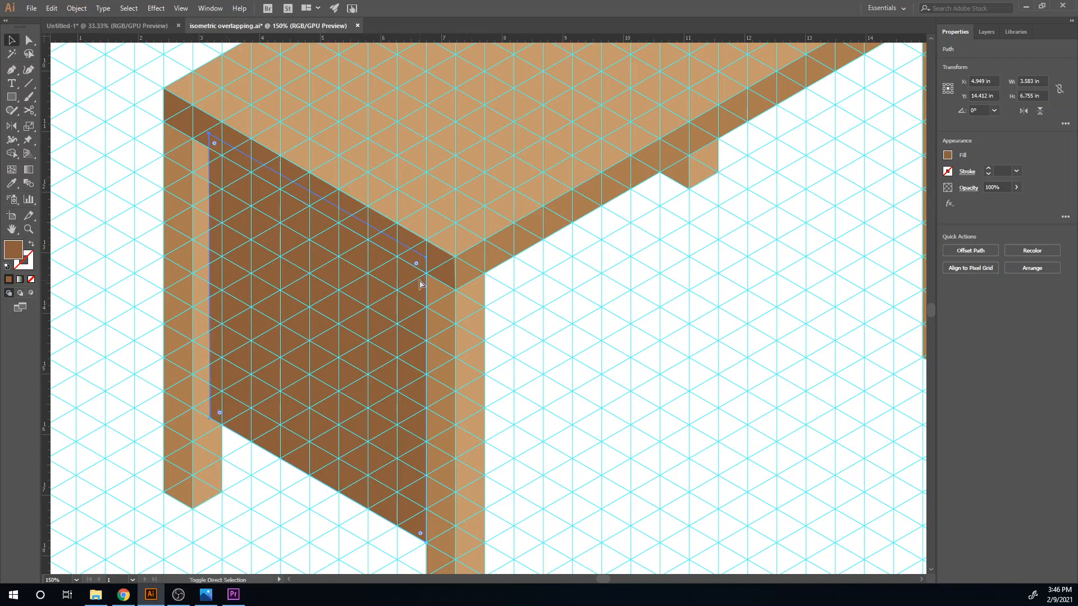
key("ctrl+bracketleft")
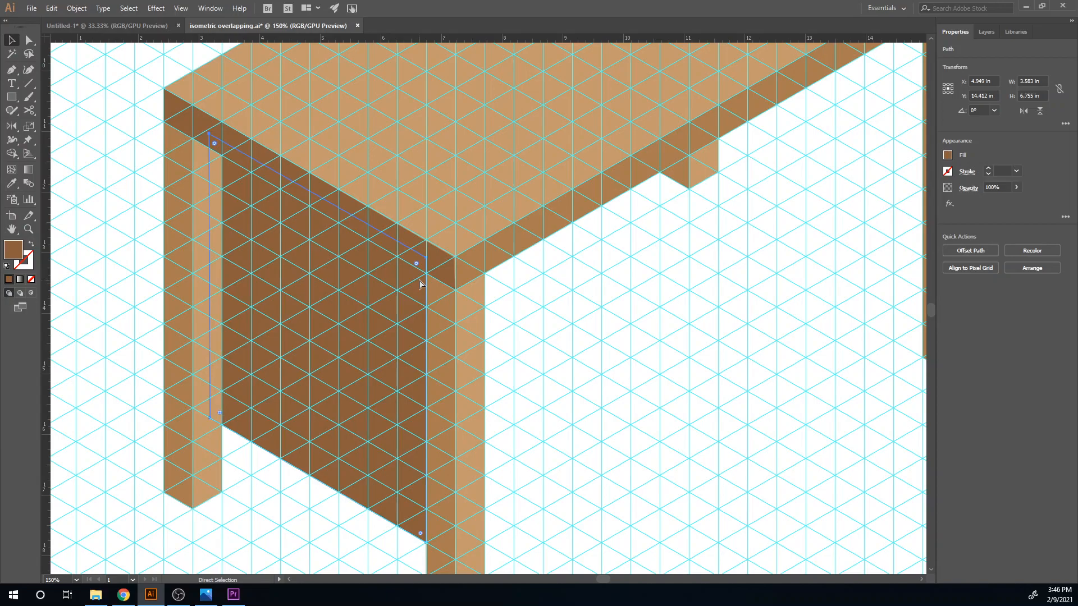
key("ctrl+bracketright")
- Copy the dark side panel to the space between the right and back legs and send it behind the tabletop
scroll(357, 418, "down", 4)
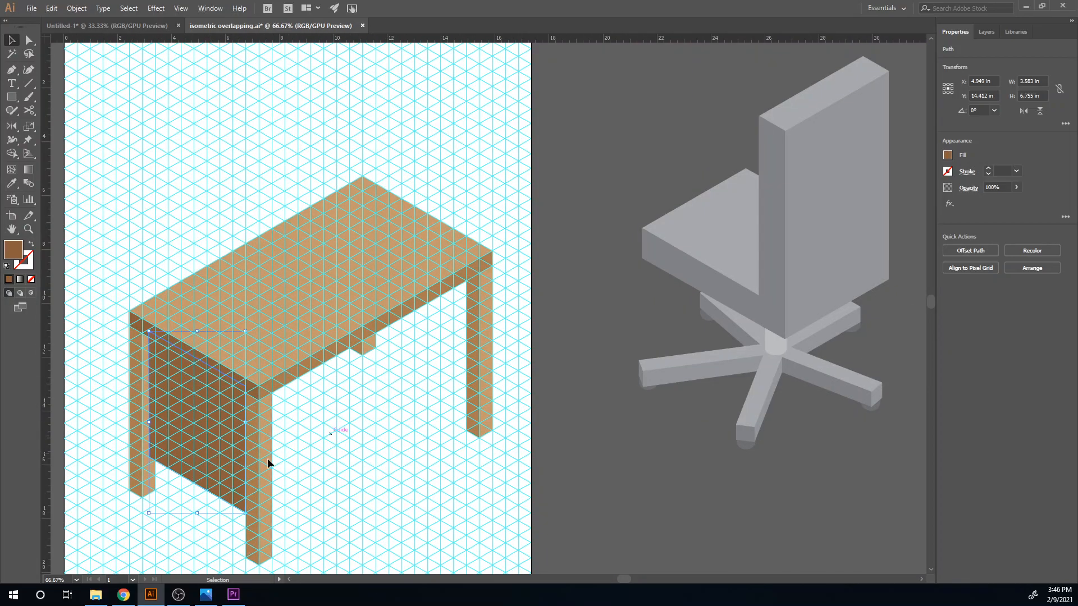
left_click_drag(227, 467, 451, 332)
key("ctrl+bracketleft")
key("ctrl+bracketleft")
left_click(385, 490)
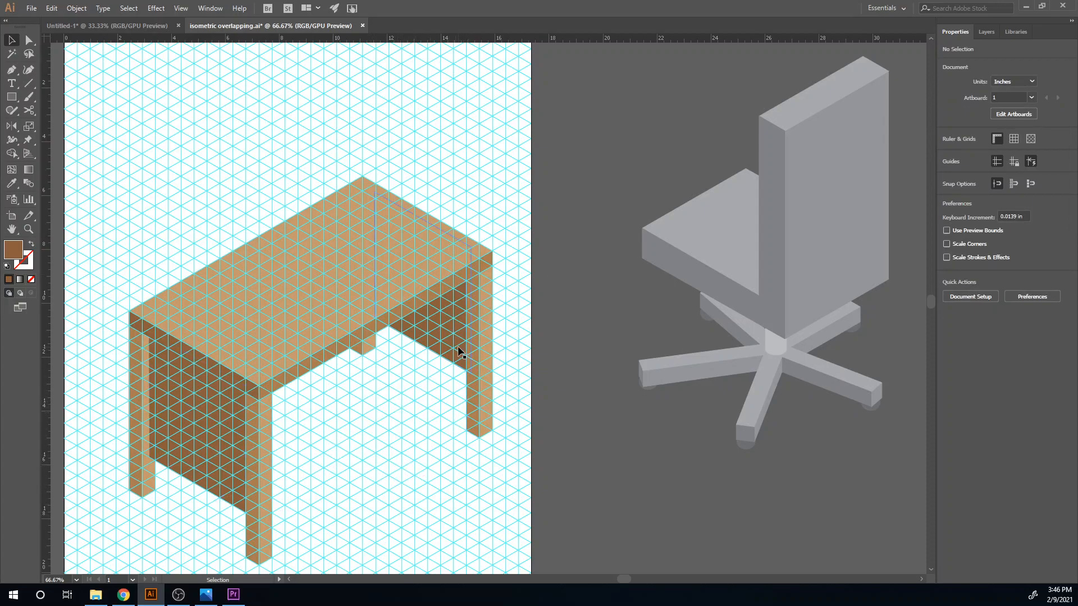
- Lower the copied panel beside the right leg and select both faces of the back leg
left_click_drag(447, 337, 446, 362)
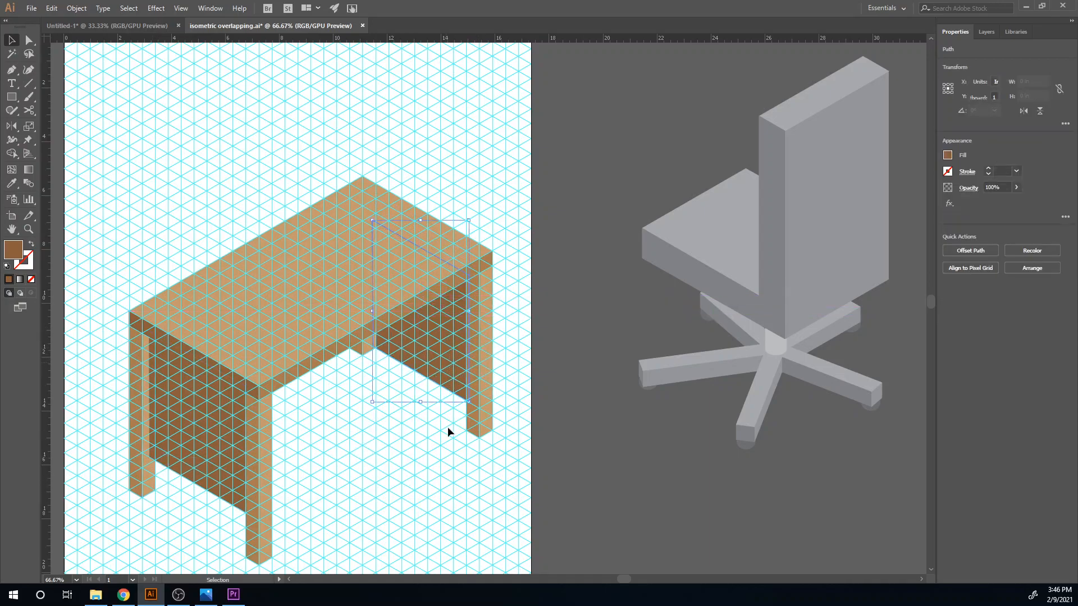
left_click(449, 488)
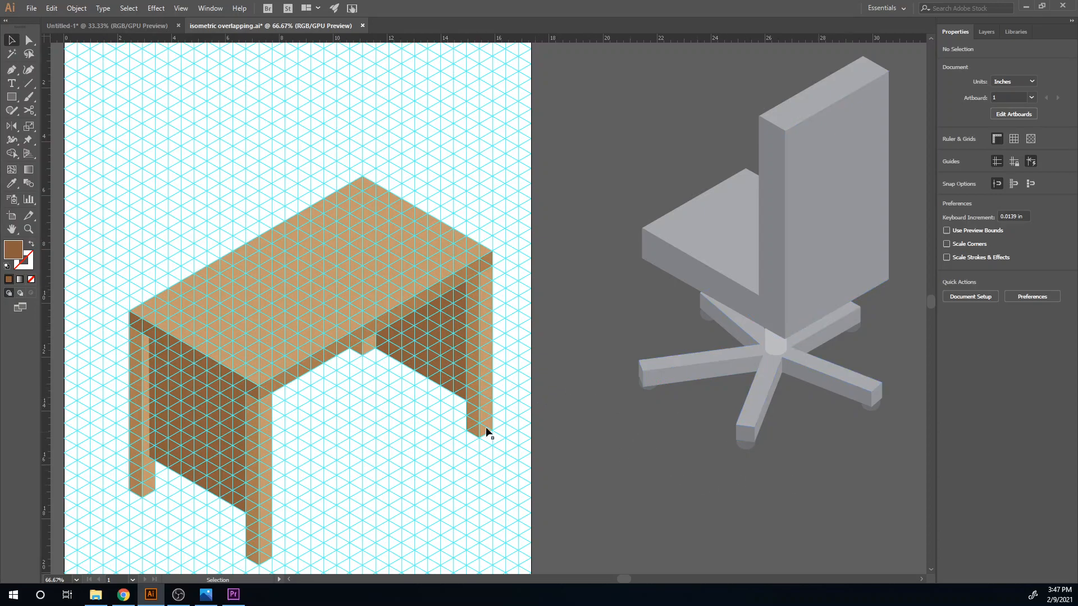
left_click(370, 352)
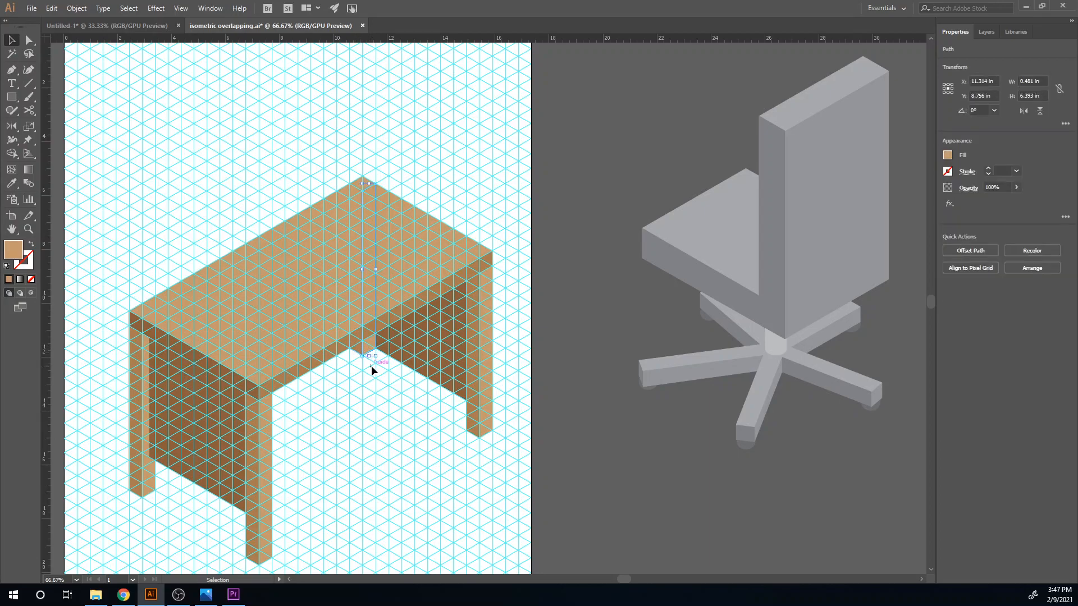
left_click(357, 356, "shift")
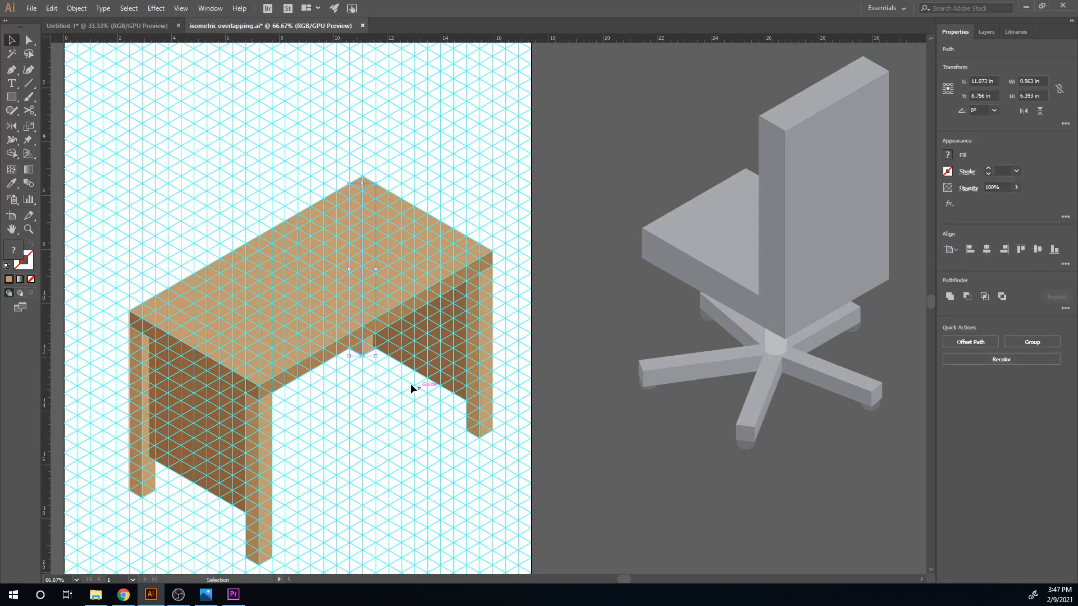
left_click(396, 410)
- Shift the copied panel slightly left toward the back leg and nudge it upward
left_click_drag(403, 360, 400, 362)
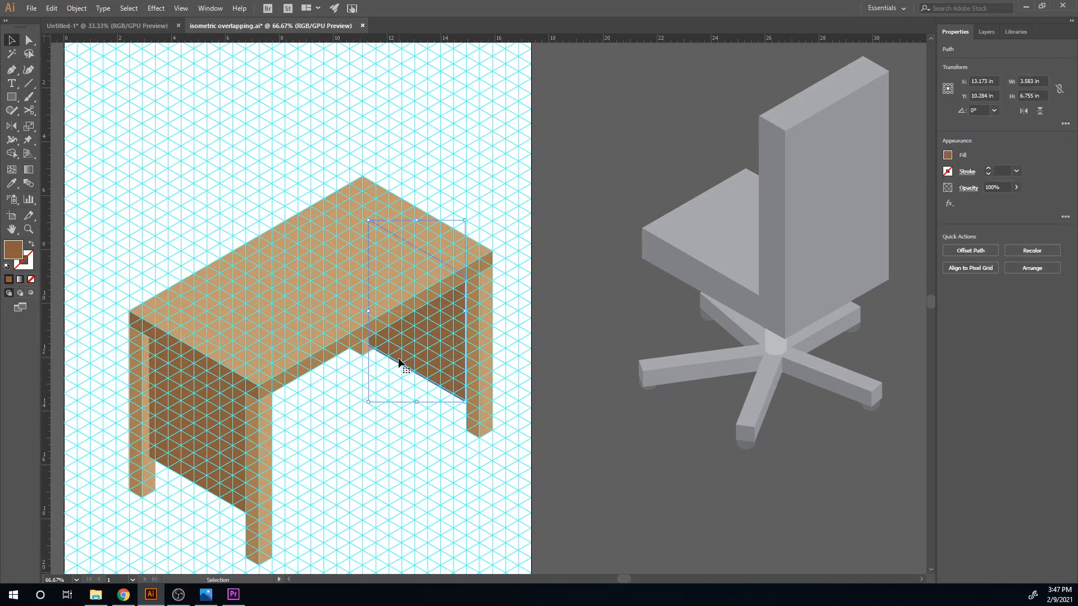
key("Up")
key("Up")
key("Up")
key("Up")
key("Up")
key("Up")
key("Up")
key("Up")
key("Up")
key("Up")
key("Up")
key("Up")
key("Up")
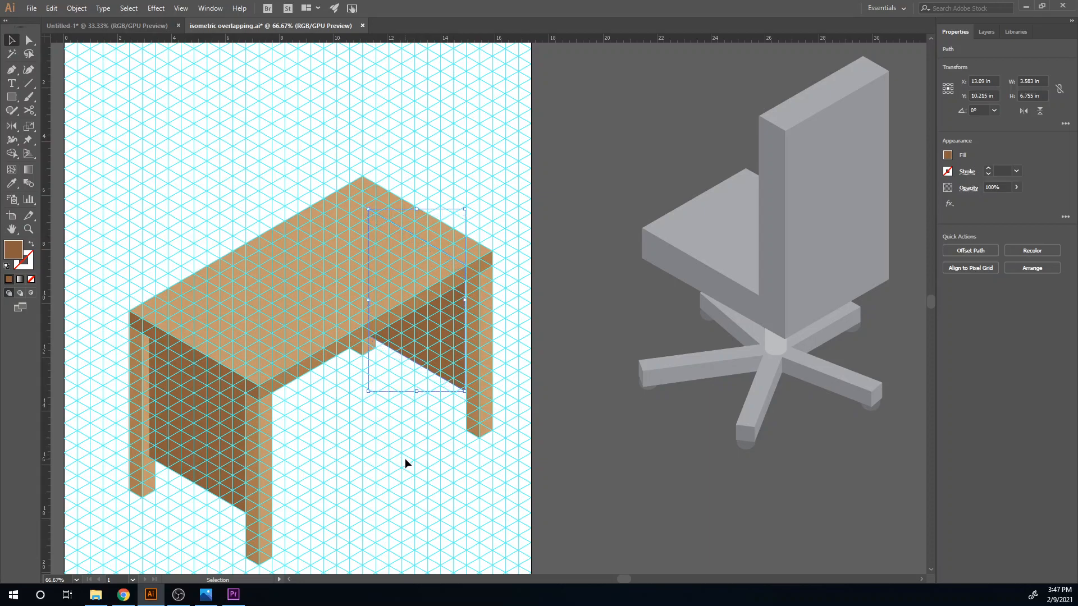
- Nudge the copied panel slightly right and up against the right leg, and deselect it
key("Up")
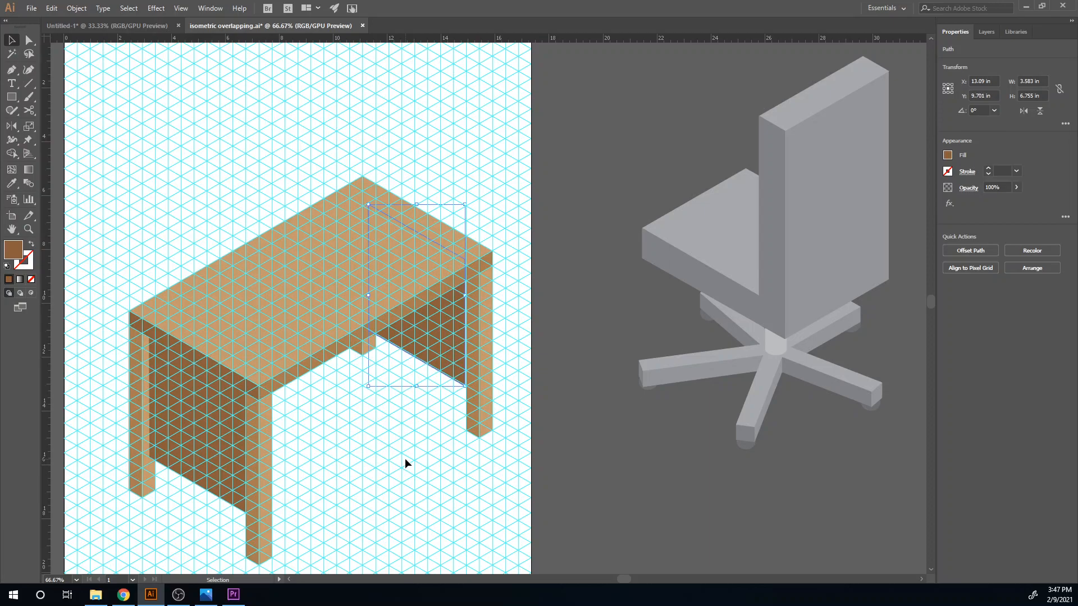
left_click(432, 521)
left_click(450, 338)
key("Right")
key("Right")
key("Right")
key("Right")
key("Right")
key("Right")
key("Up")
left_click(425, 465)
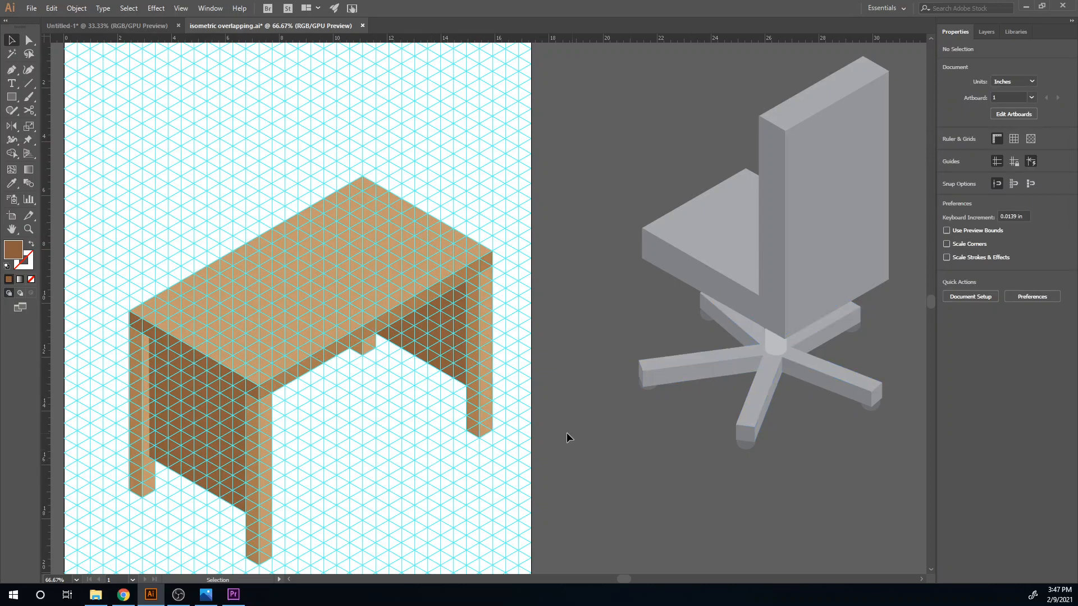
- Move the chair in front of the desk's long right side and hide the isometric grid guides
left_click_drag(837, 314, 477, 426)
scroll(445, 436, "down", 2)
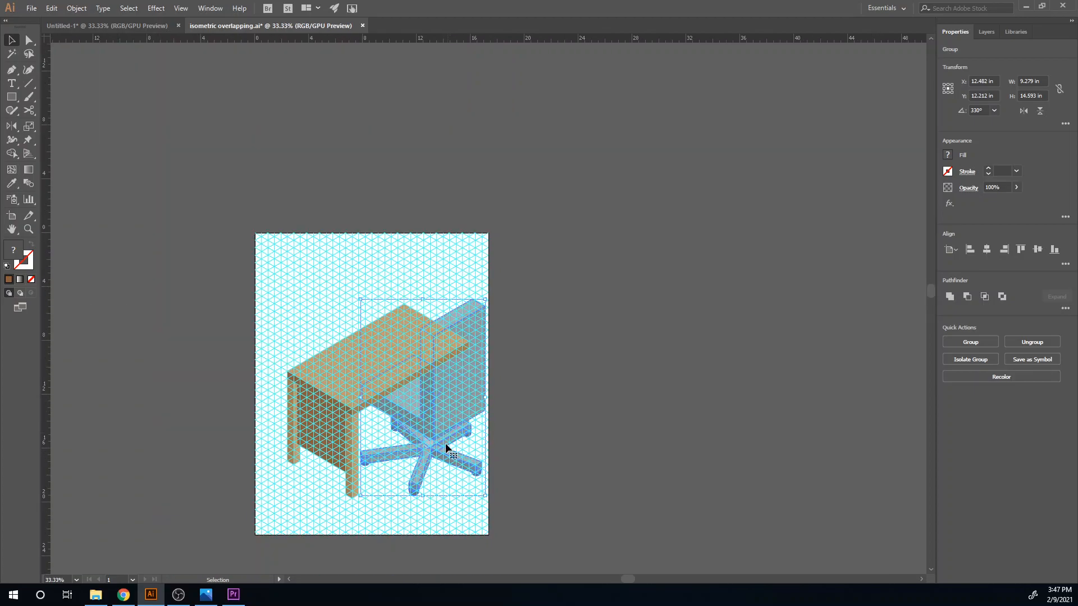
key("ctrl+semicolon")
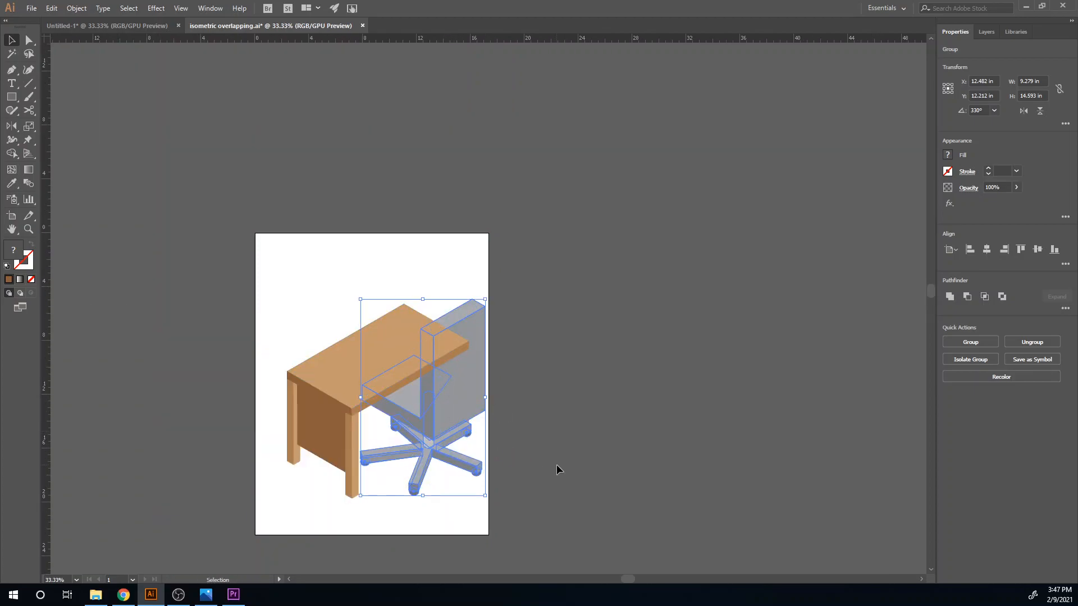
left_click(589, 511)
- Scale the chair down proportionally to about 7.28 in wide and 11.45 in high
left_click(474, 306)
left_click_drag(485, 298, 483, 338)
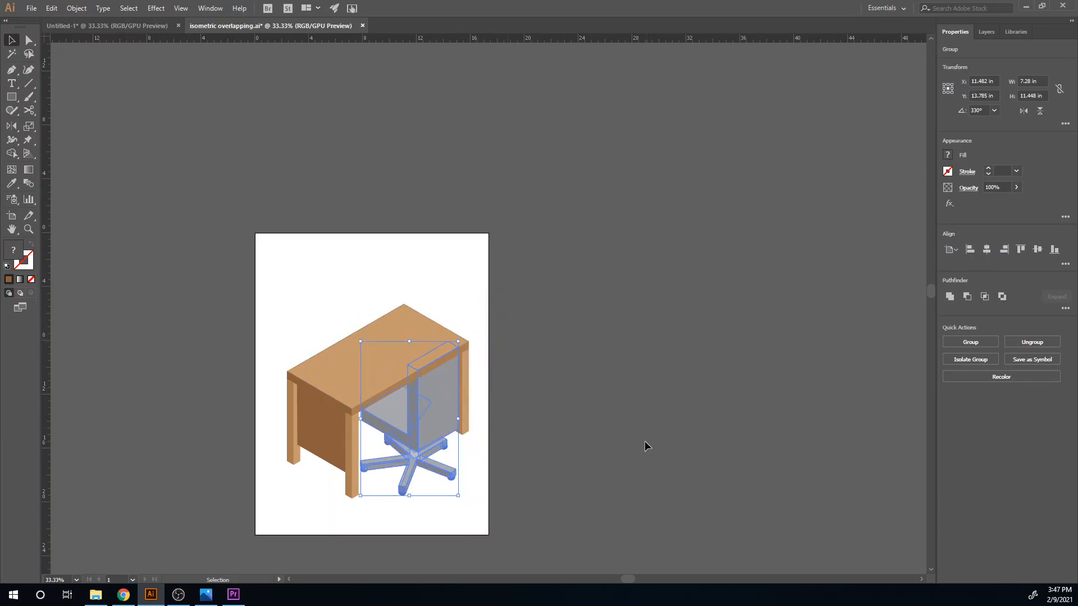
- Try ungrouping the chair and bringing its backrest's rear panel in front of the desk
left_click(1023, 340)
left_click(645, 470)
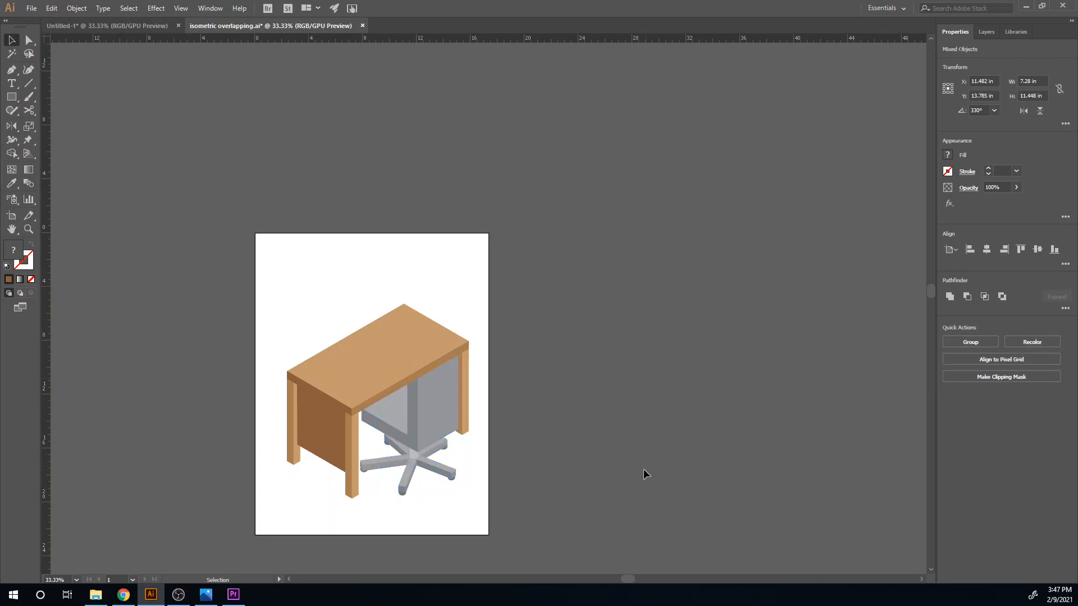
left_click(440, 423)
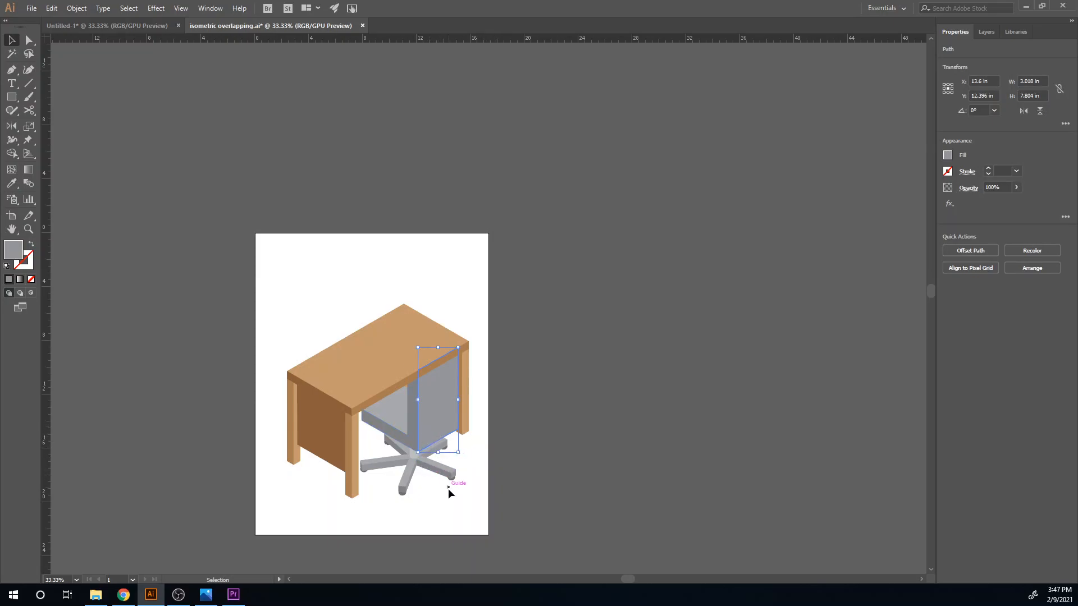
right_click(431, 391)
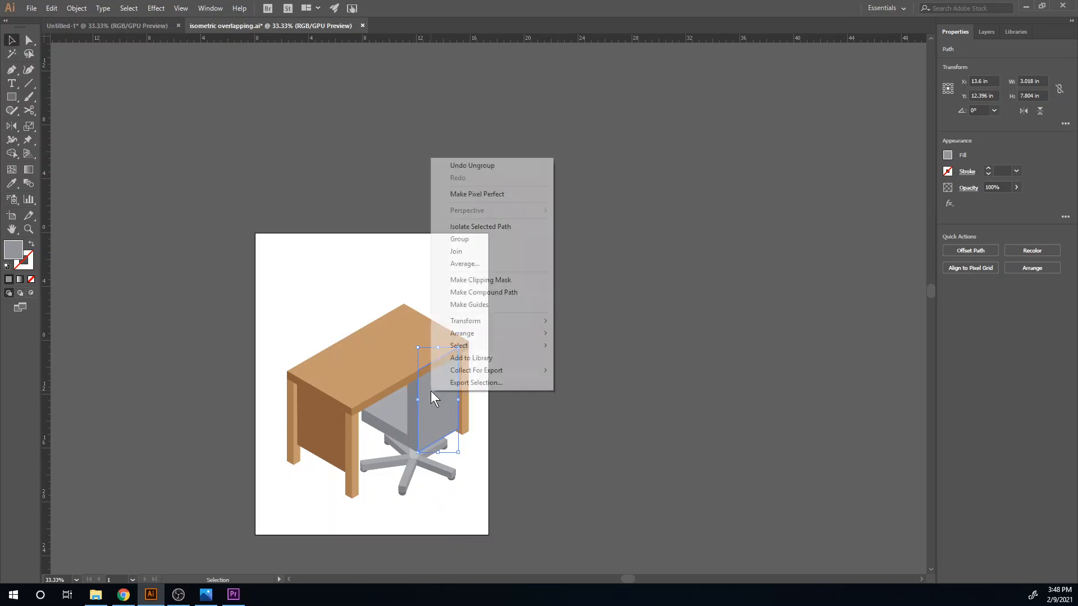
mouse_move(460, 334)
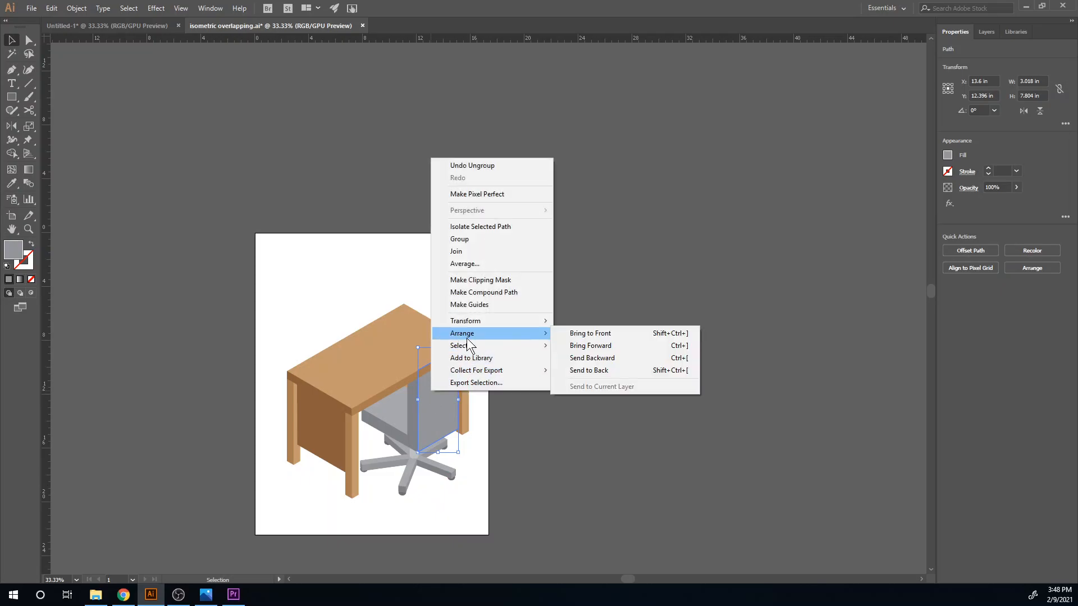
left_click(608, 333)
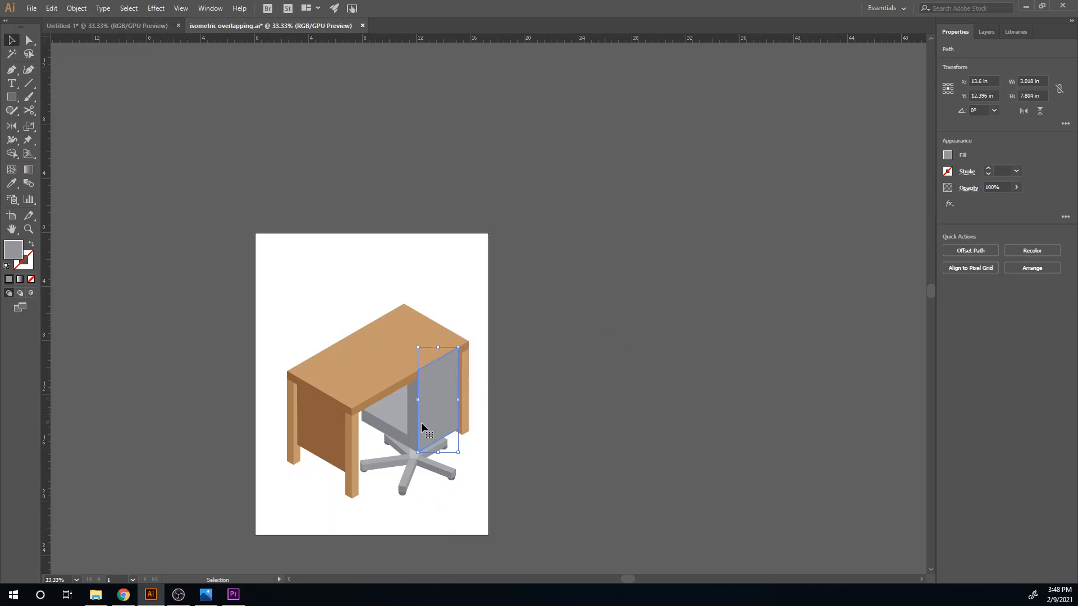
- Undo the chair's ungrouping and last scaling, and rescale it proportionally to about 8.4 in wide and 13.2 in high
key("ctrl+z")
key("ctrl+z")
key("ctrl+z")
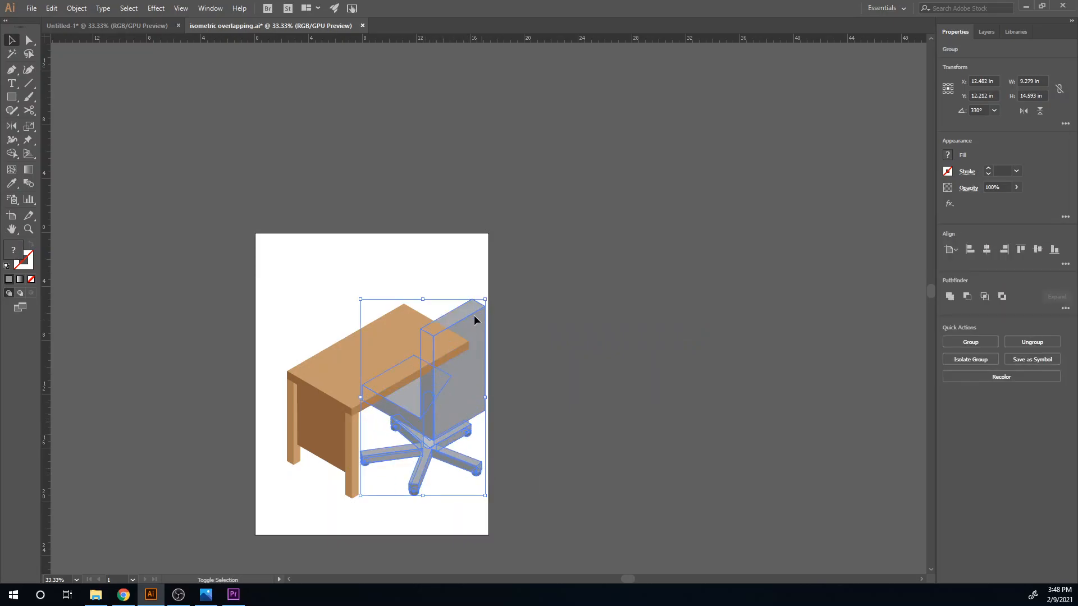
left_click_drag(486, 302, 474, 318)
left_click(509, 451)
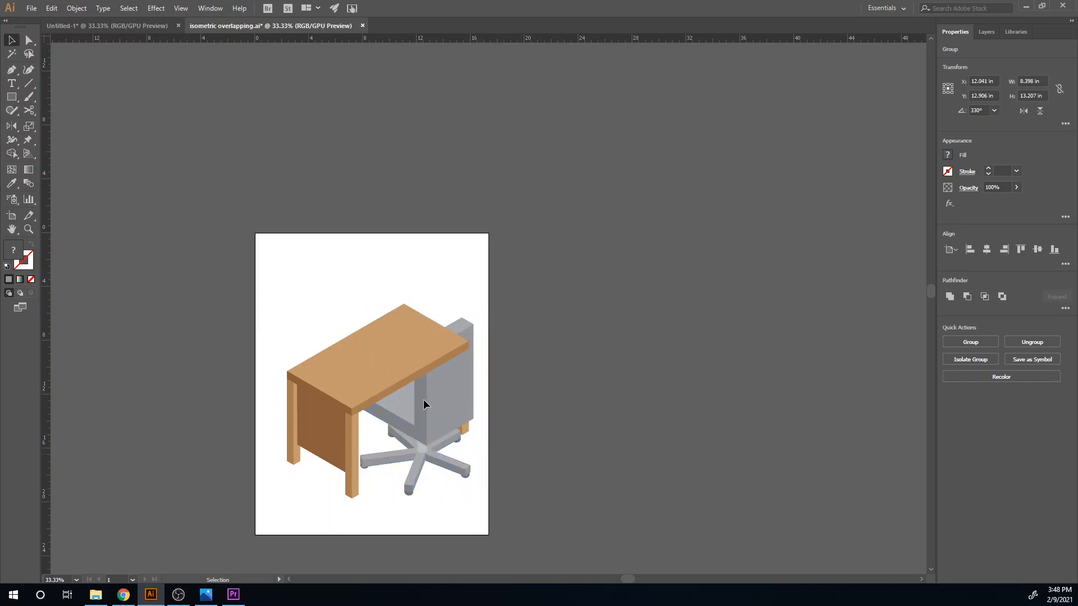
- Bring the whole chair in front of the desk and deselect it
left_click(441, 403)
key("ctrl")
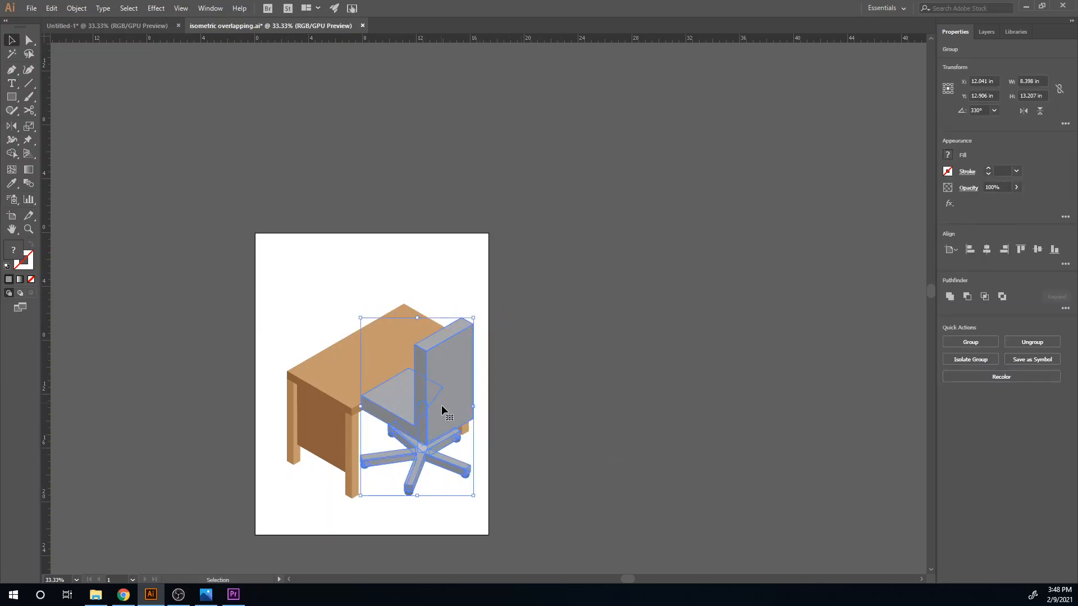
left_click(437, 520)
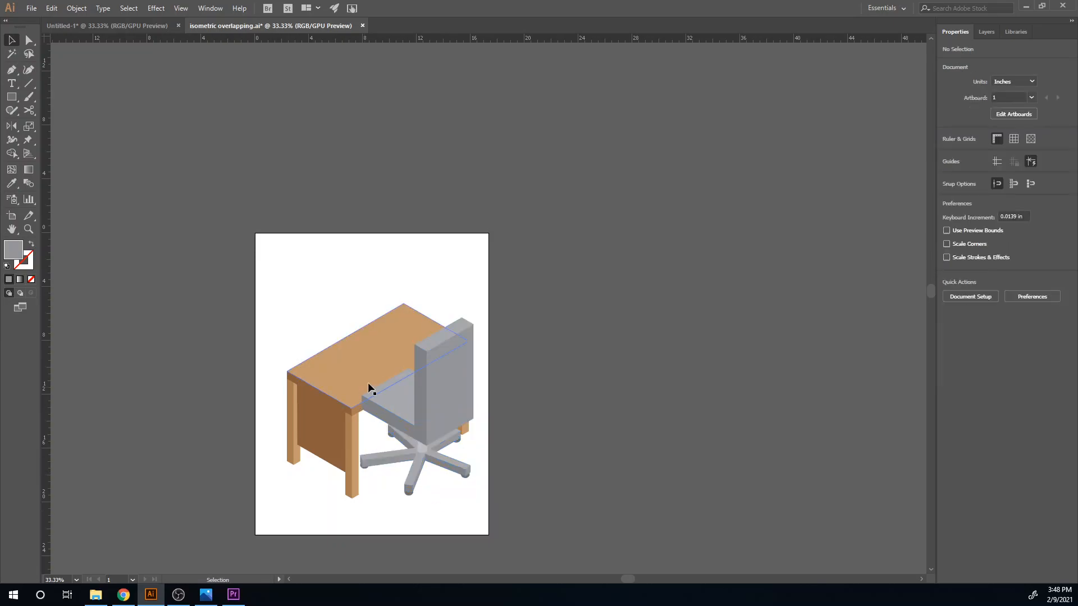
- Ungroup the chair into separate pieces and select its seat surface
left_click(410, 403)
left_click(1021, 341)
left_click(615, 464)
left_click(404, 403)
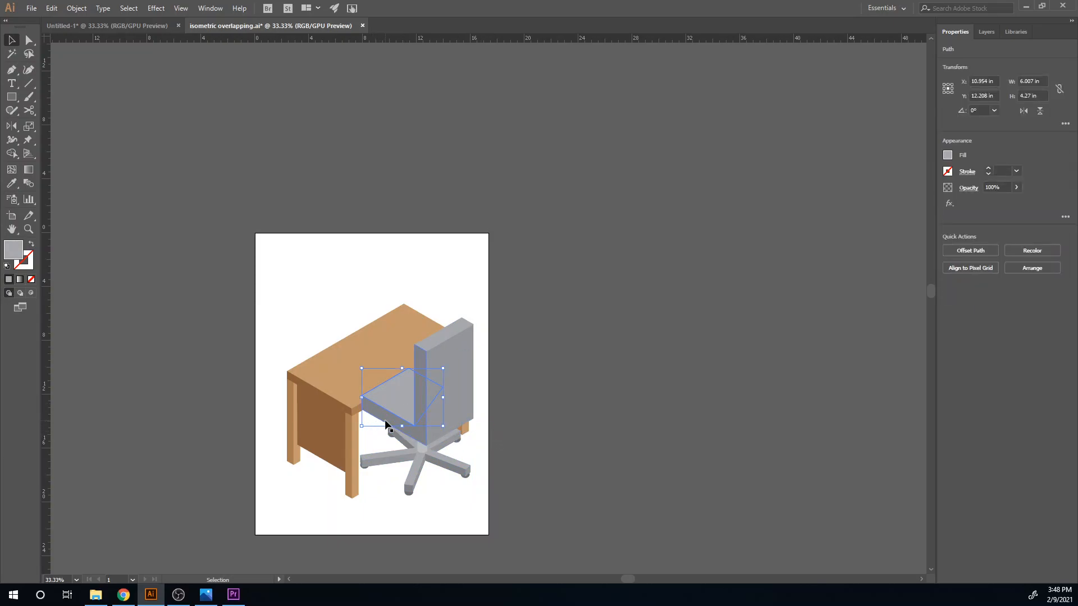
key("a")
key("v")
- Bring the desktop group in front of the chair pieces
left_click(359, 362)
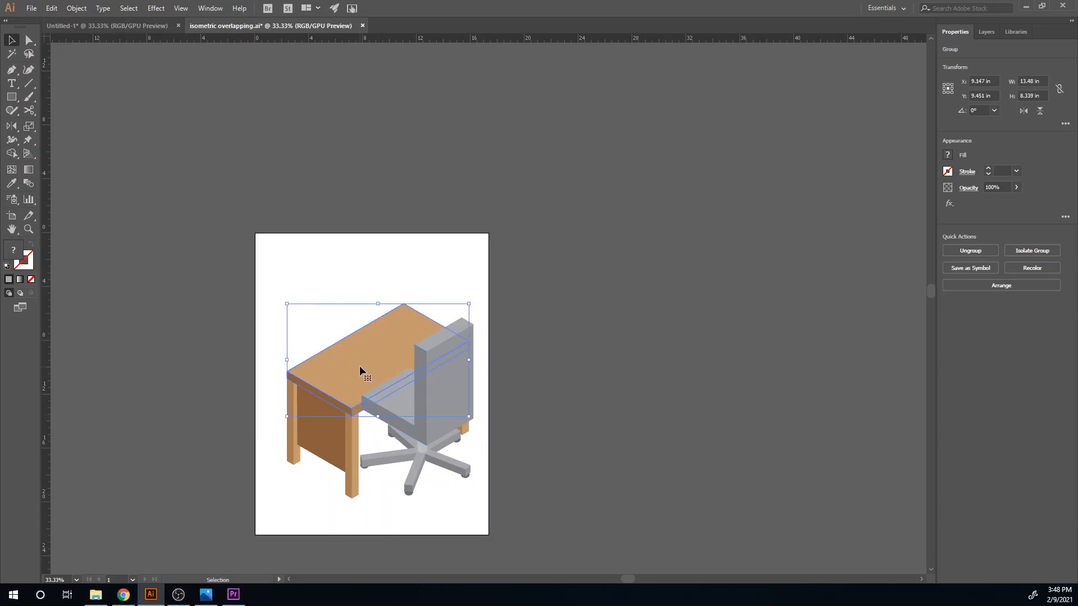
key("a")
key("ctrl+]")
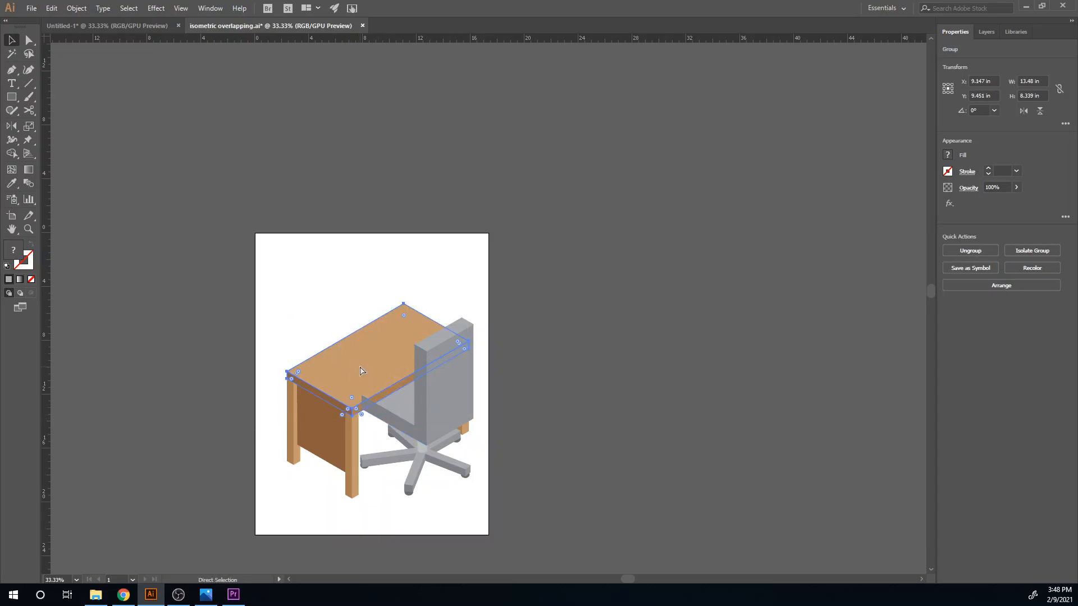
key("ctrl+]")
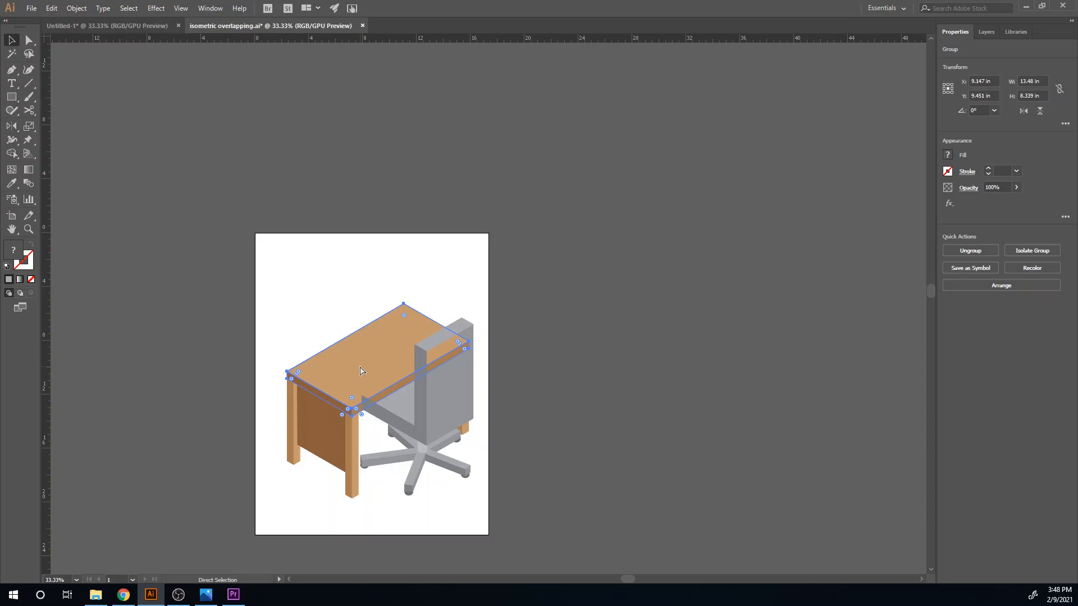
key("v")
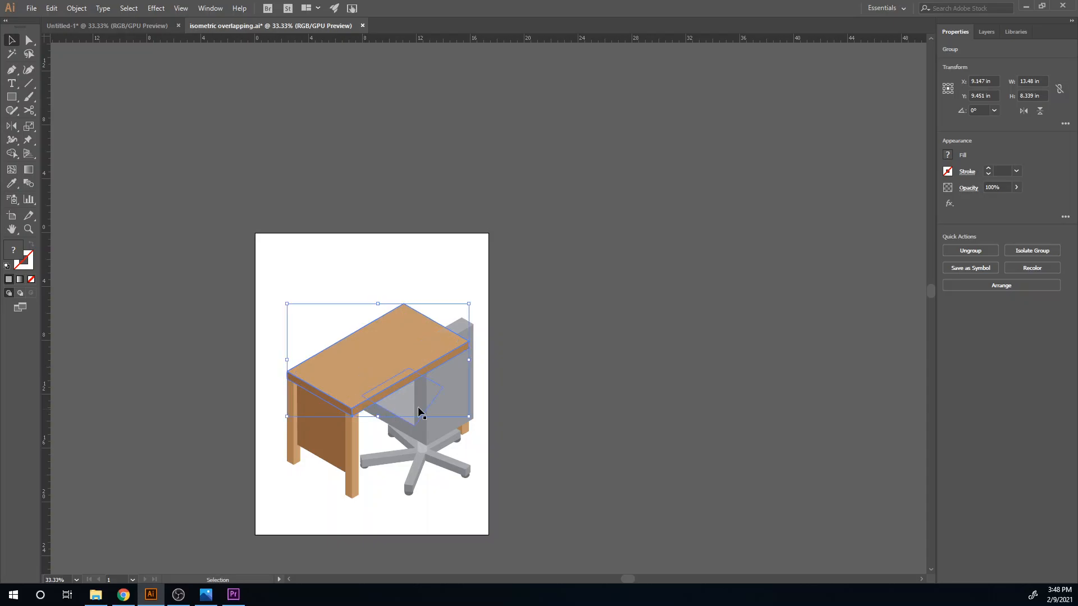
- Bring the backrest's rear and top faces in front of the desktop
left_click(456, 396)
key("ctrl+]")
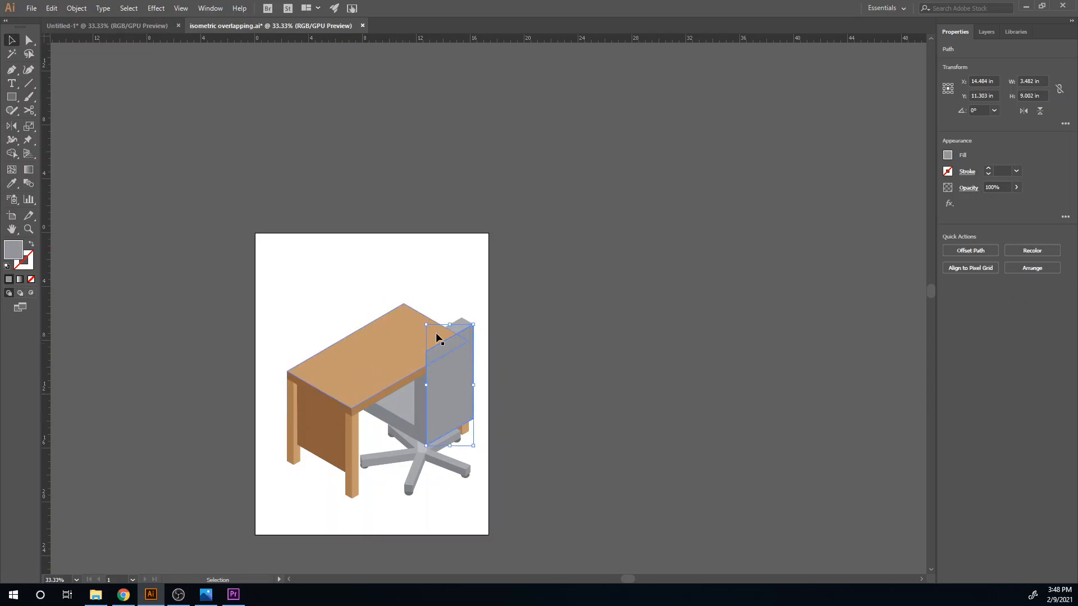
left_click(466, 325)
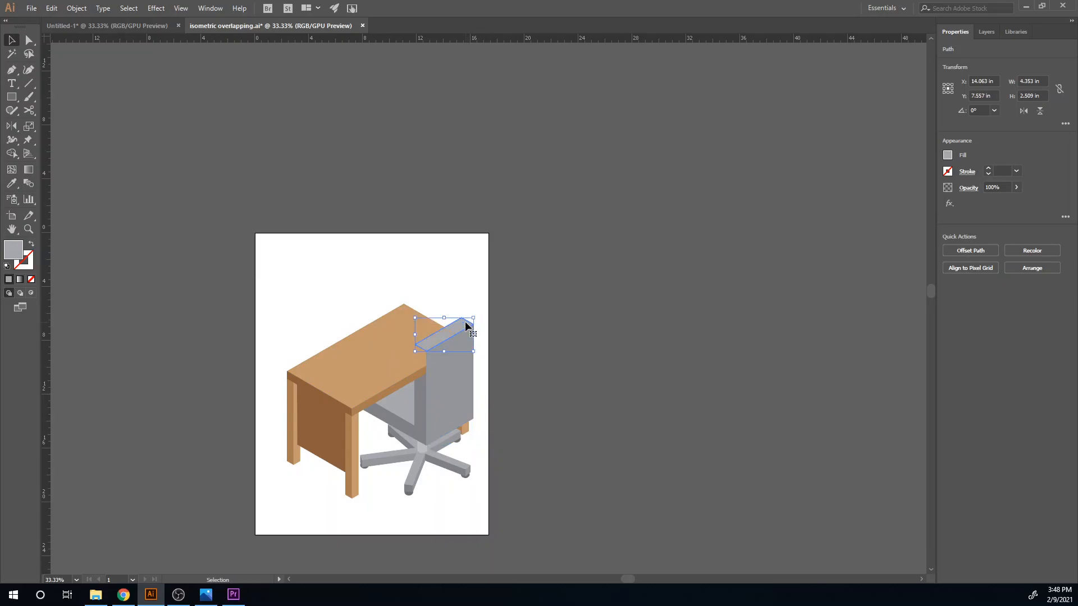
- Draw a closed five-point polygon with the Pen tool over the front end of the chair's L-shaped side face, following the desk's lower edge
left_click(423, 404)
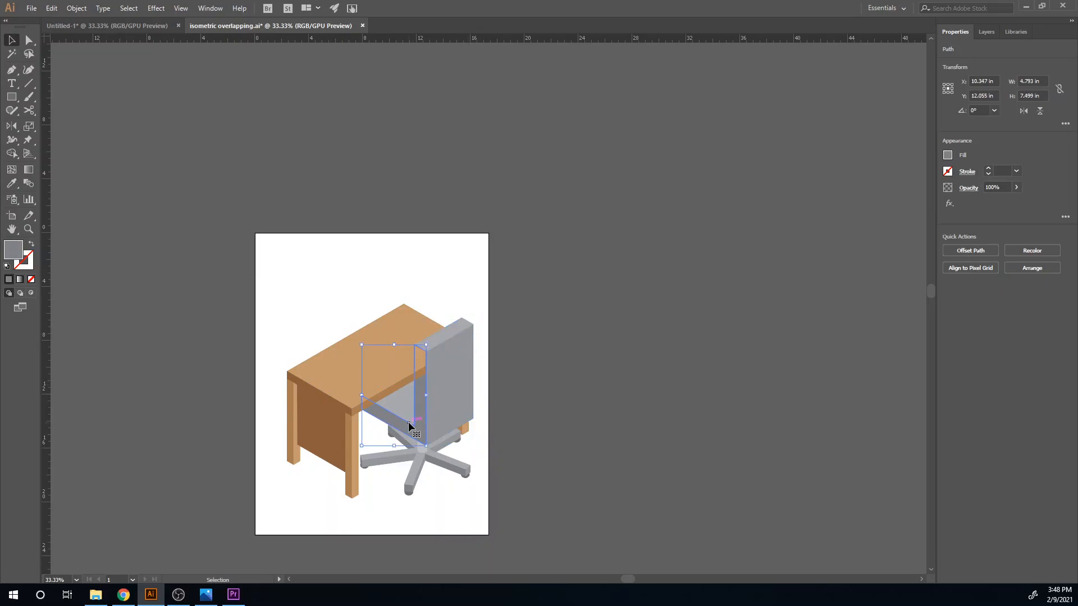
scroll(373, 438, "up", 4)
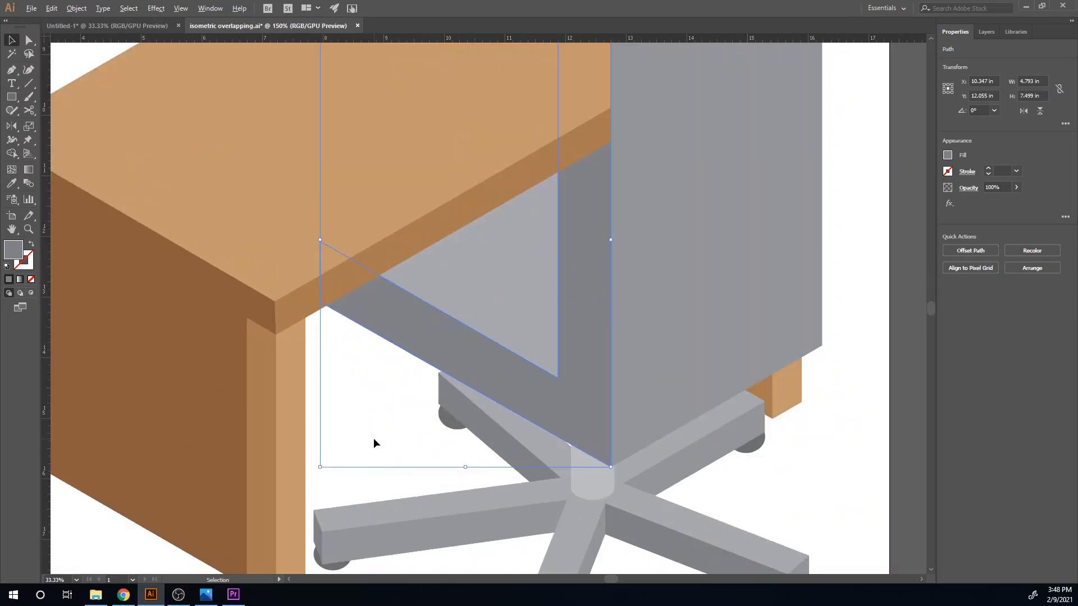
key("p")
left_click(387, 271)
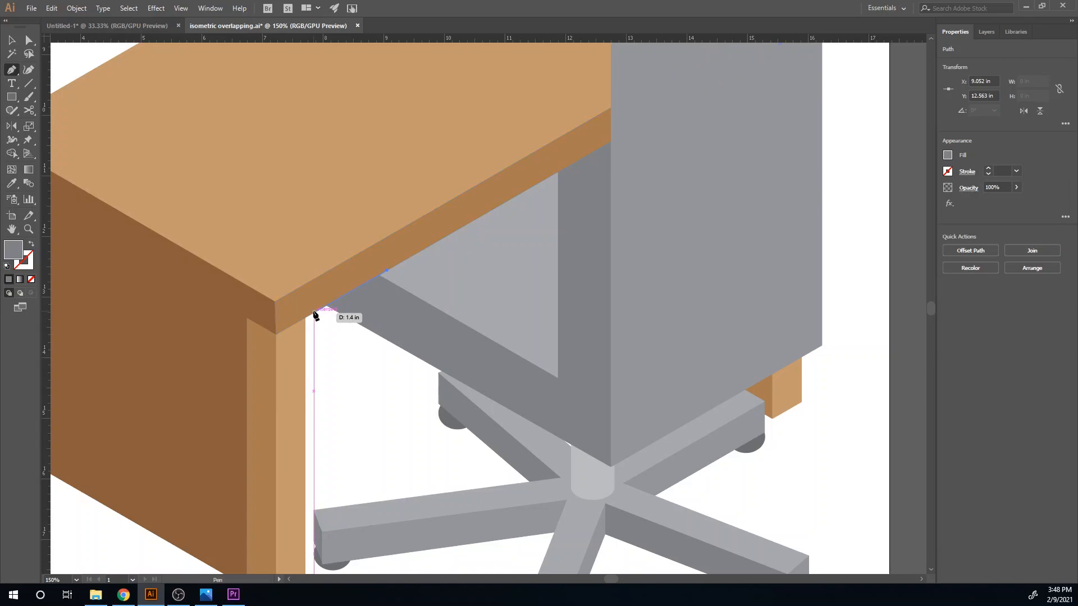
left_click(313, 312)
left_click(286, 263)
left_click(280, 198)
left_click(324, 206)
left_click(386, 271)
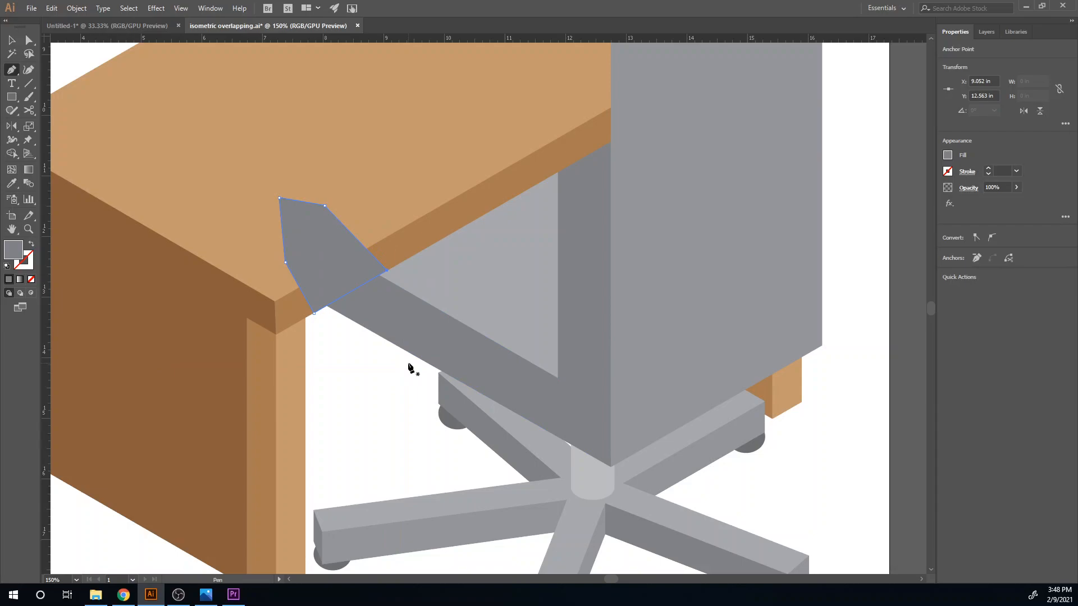
- Subtract the polygon from the chair's L-shaped side face with Minus Front, leaving that face in front of the desktop
key("v")
left_click(414, 330)
left_click(293, 223)
left_click(487, 363, "shift")
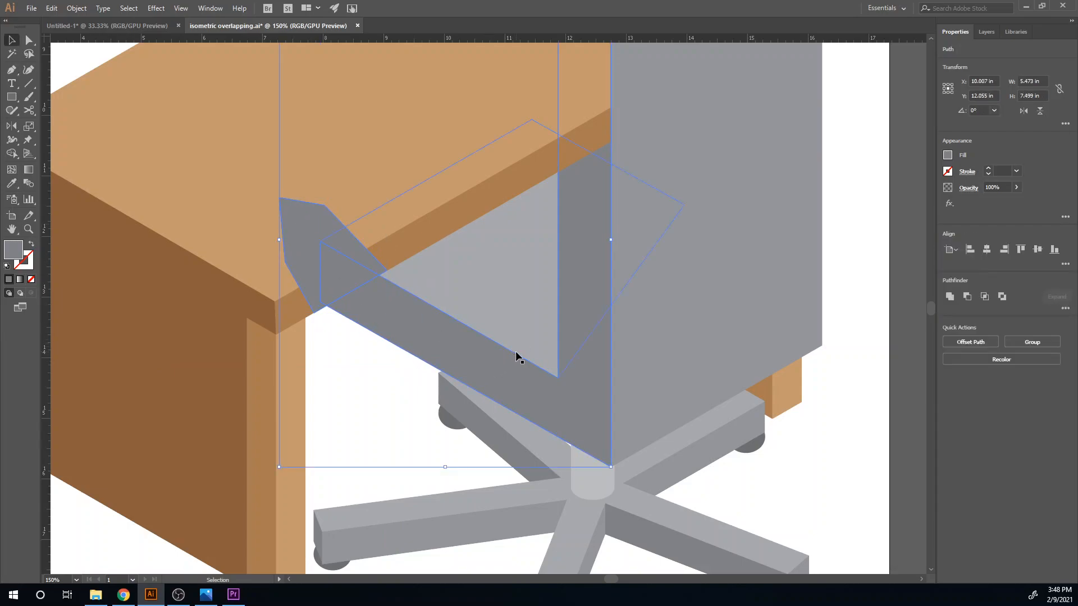
left_click(967, 296)
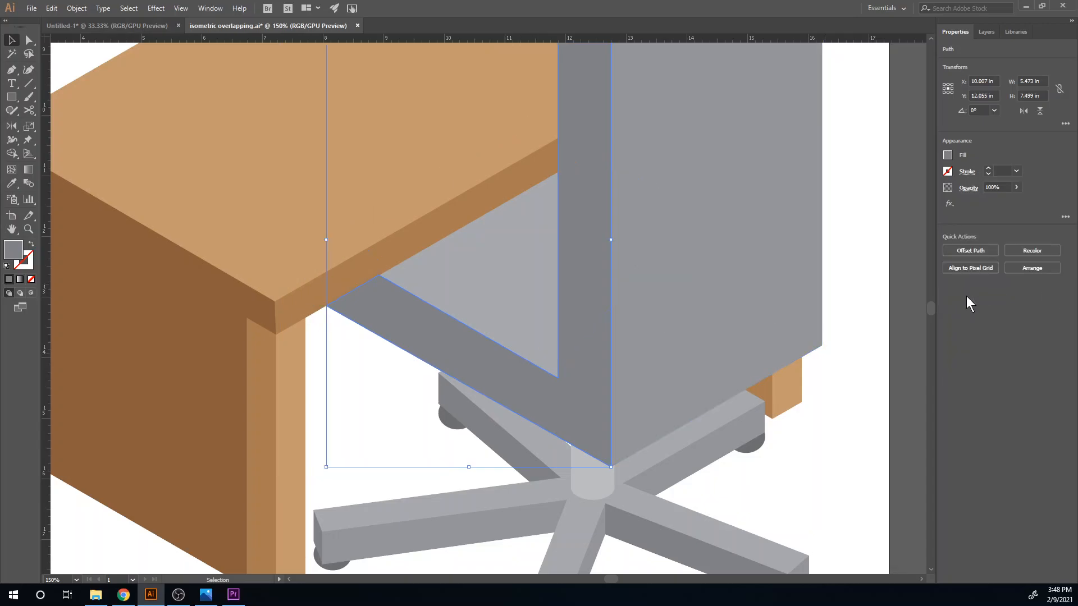
scroll(354, 395, "up", 2)
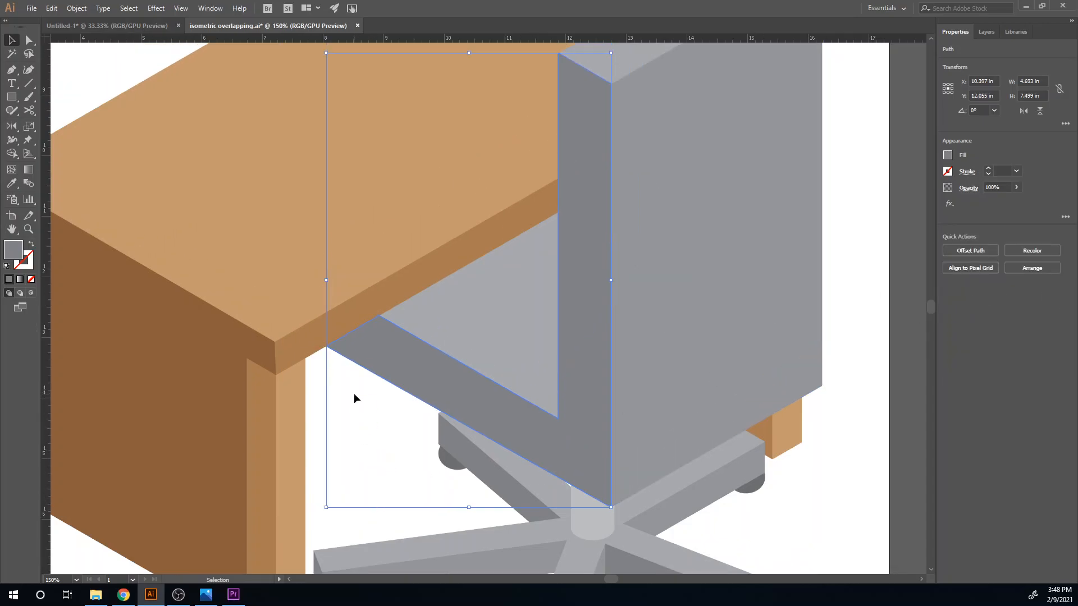
scroll(354, 393, "down", 3)
left_click(621, 432)
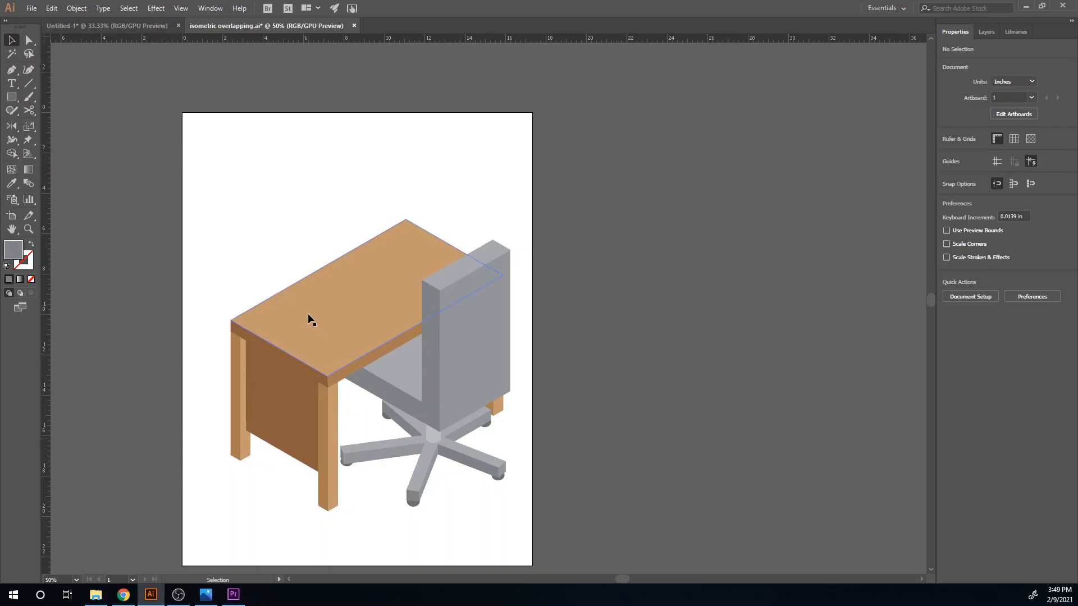
- Show the isometric guides and draw a paper sheet about 2.25 by 2.75 in on the desktop, filled with the lightest gray swatch
key("p")
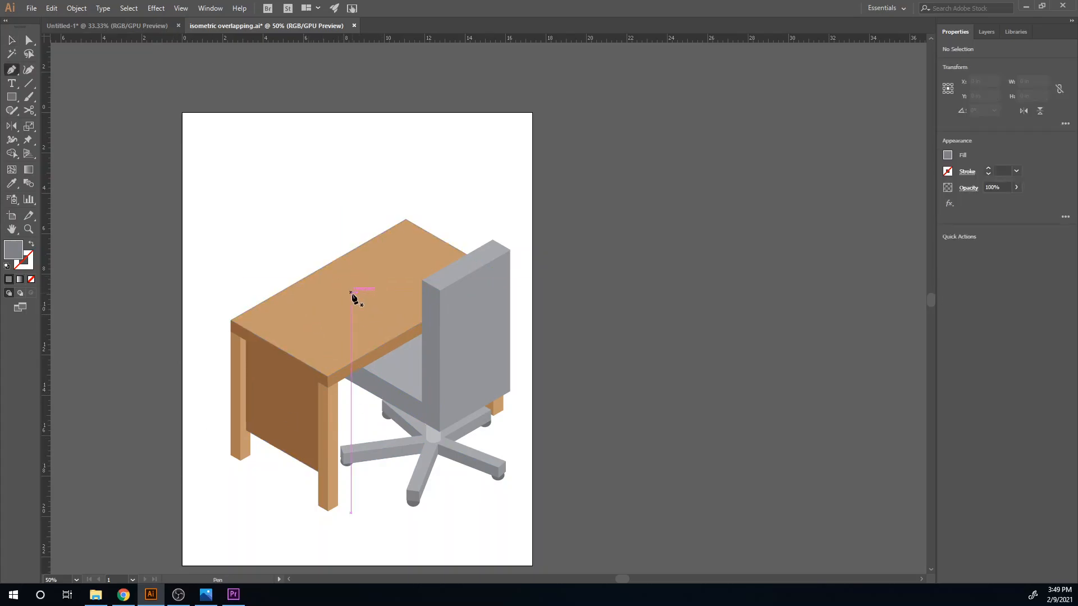
key("ctrl+semicolon")
scroll(371, 303, "up", 3)
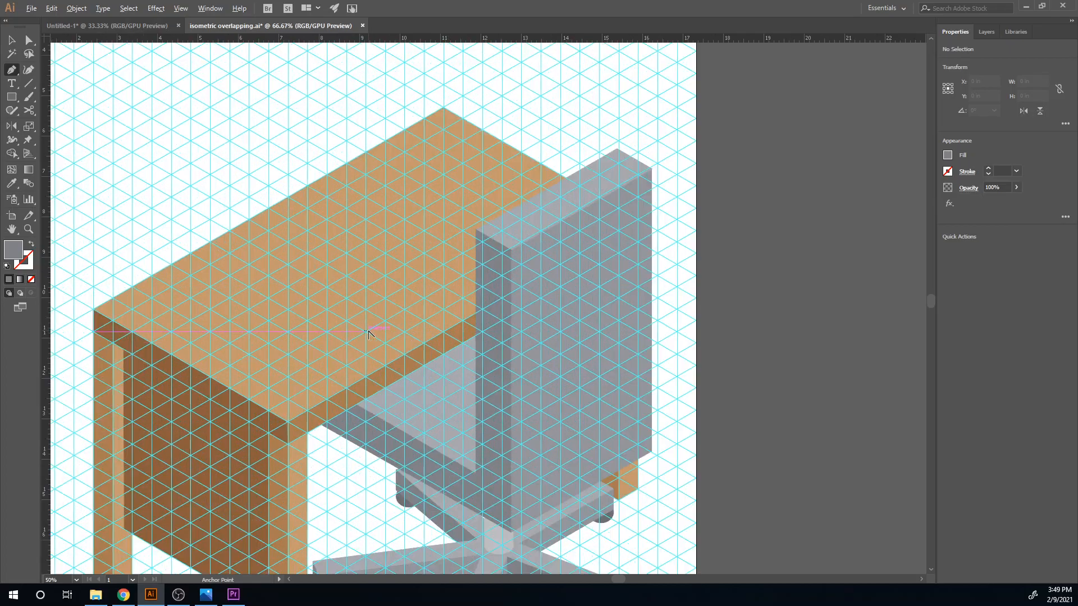
left_click(249, 266)
left_click(364, 197)
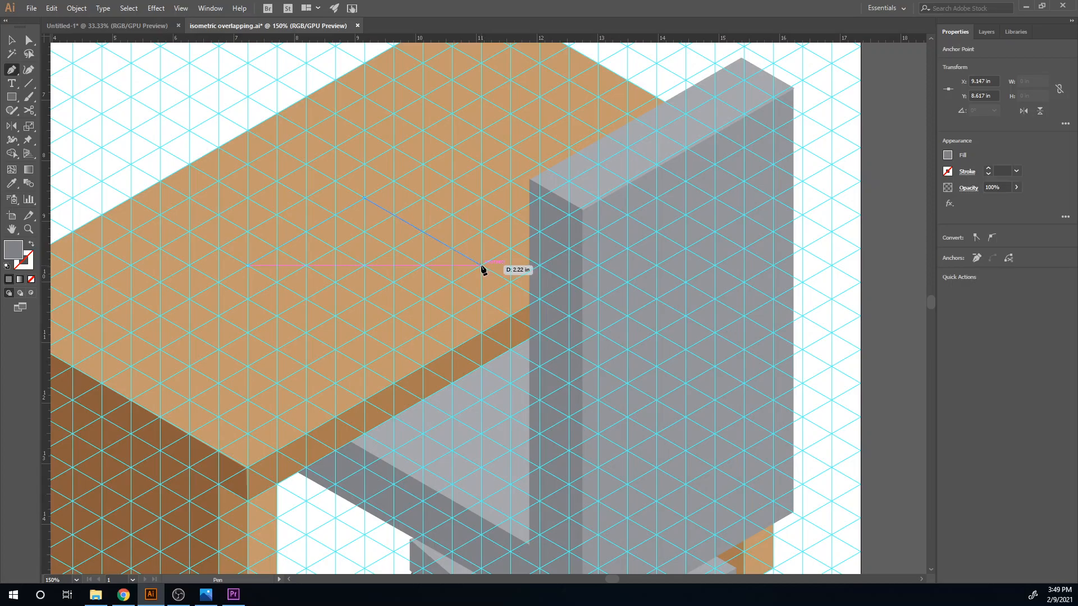
left_click(510, 282)
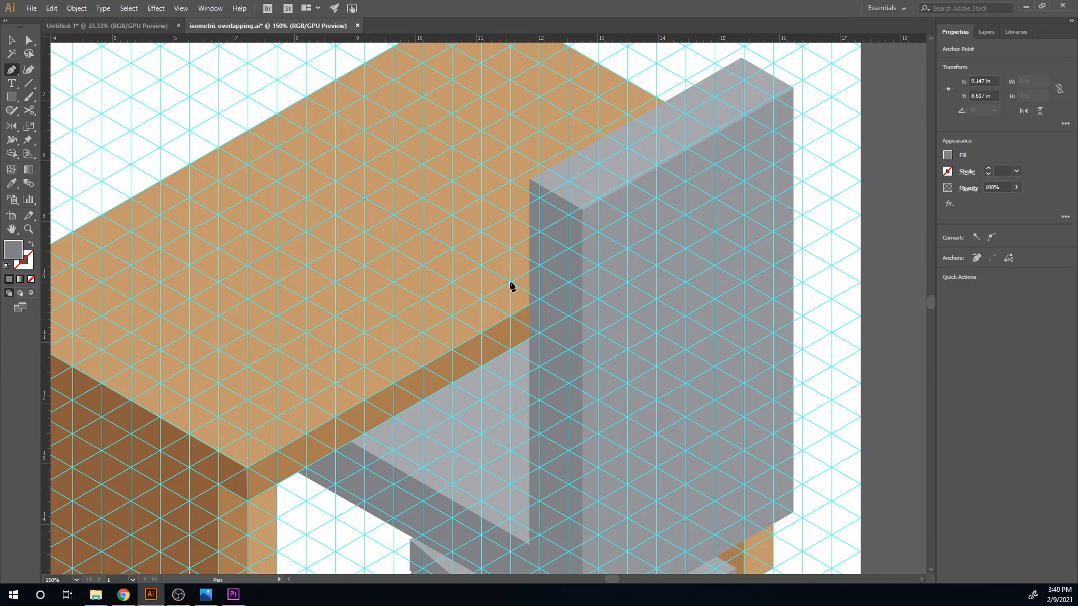
left_click(396, 349)
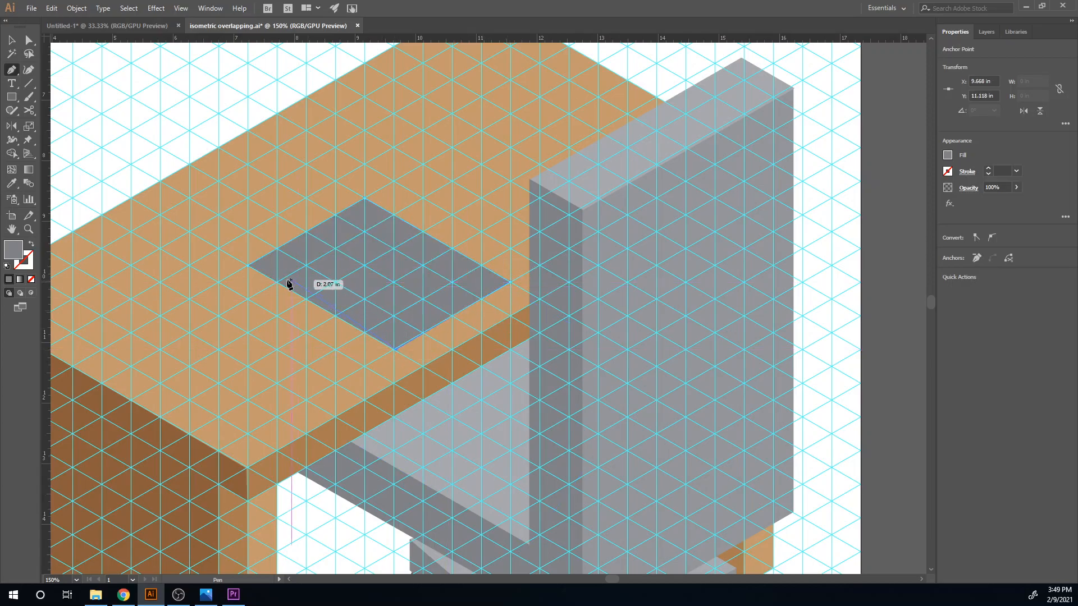
left_click(248, 265)
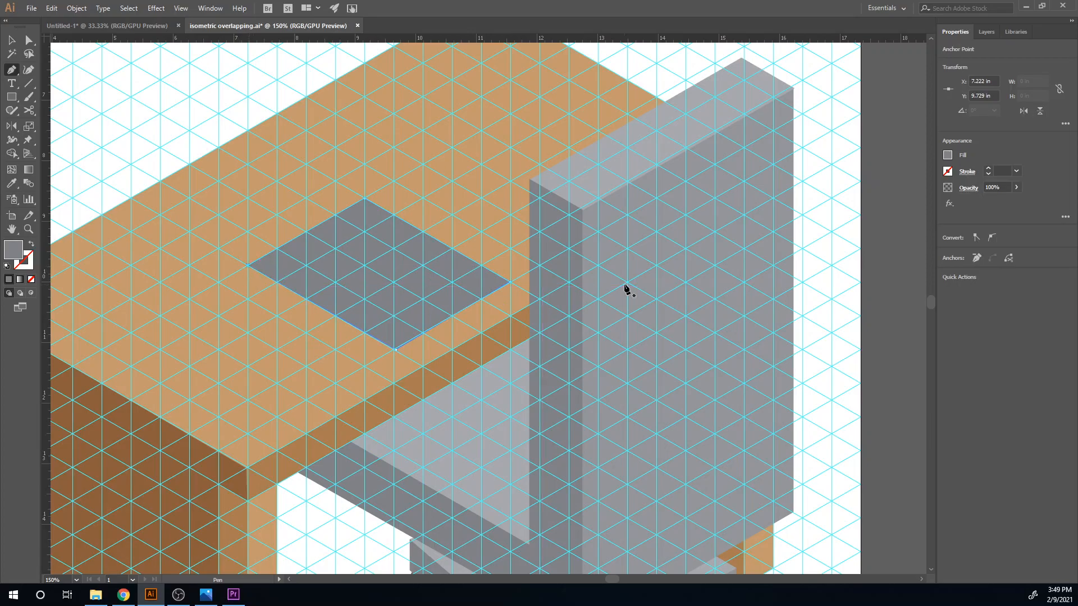
left_click(948, 157)
left_click(912, 228)
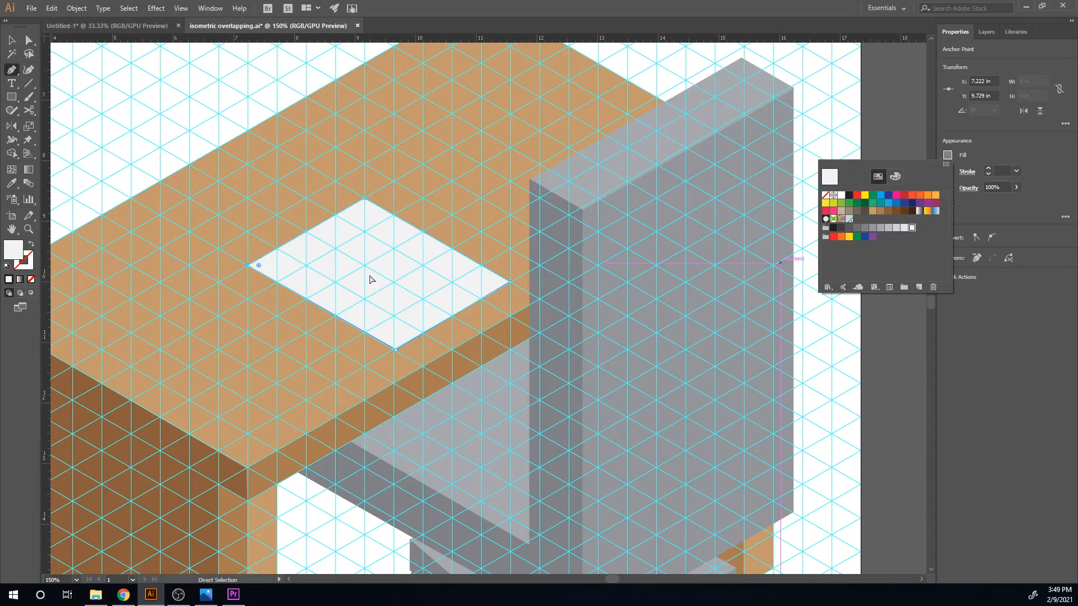
left_click(284, 273)
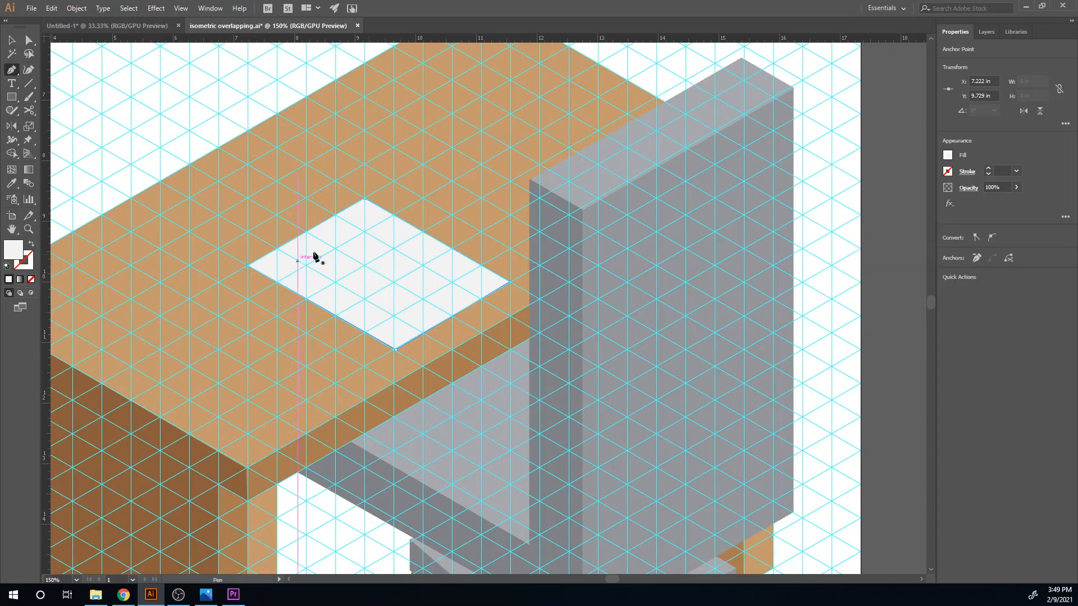
- Draw a line about 1.6 in long across the paper along the isometric grid, with no fill and a 4 pt stroke
left_click(291, 274)
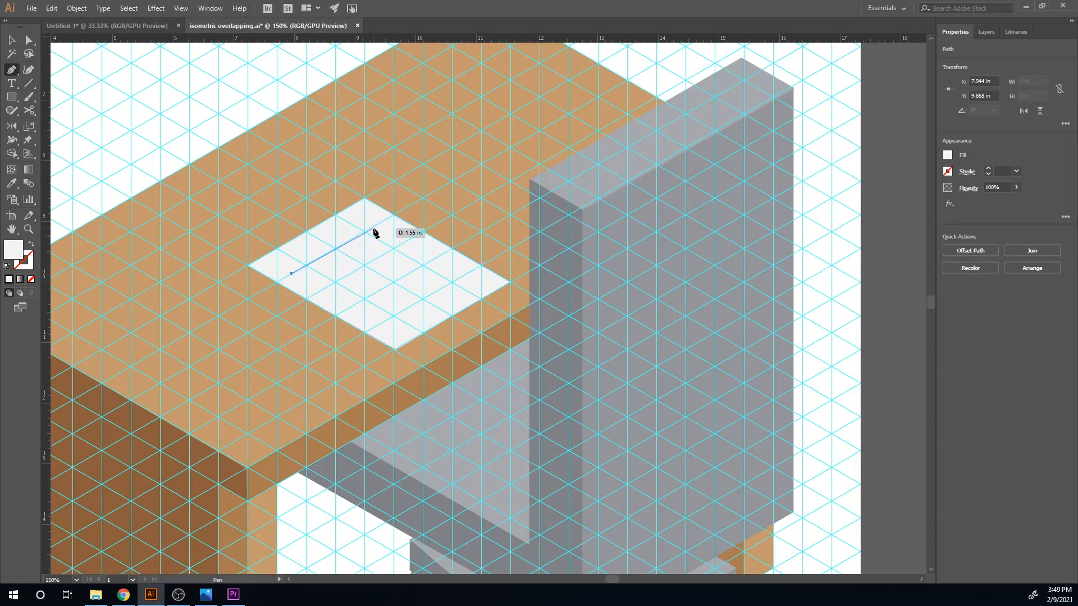
left_click(372, 225)
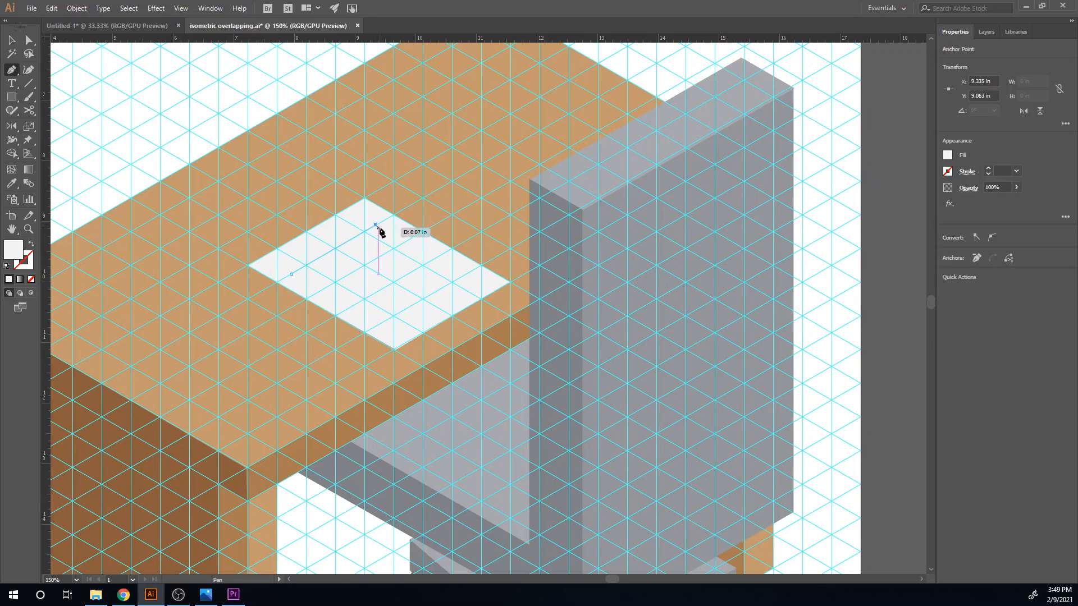
left_click(951, 156)
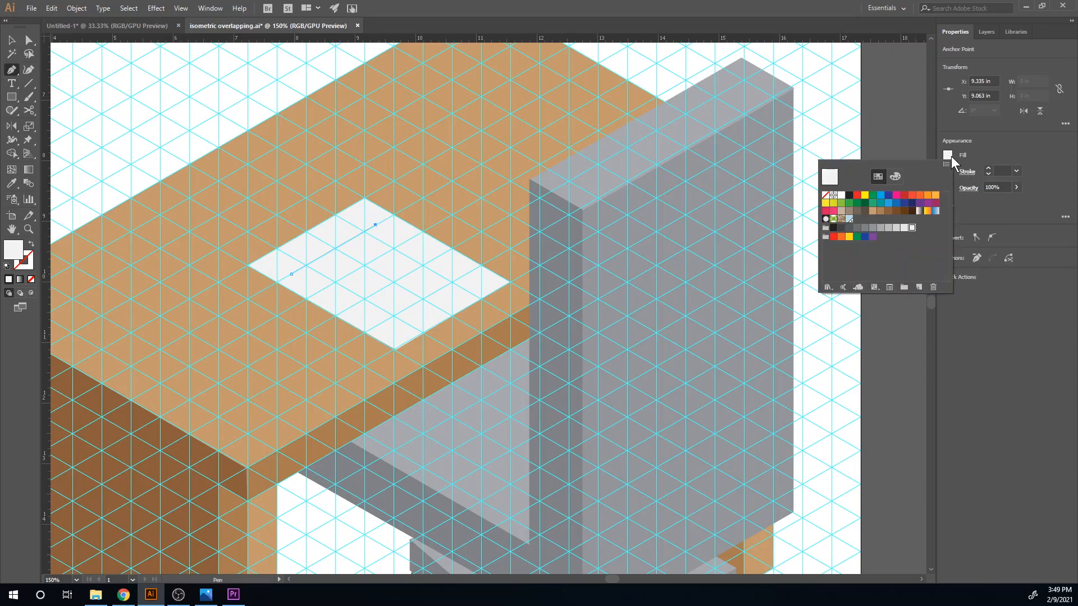
left_click(826, 195)
left_click(989, 168)
left_click(989, 168)
left_click(988, 168)
left_click(989, 167)
- Duplicate the line down the paper at even spacing with repeated transforms to make four parallel lines
key("v")
mouse_move(357, 237)
left_mouse_down()
mouse_move(370, 263)
mouse_move(349, 256)
mouse_move(368, 271)
left_mouse_up()
key("ctrl+z")
left_click(337, 249)
key("ctrl+z")
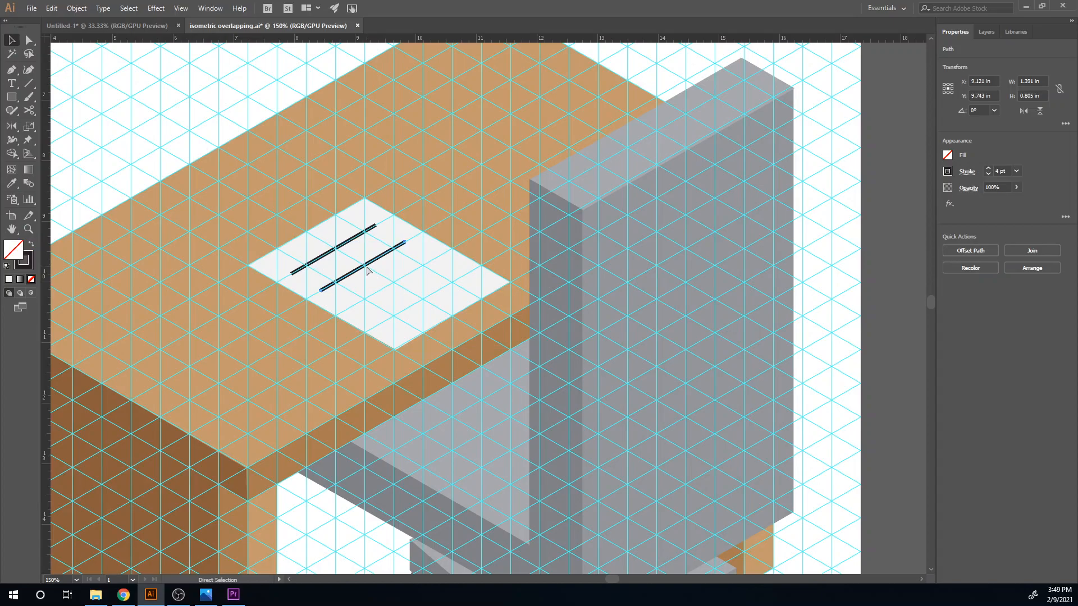
key("ctrl+d")
key("ctrl+d")
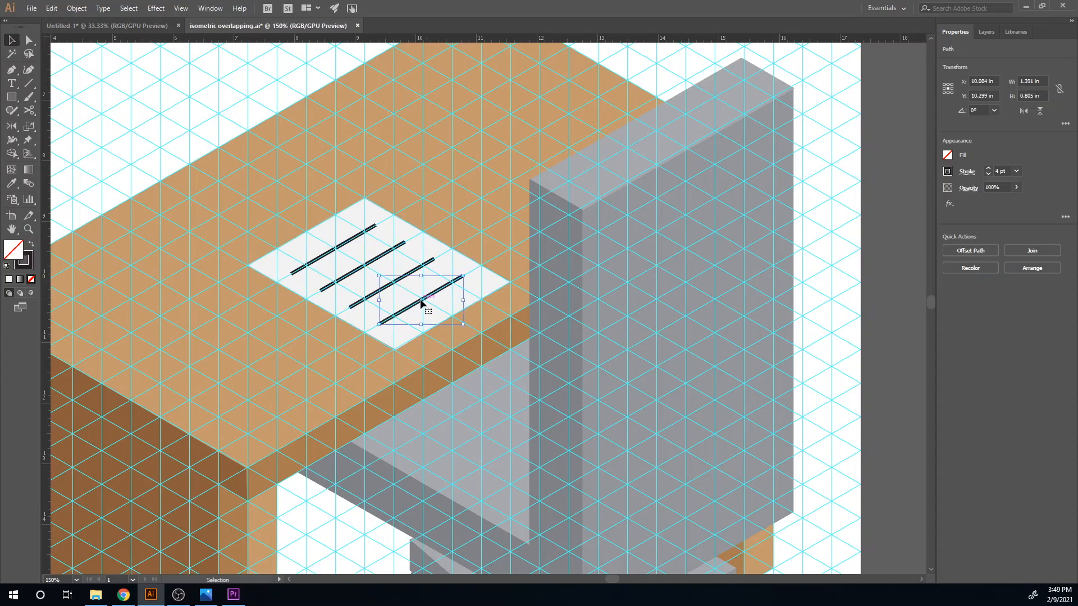
- Hide the isometric guides and deselect all artwork
key("ctrl+minus")
key("ctrl+minus")
key("ctrl+minus")
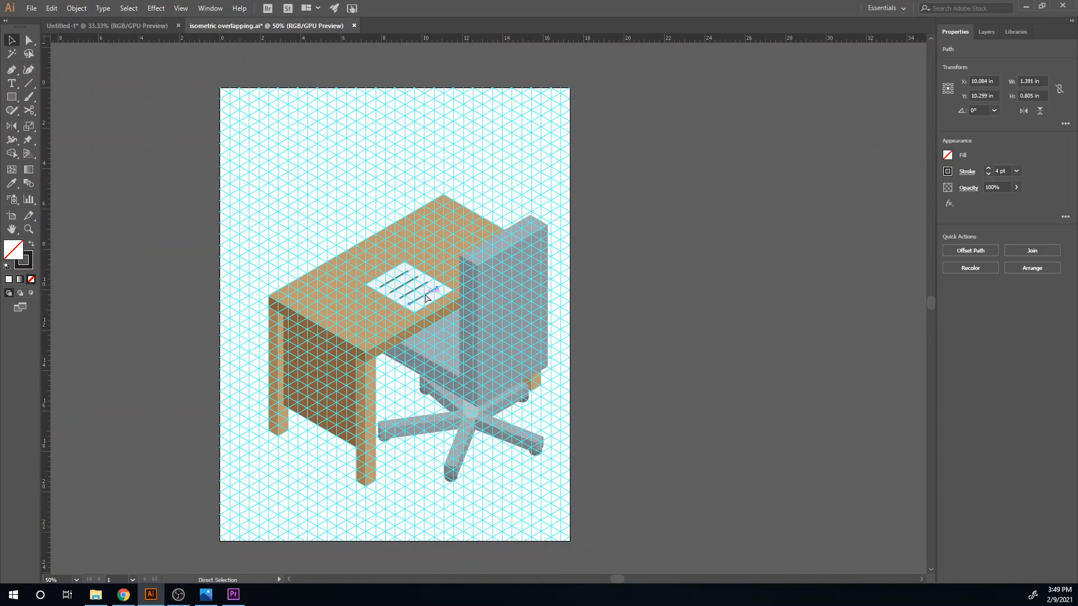
key("ctrl+semicolon")
key("ctrl+shift+a")
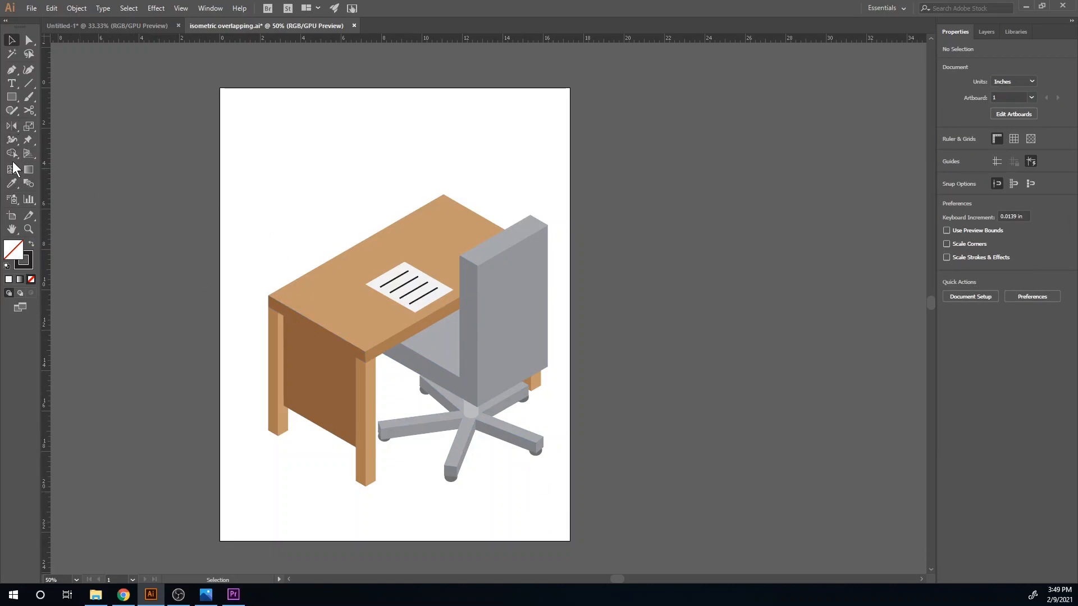
- Draw a rectangle about 17.33 by 22.43 in covering the artboard, fill it with light orange and send it to the back
left_click(11, 96)
left_click_drag(220, 88, 571, 543)
left_click(947, 155)
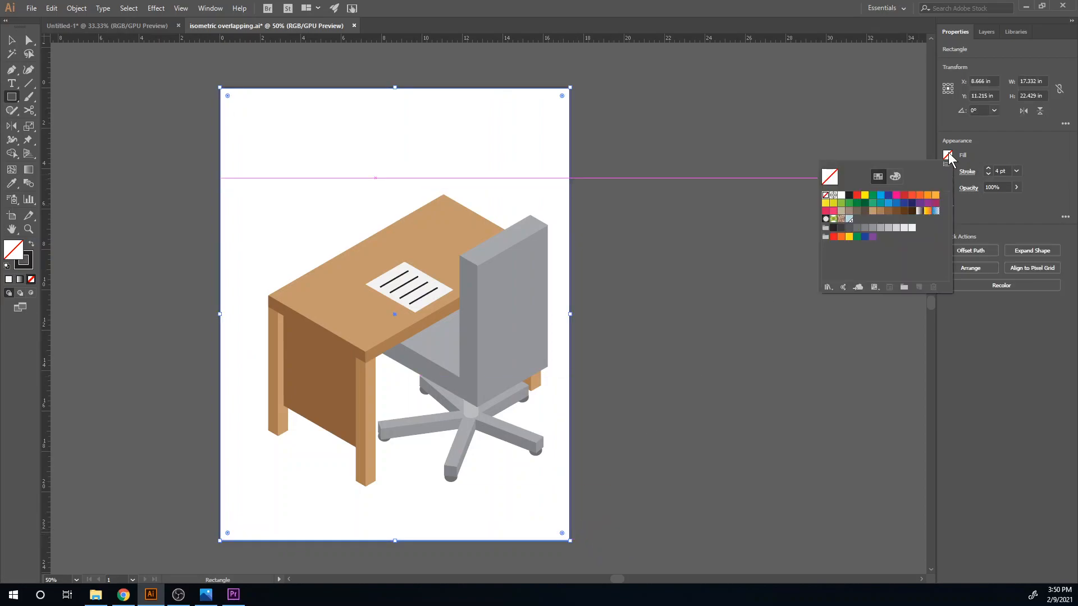
left_click(880, 197)
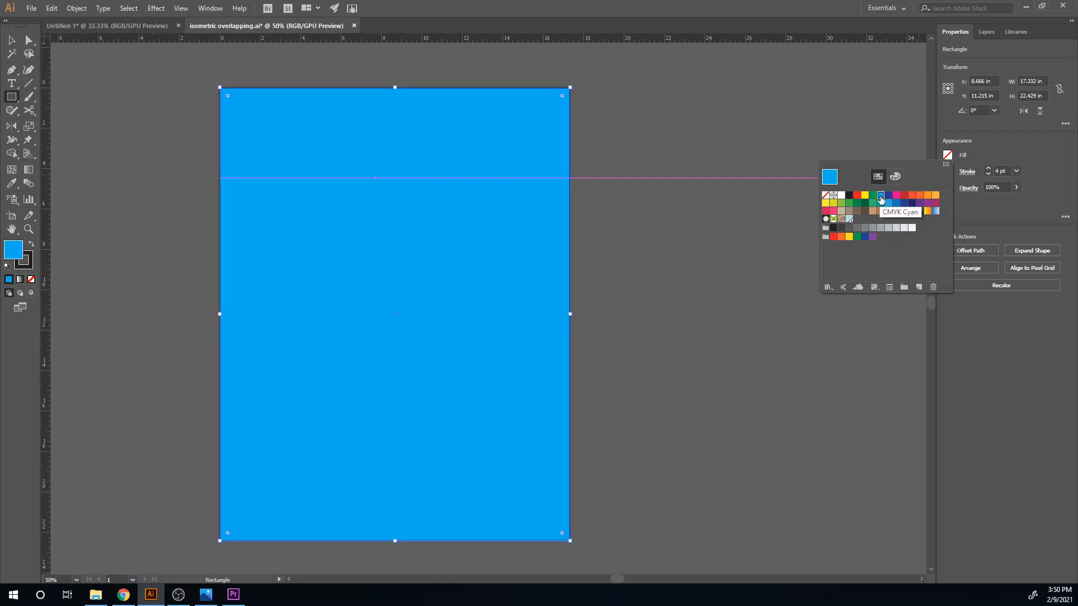
left_click(936, 194)
key("Escape")
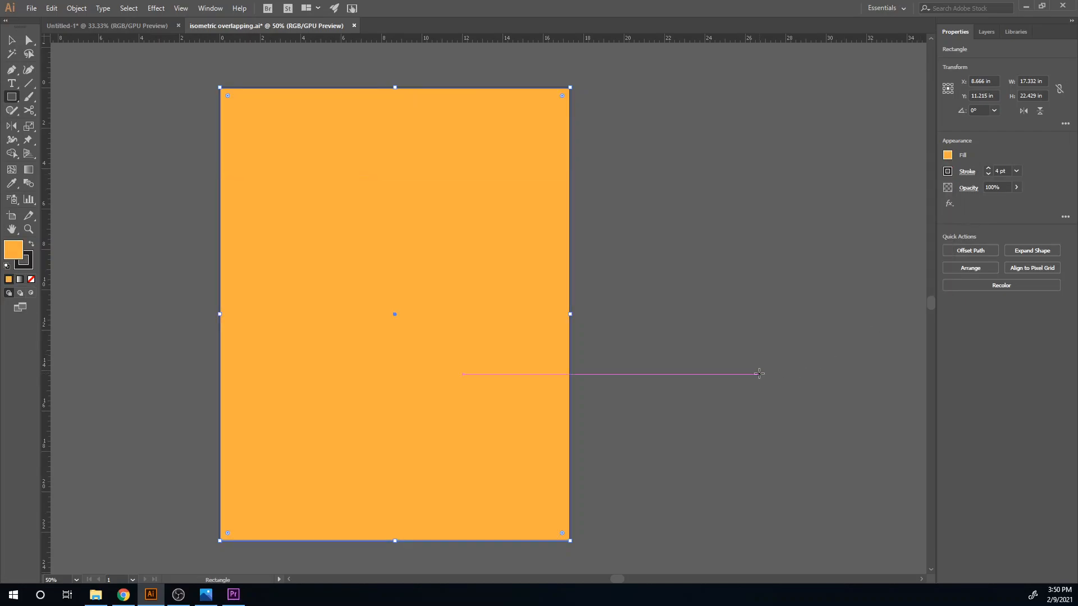
key("ctrl+shift+bracketleft")
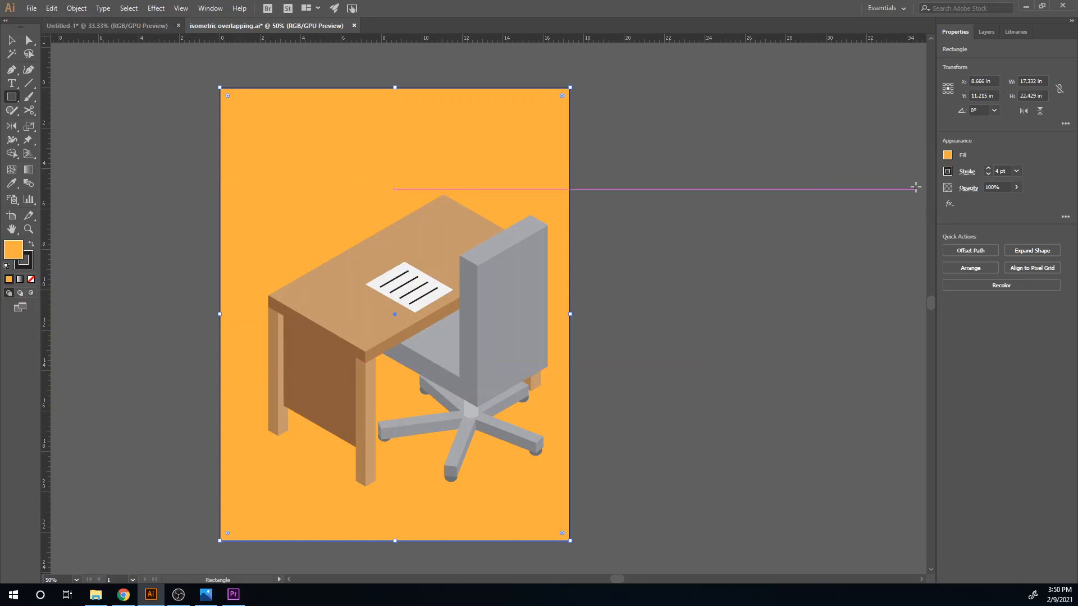
- Try green swatches on the background rectangle and settle on the teal green fill
left_click(948, 155)
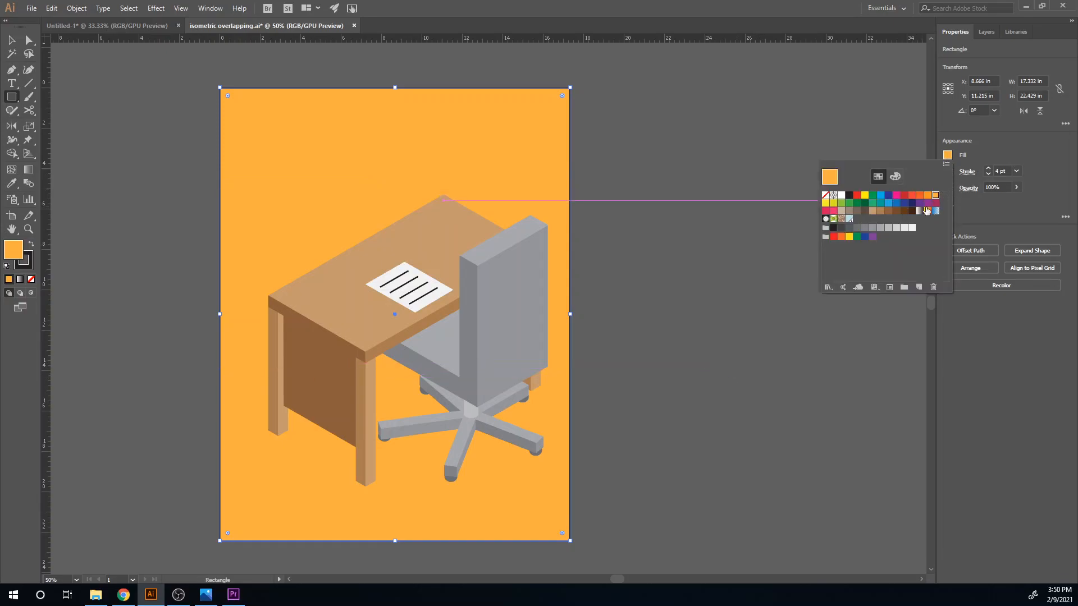
left_click(849, 204)
left_click(841, 203)
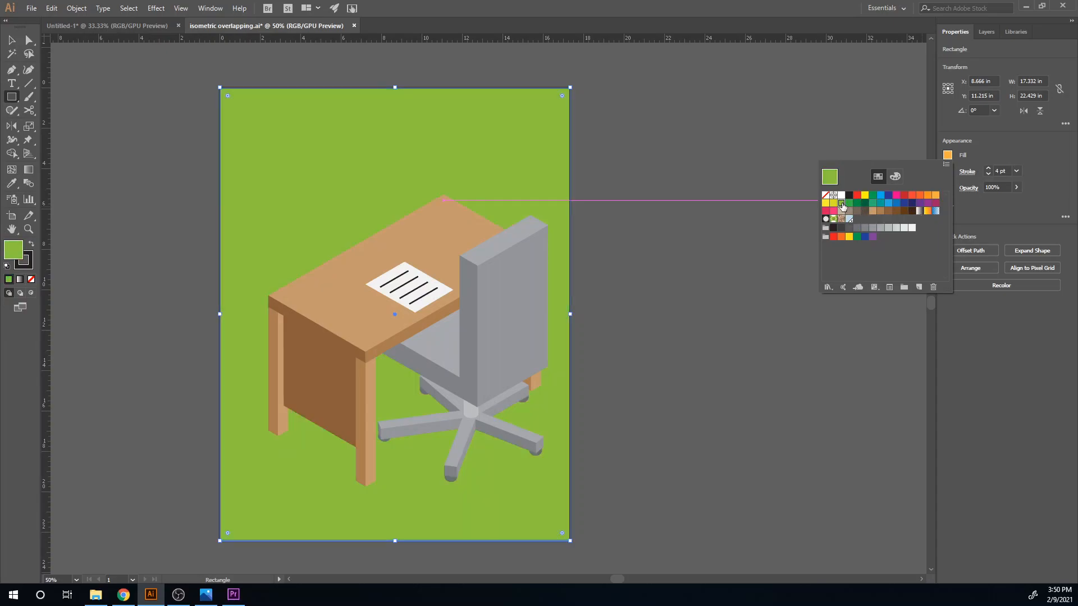
left_click(873, 203)
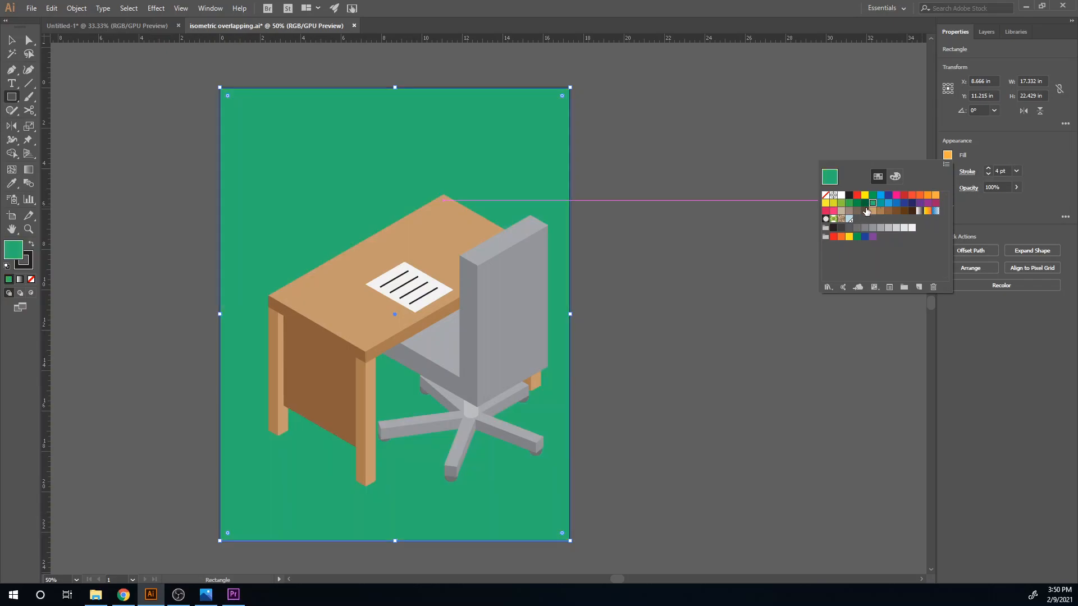
key("v")
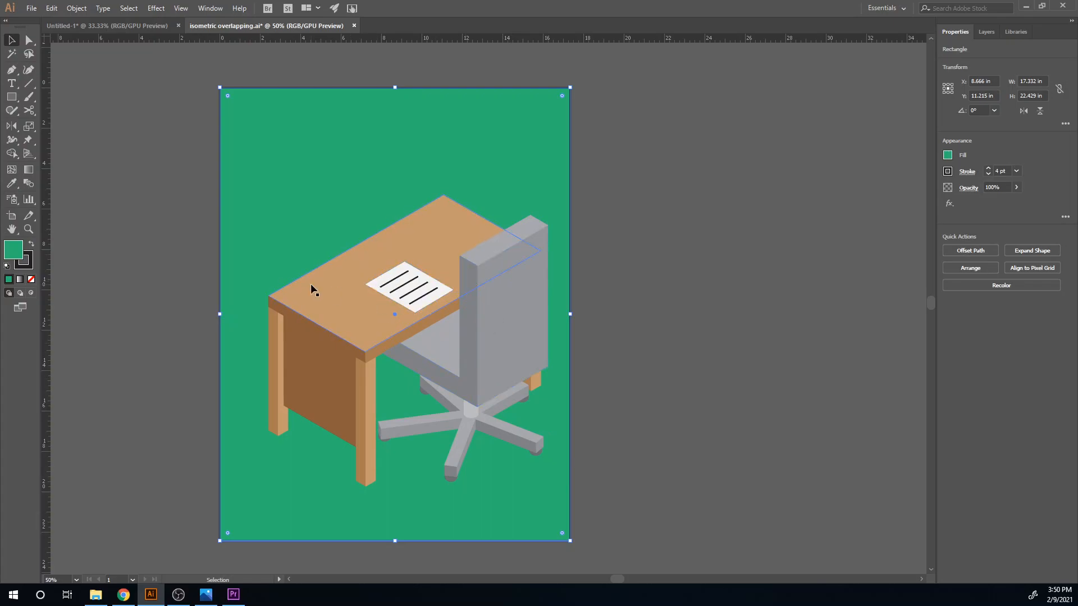
- Open Export for Screens and rename the artboard "isometric desk and chair"
left_click(31, 8)
mouse_move(119, 206)
left_click(266, 207)
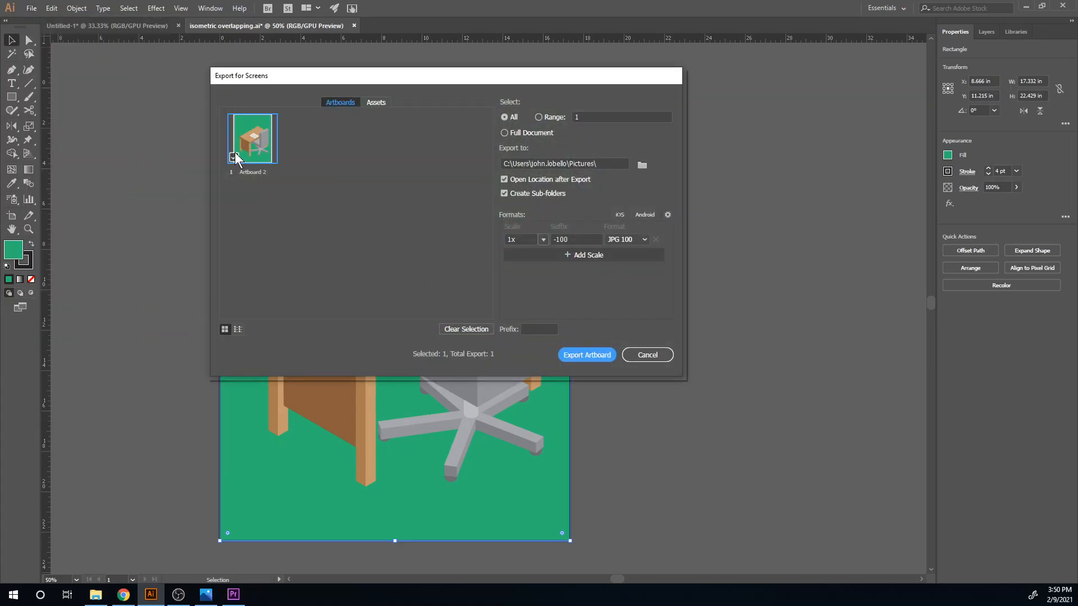
double_click(247, 172)
type("isome")
type("tric desk and chair")
key("Return")
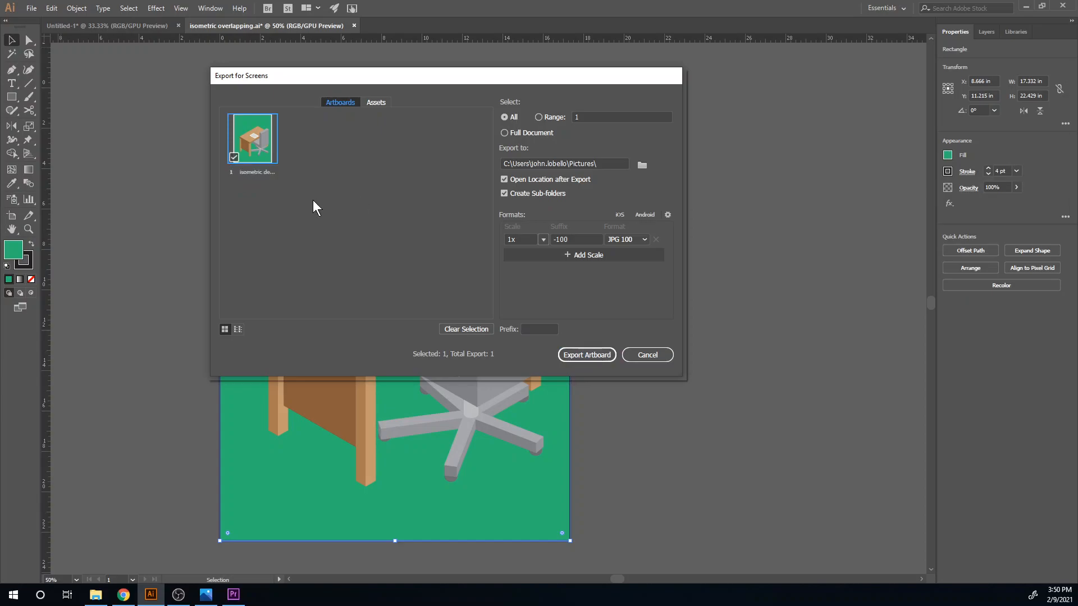